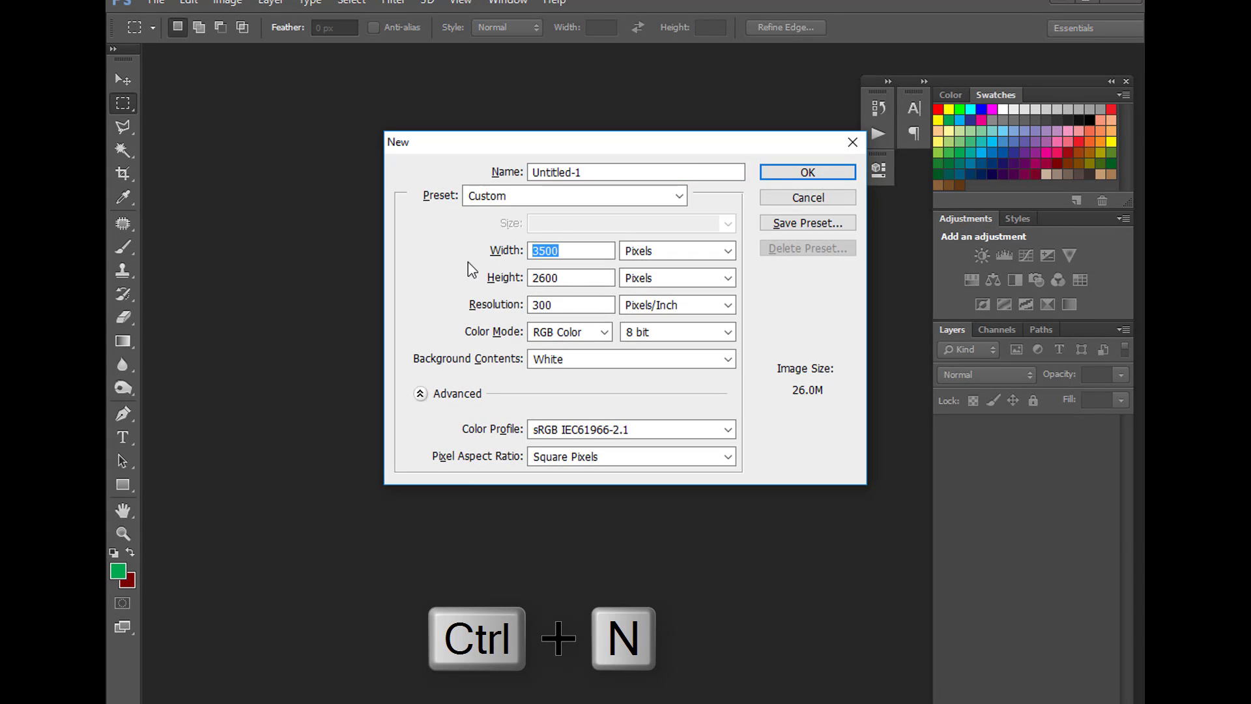
- Make a new document: width 1742, height 2752, resolution 600, CMYK Color
type("17")
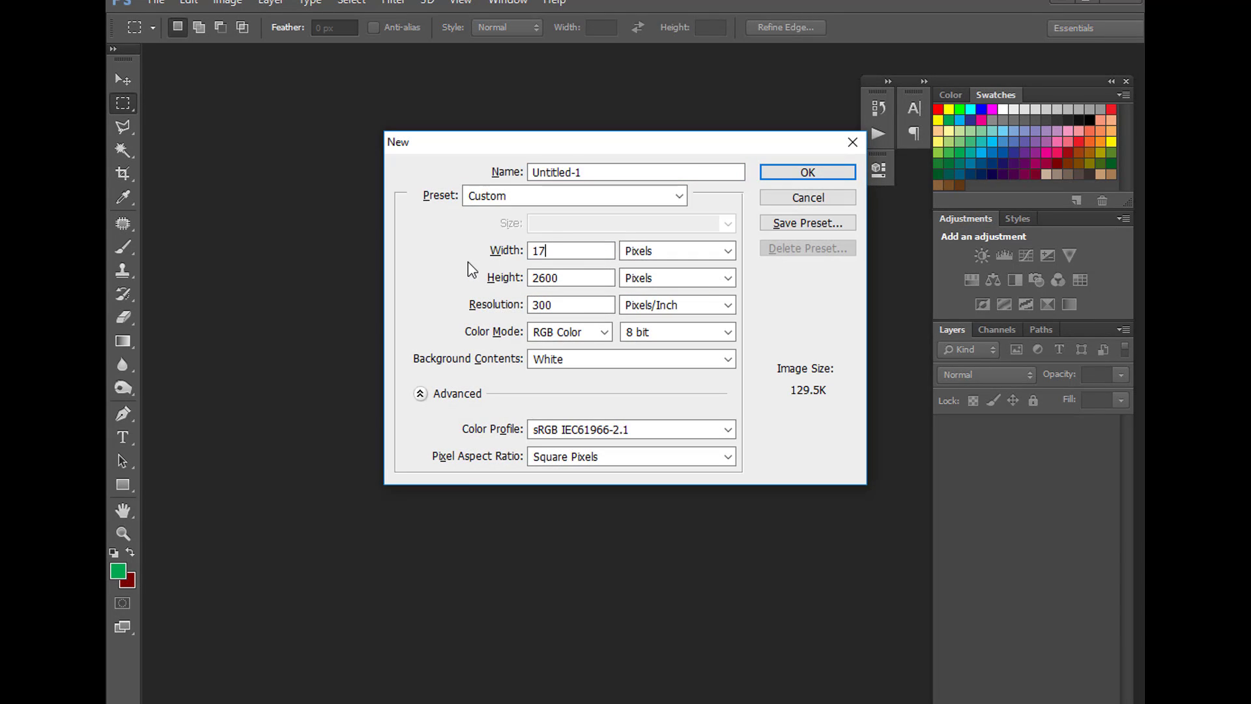
type("42")
key("Tab")
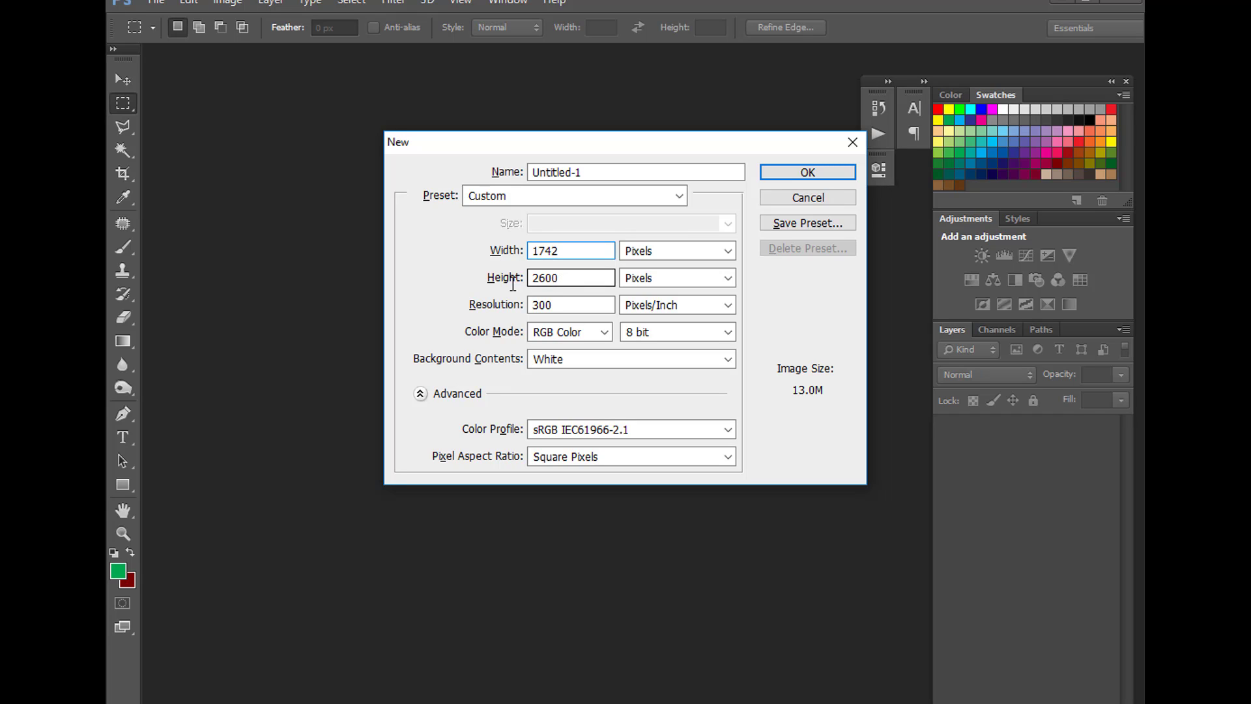
type("2752")
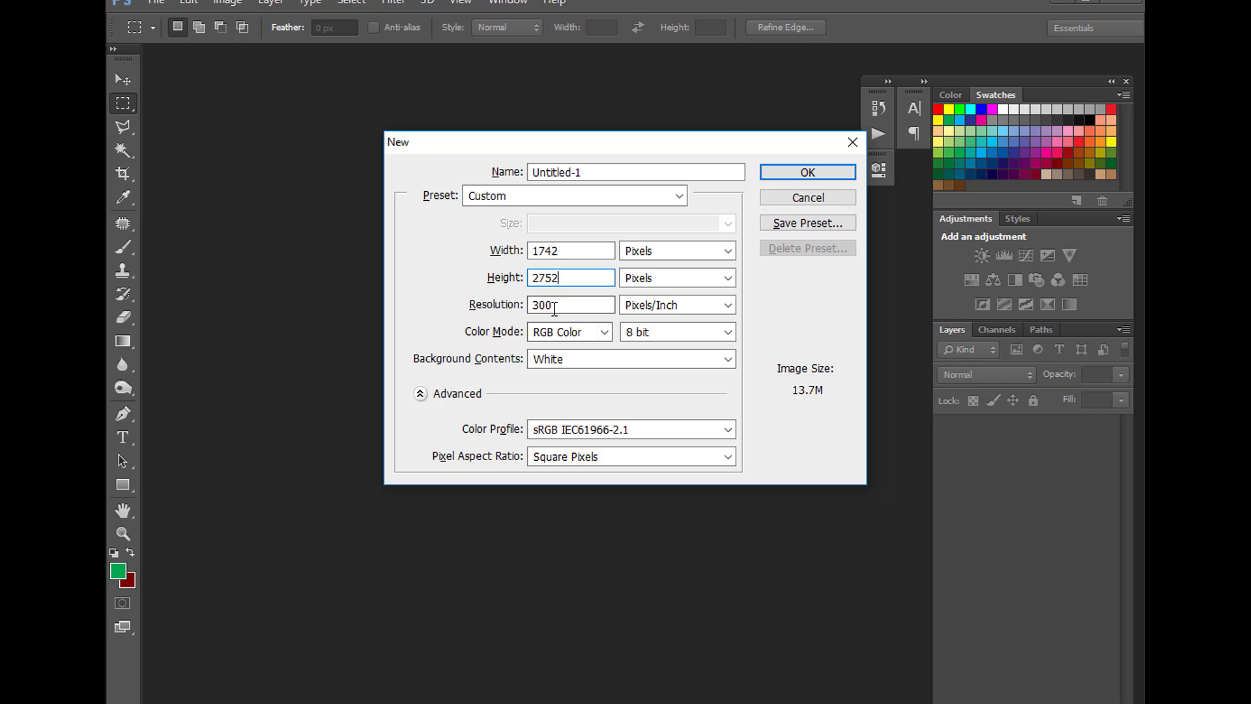
double_click(579, 307)
type("6")
left_click(547, 332)
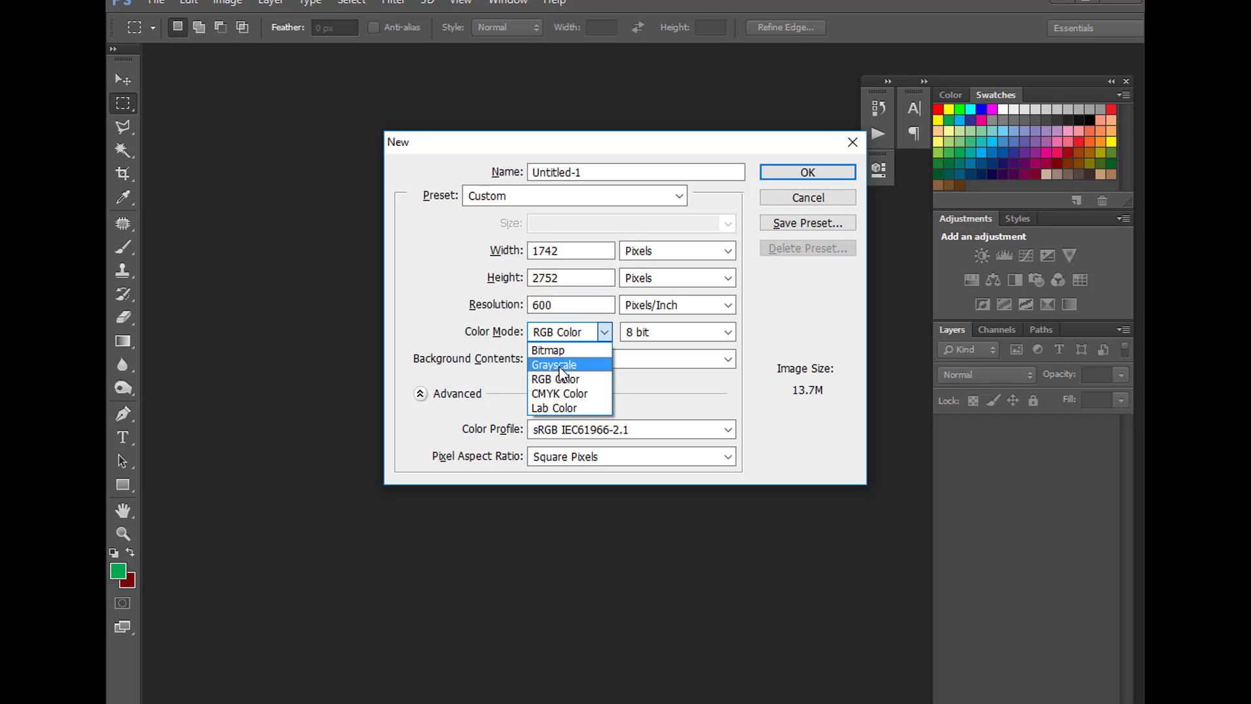
left_click(559, 394)
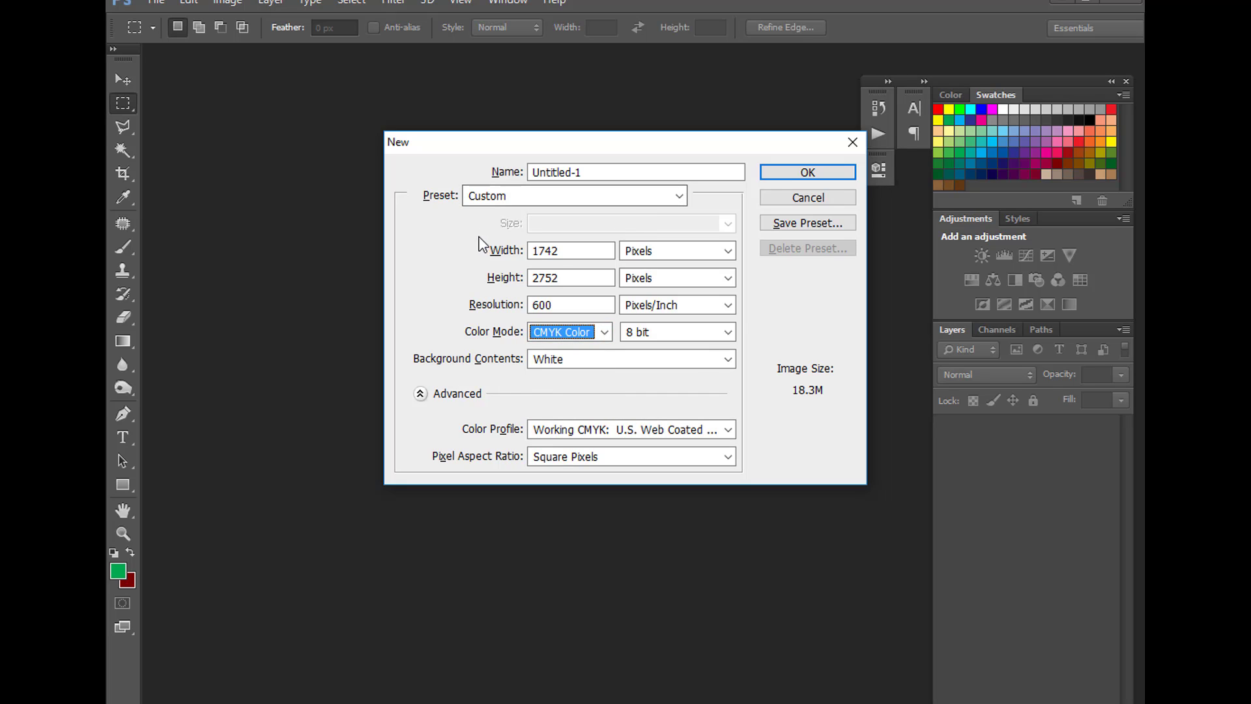
left_click(810, 173)
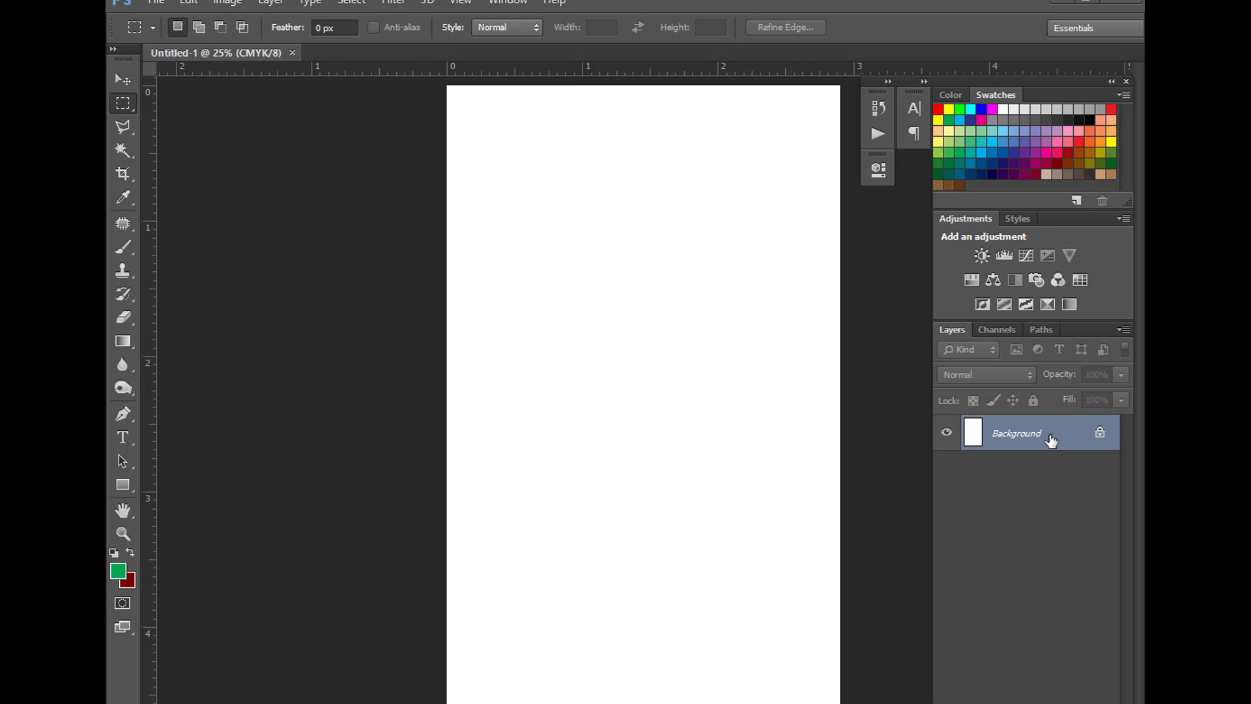
- Duplicate the Background layer and set the foreground colour to near-black #111111
left_click_drag(1051, 441, 1051, 698)
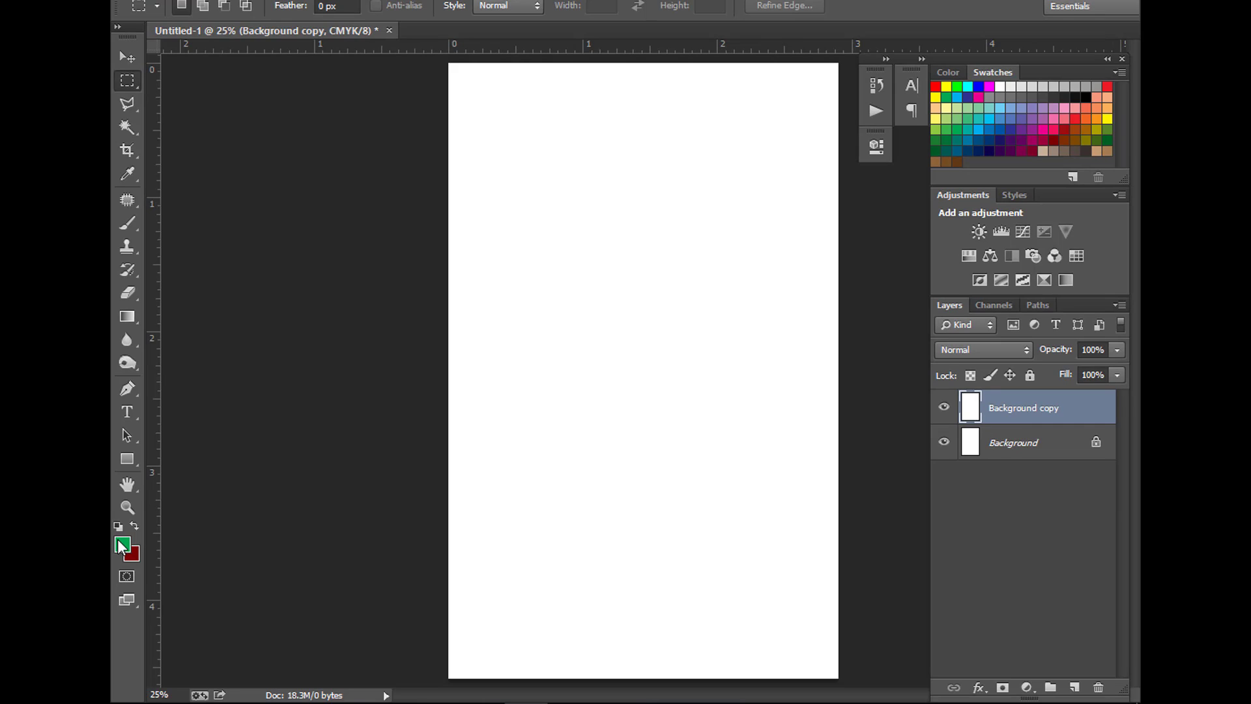
left_click(122, 545)
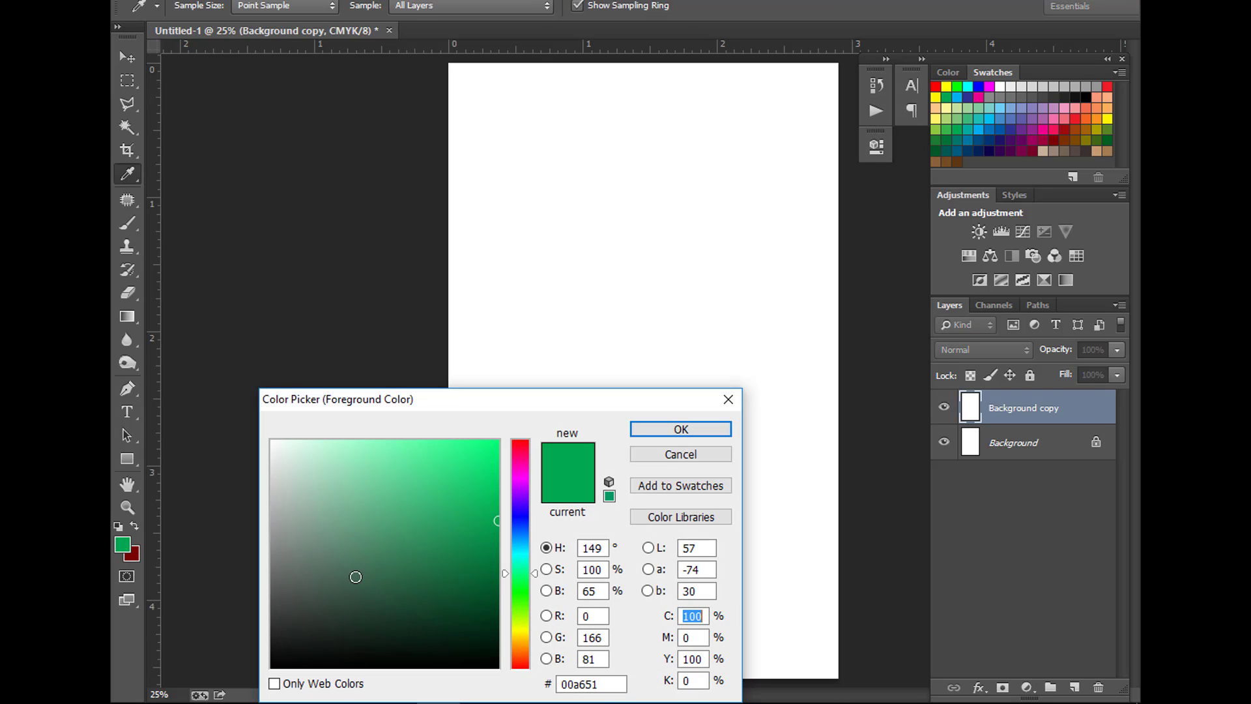
left_click(1083, 96)
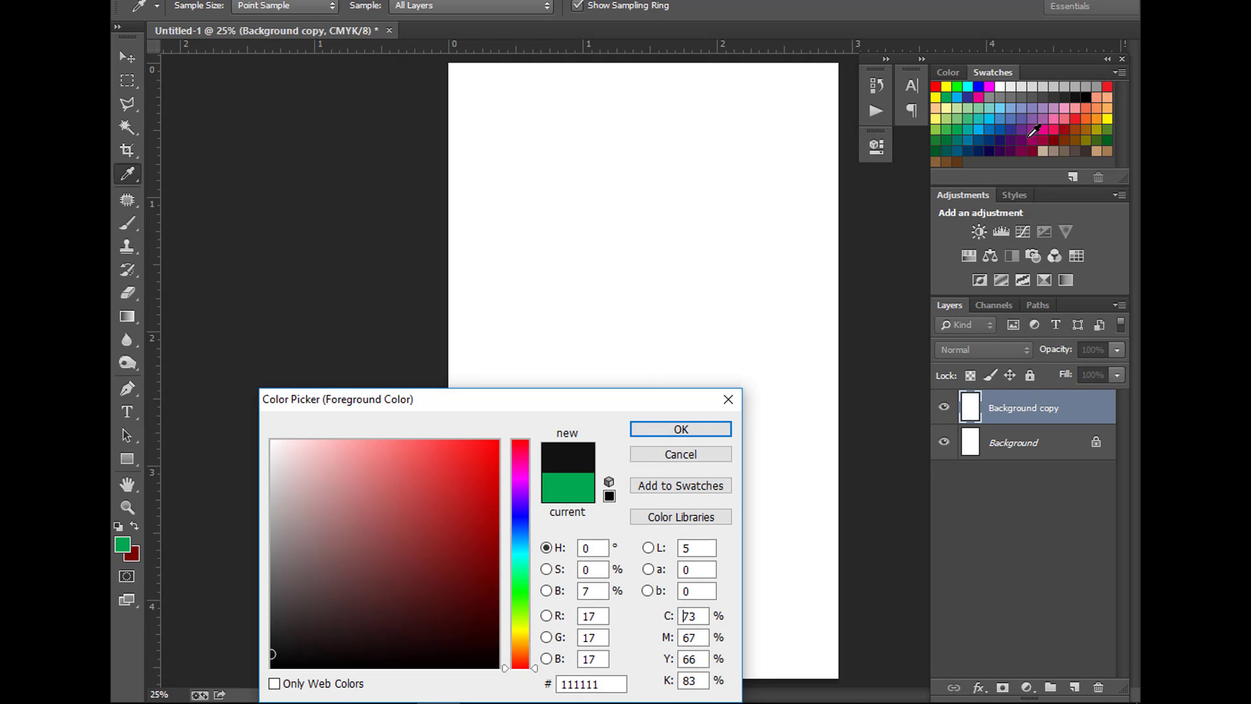
double_click(606, 678)
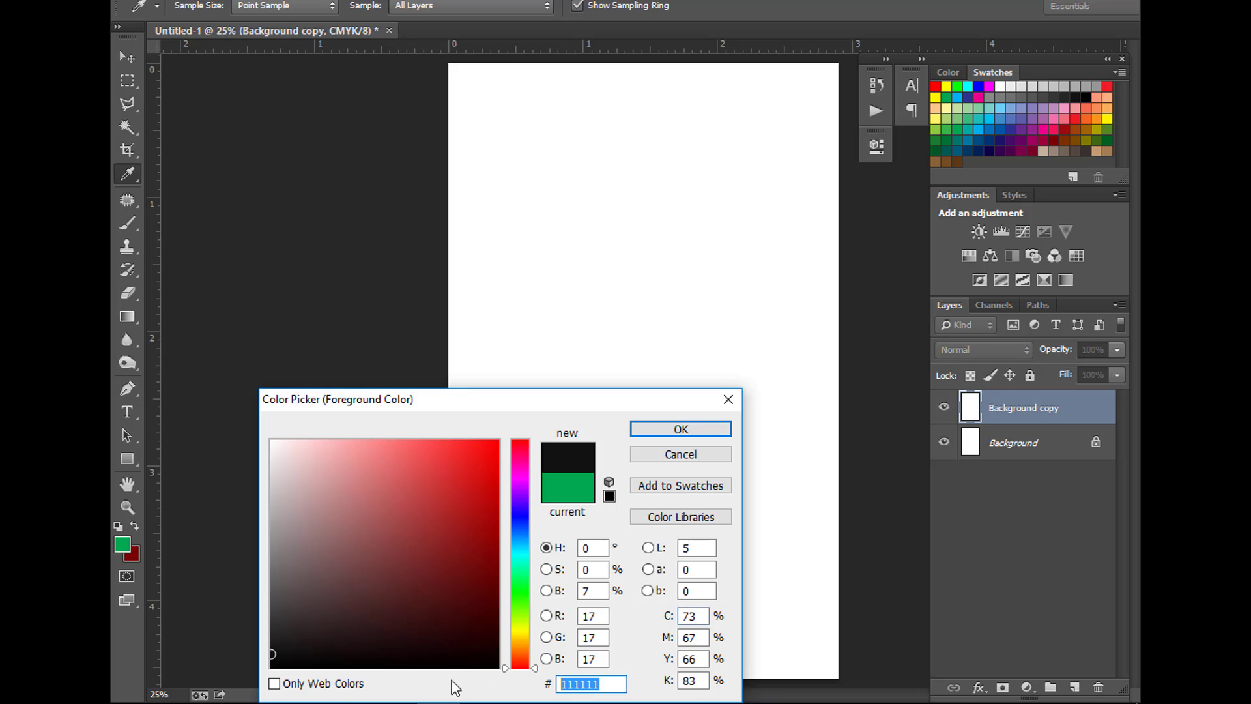
type("181717")
left_click(706, 431)
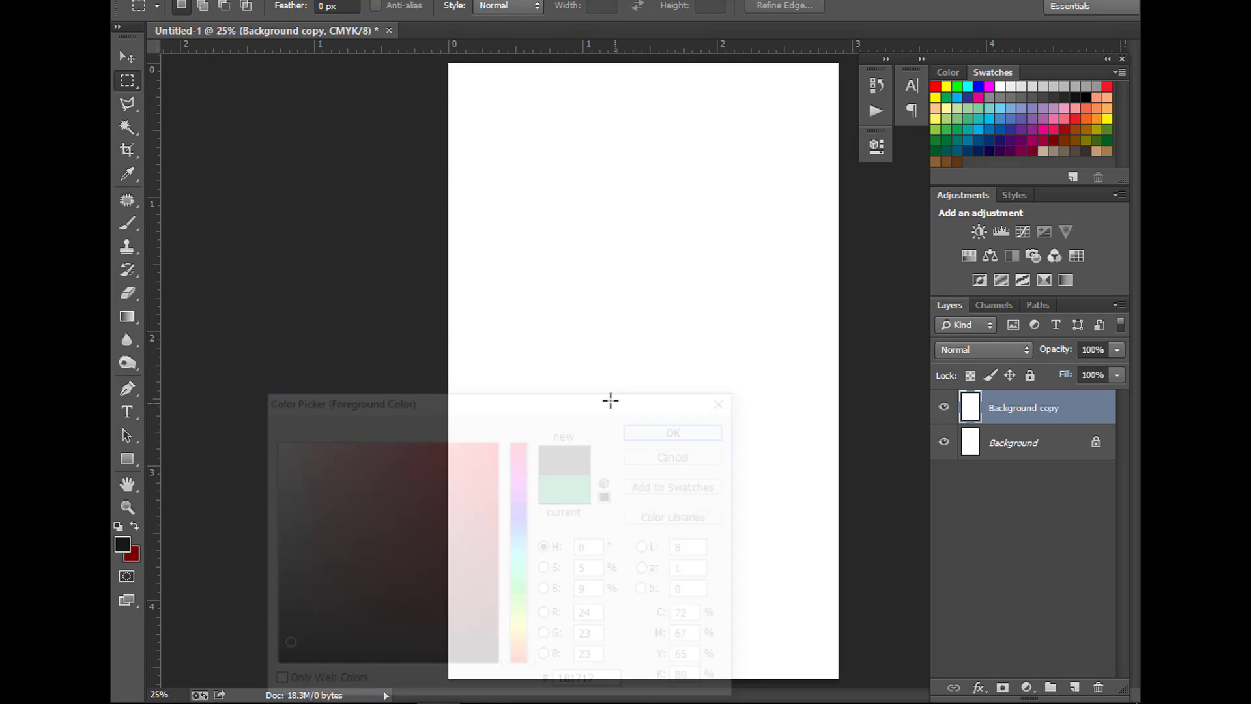
- Fill the Background copy layer with the dark grey using the Paint Bucket
key("m")
right_click(126, 320)
left_click(186, 331)
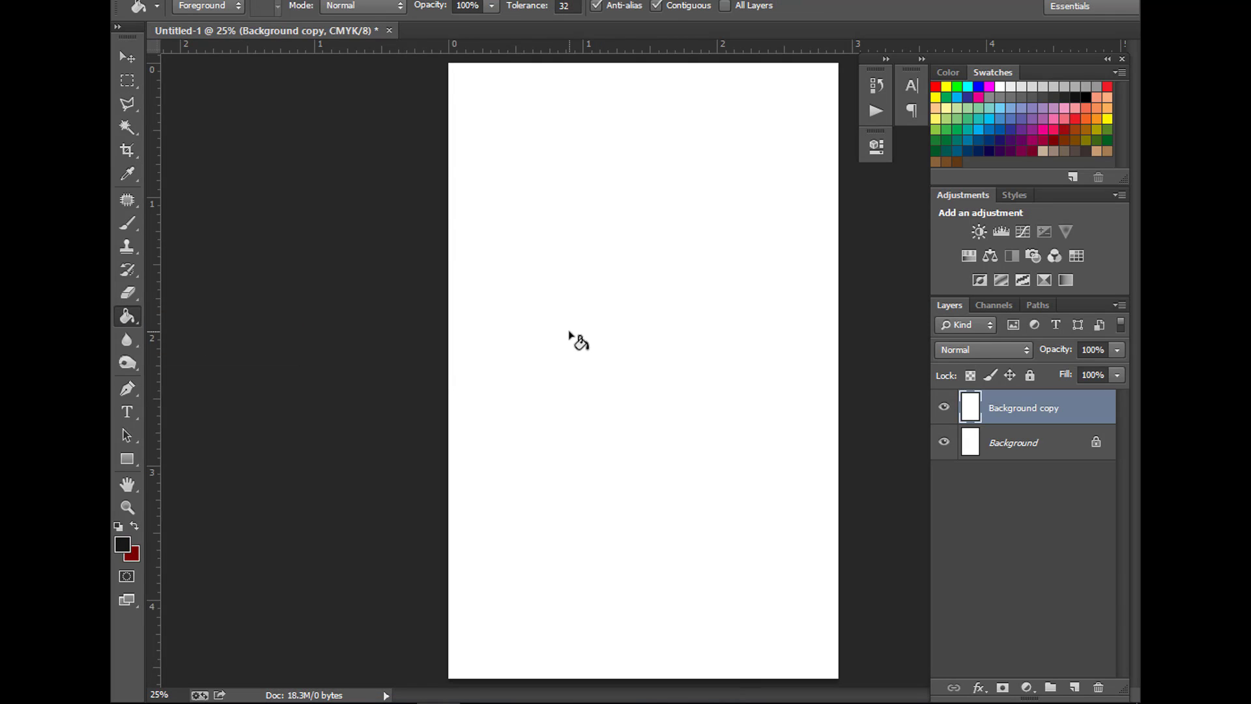
left_click(574, 339)
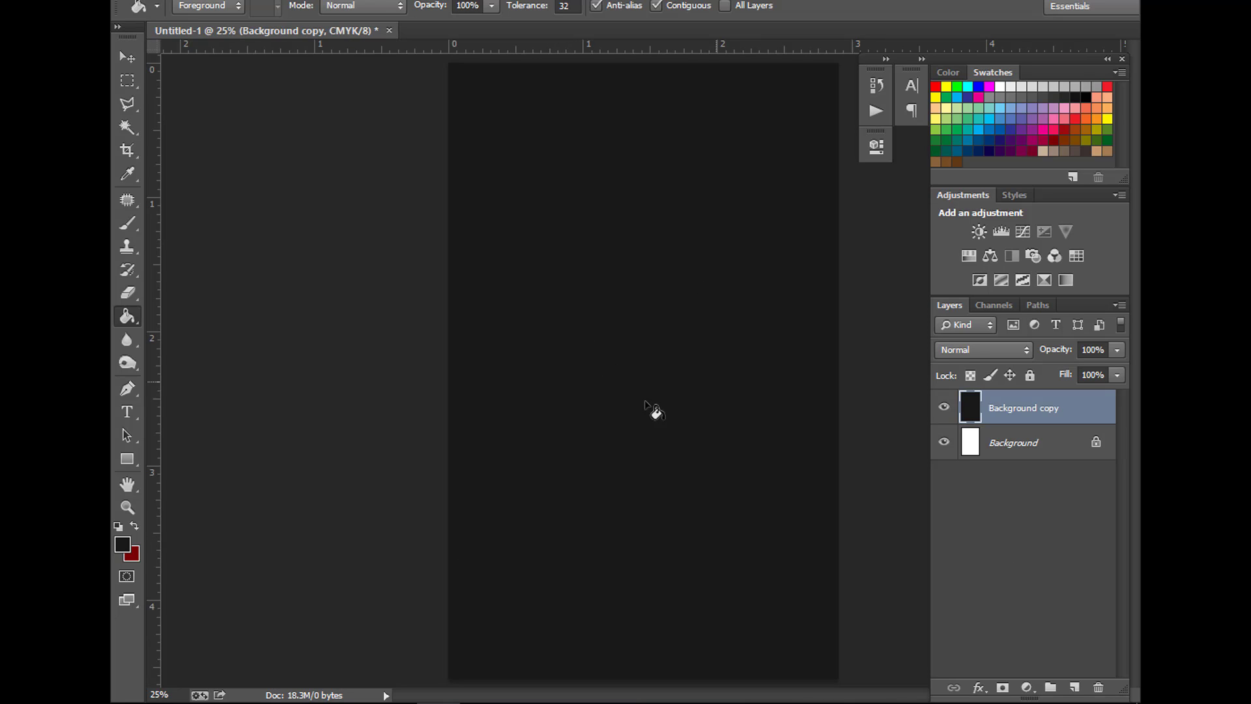
- Create a white text layer reading PRODUCT
left_click(129, 413)
left_click(574, 460)
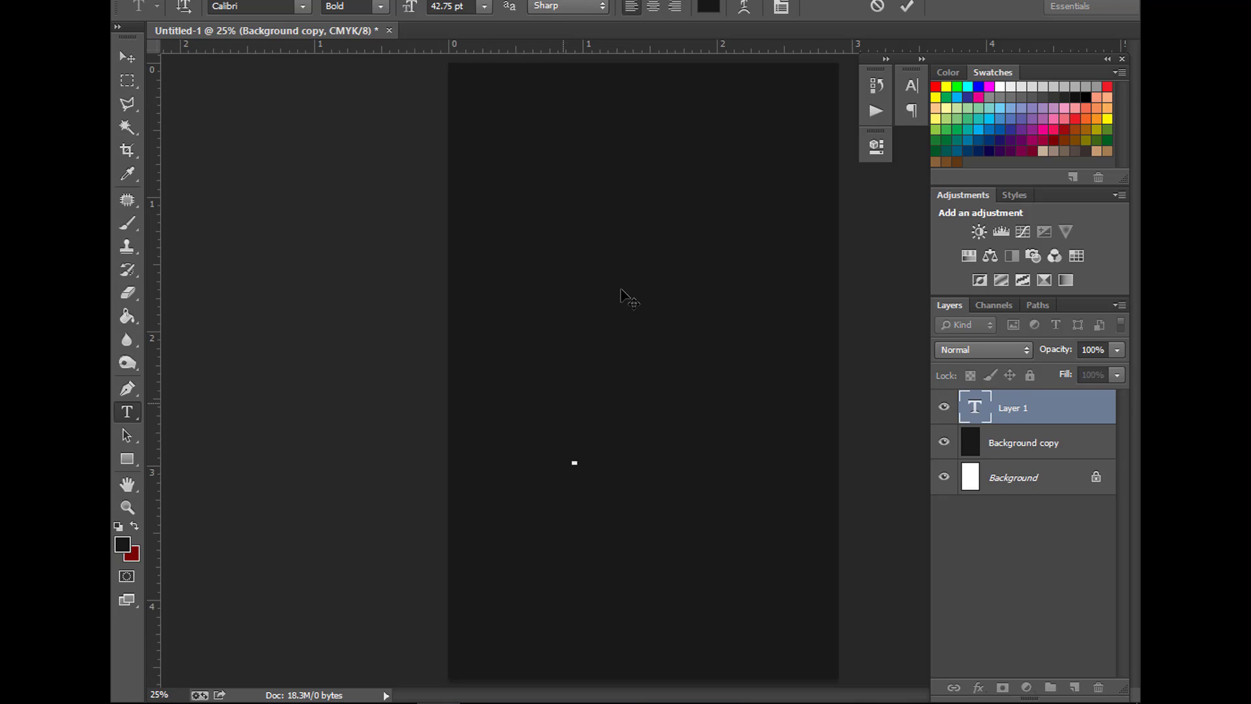
left_click(714, 6)
left_click(321, 475)
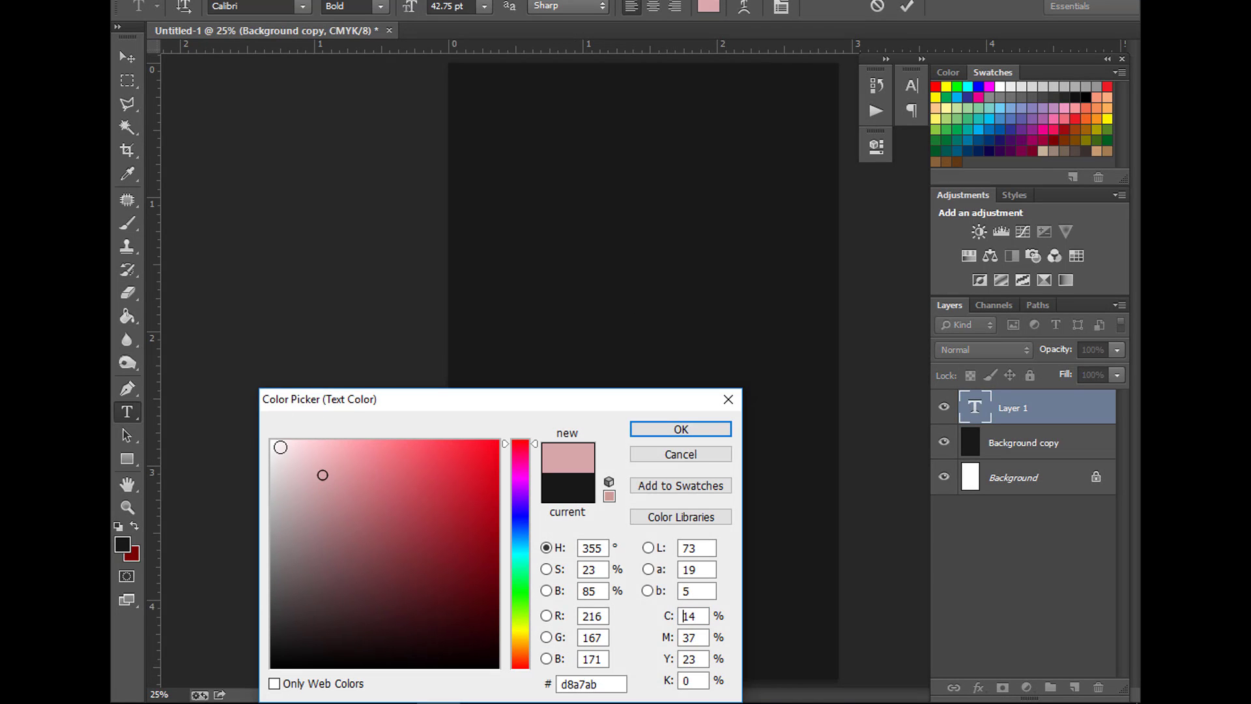
left_click(272, 441)
left_click(675, 432)
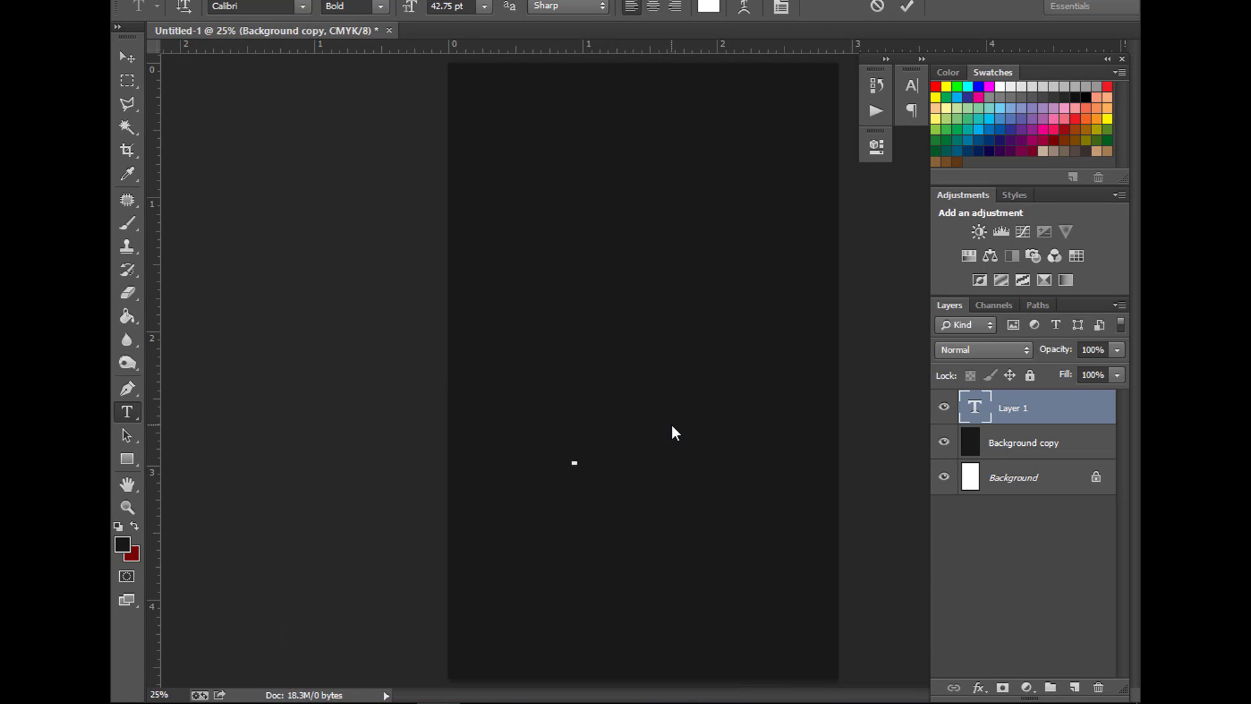
type("PR")
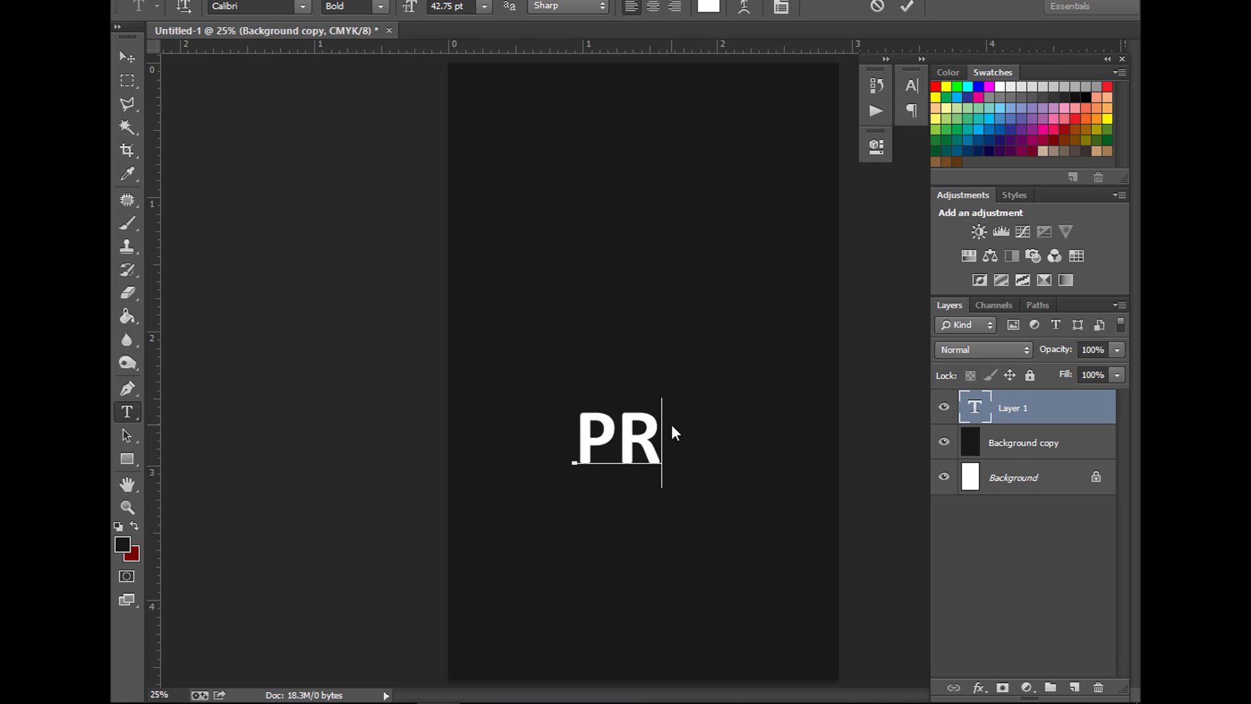
type("ODU")
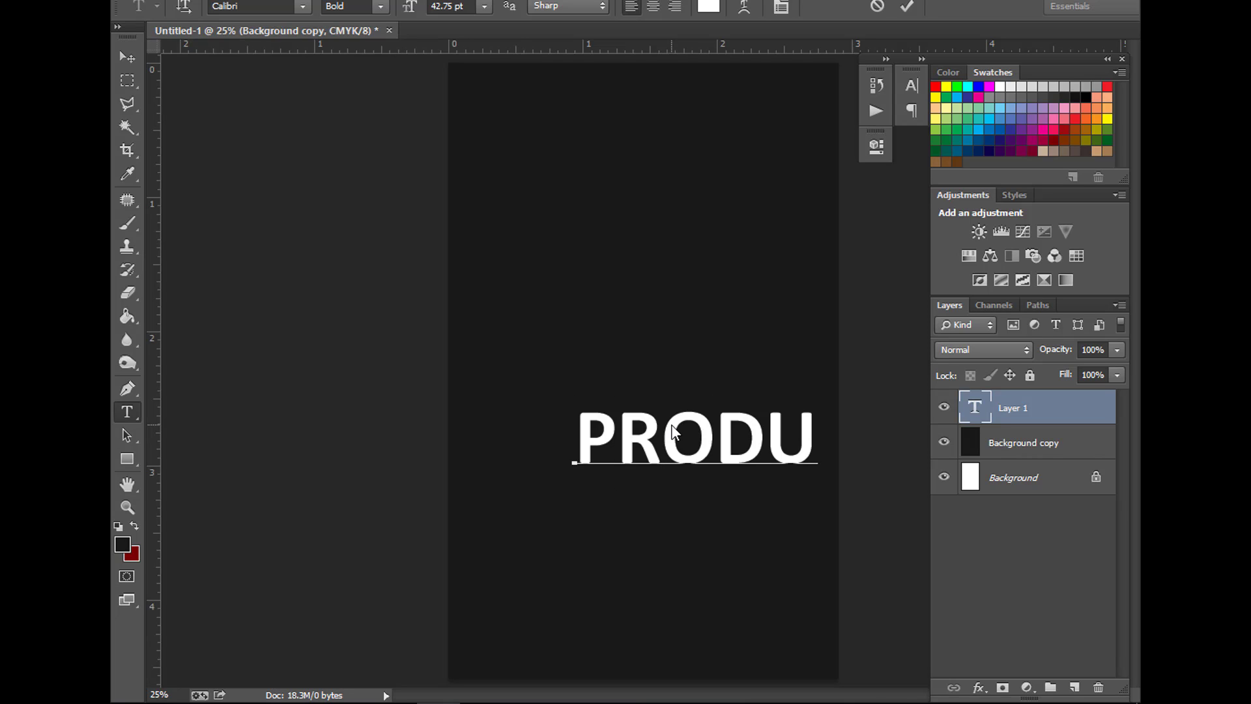
type("CT")
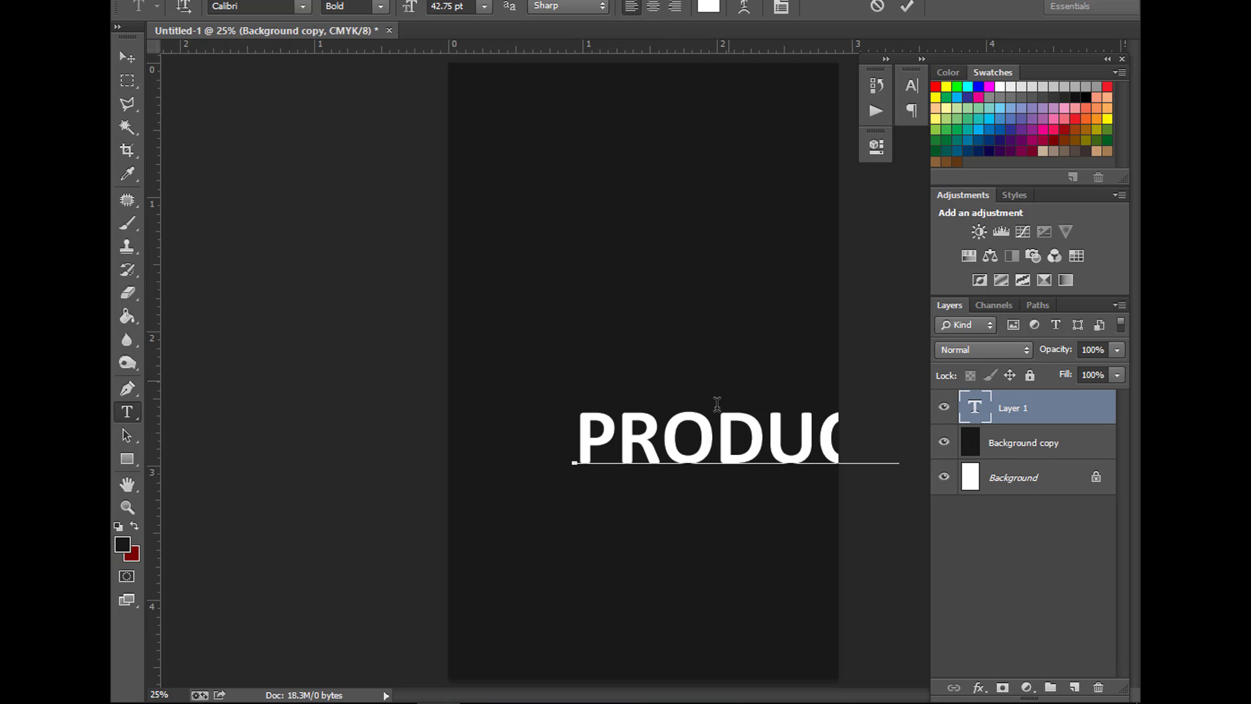
- Shrink PRODUCT to 28.75 pt and move it toward the page centre
left_click_drag(710, 609, 619, 547)
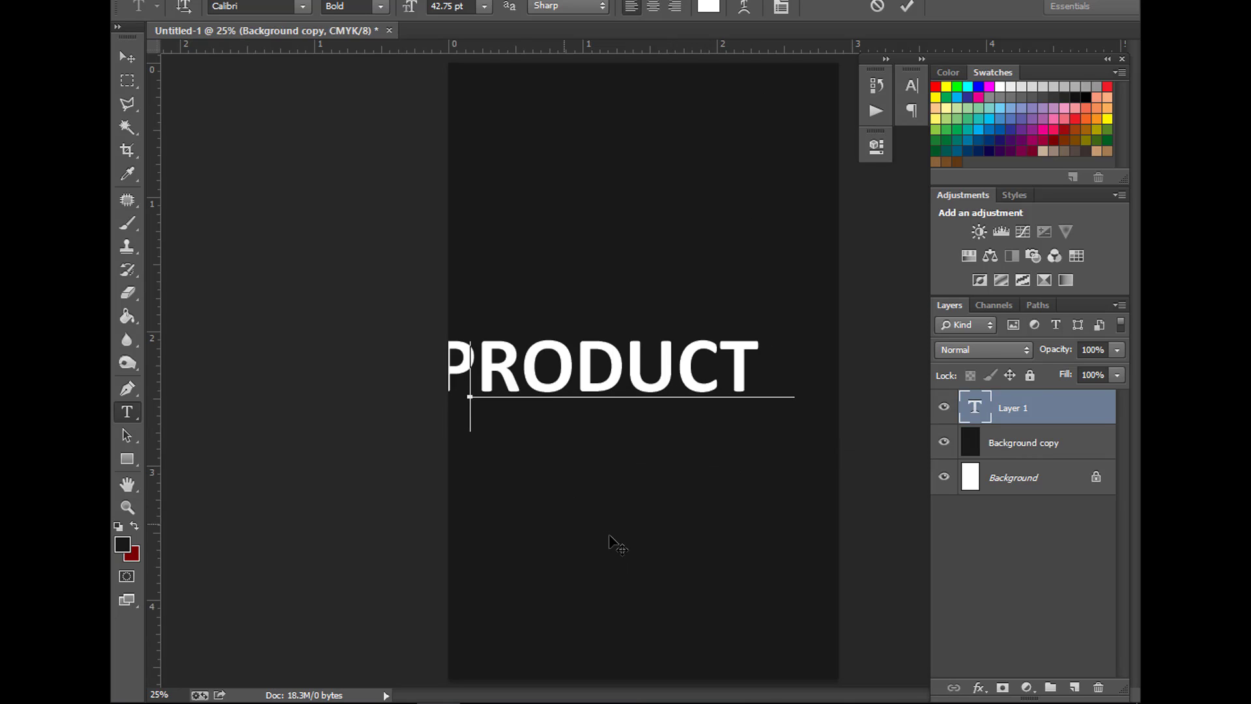
key("ctrl+a")
left_click(450, 6)
key("Down")
key("Down")
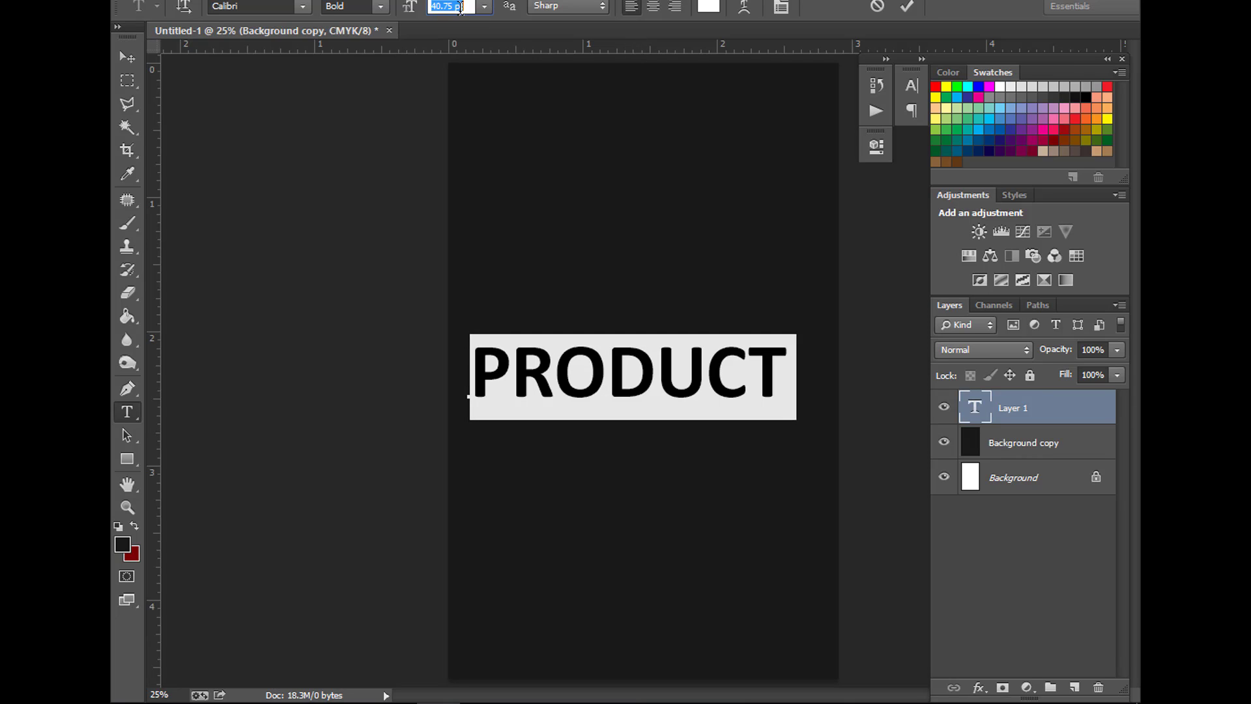
key("Down")
key("Down")
key("Down")
key("Down")
key("Down")
key("Down")
key("Return")
left_click(688, 377)
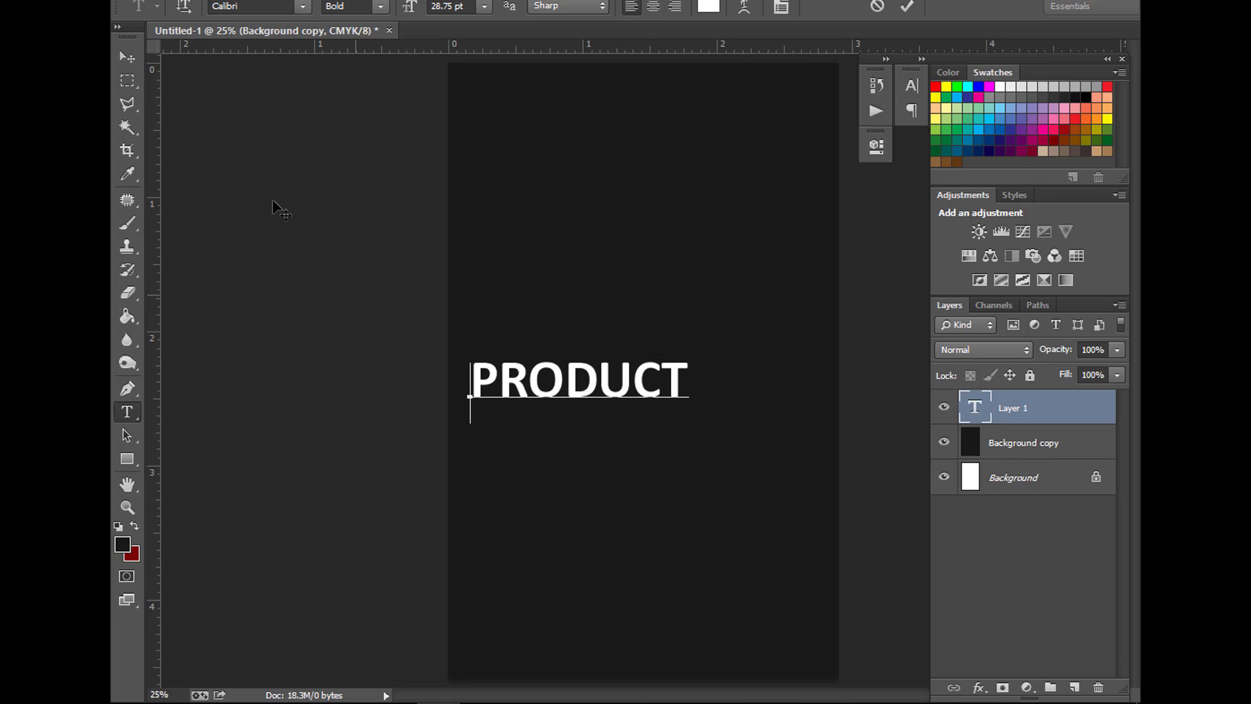
left_click(126, 59)
left_click_drag(653, 383, 697, 367)
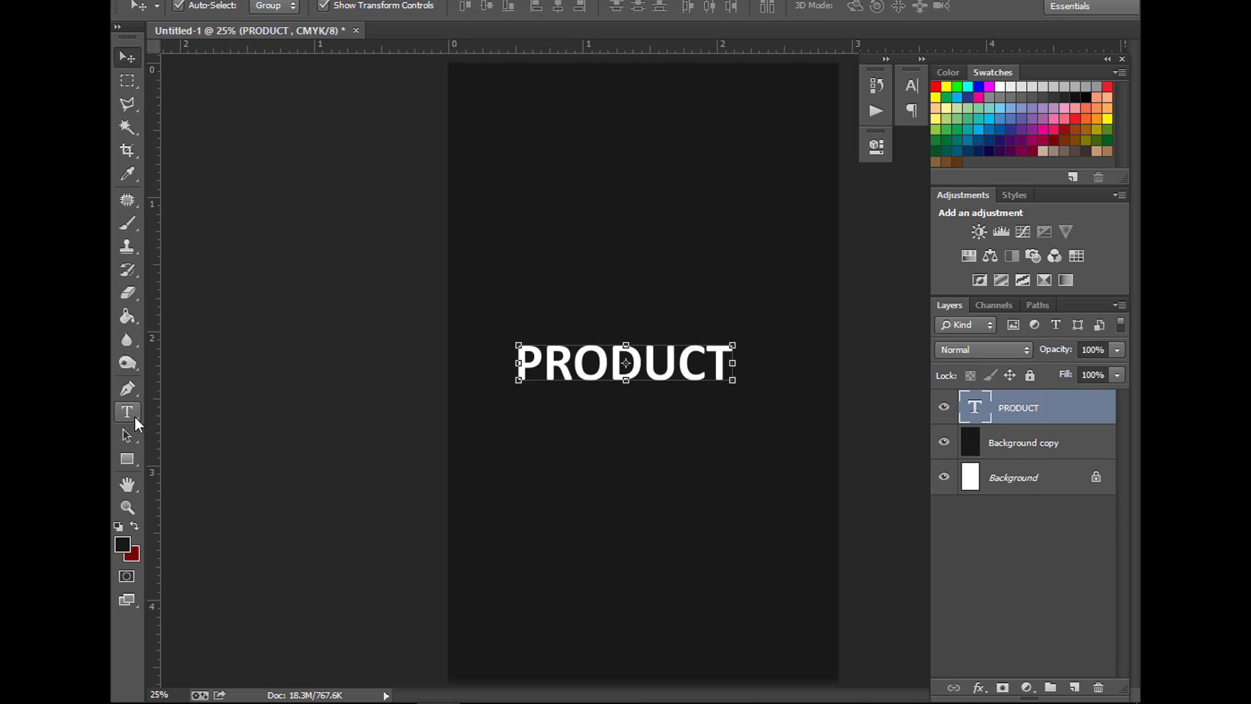
- Type a second title line 'Packging Design' below PRODUCT
left_click(135, 419)
left_click(578, 430)
type("pa")
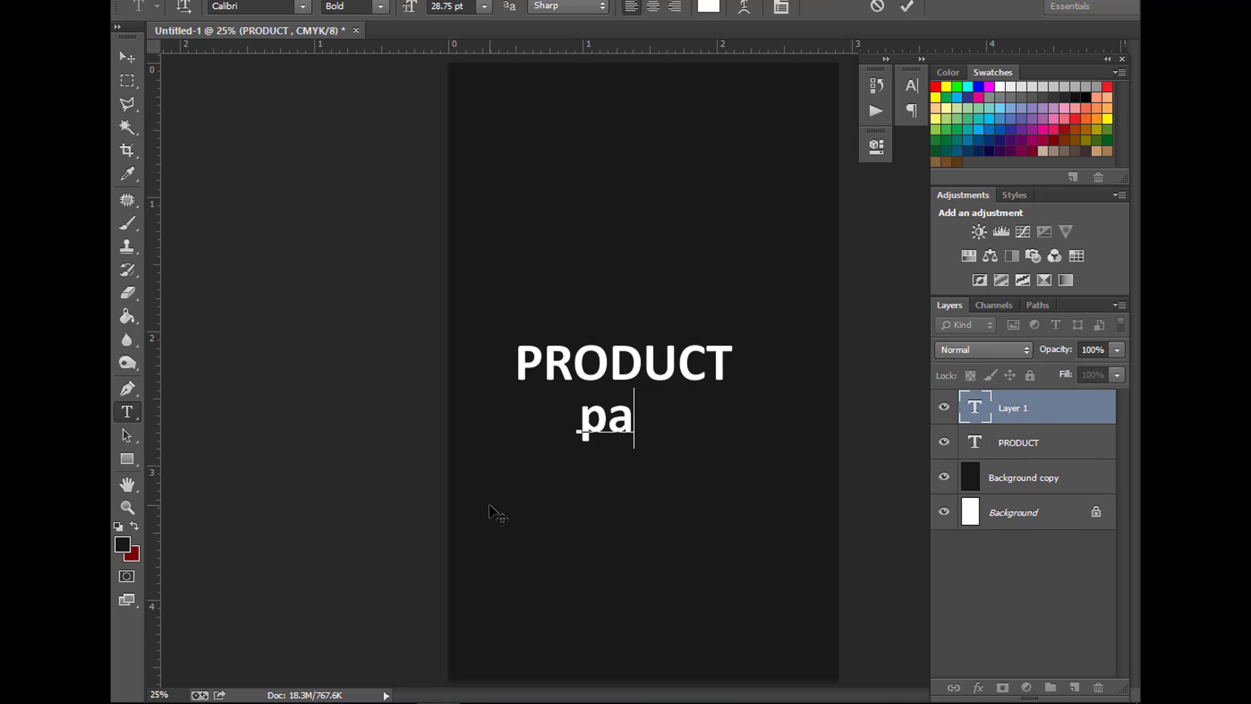
key("BackSpace")
key("BackSpace")
type("P")
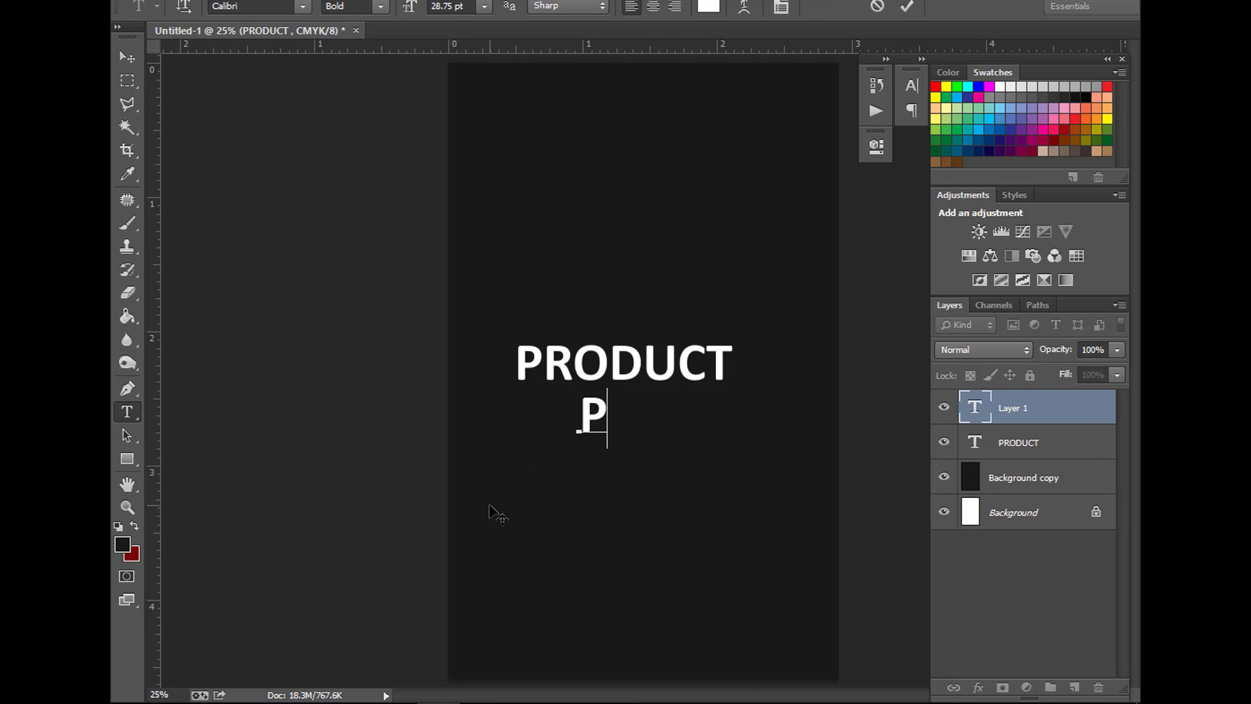
type("ack")
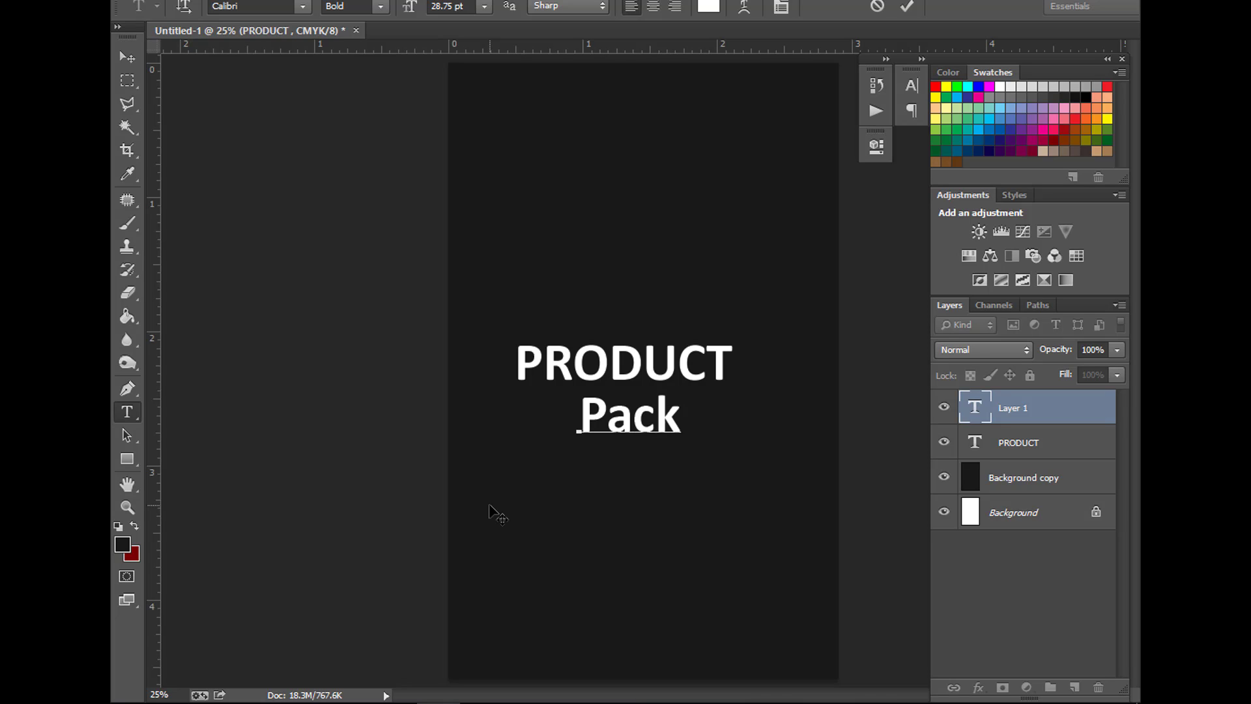
type("ging ")
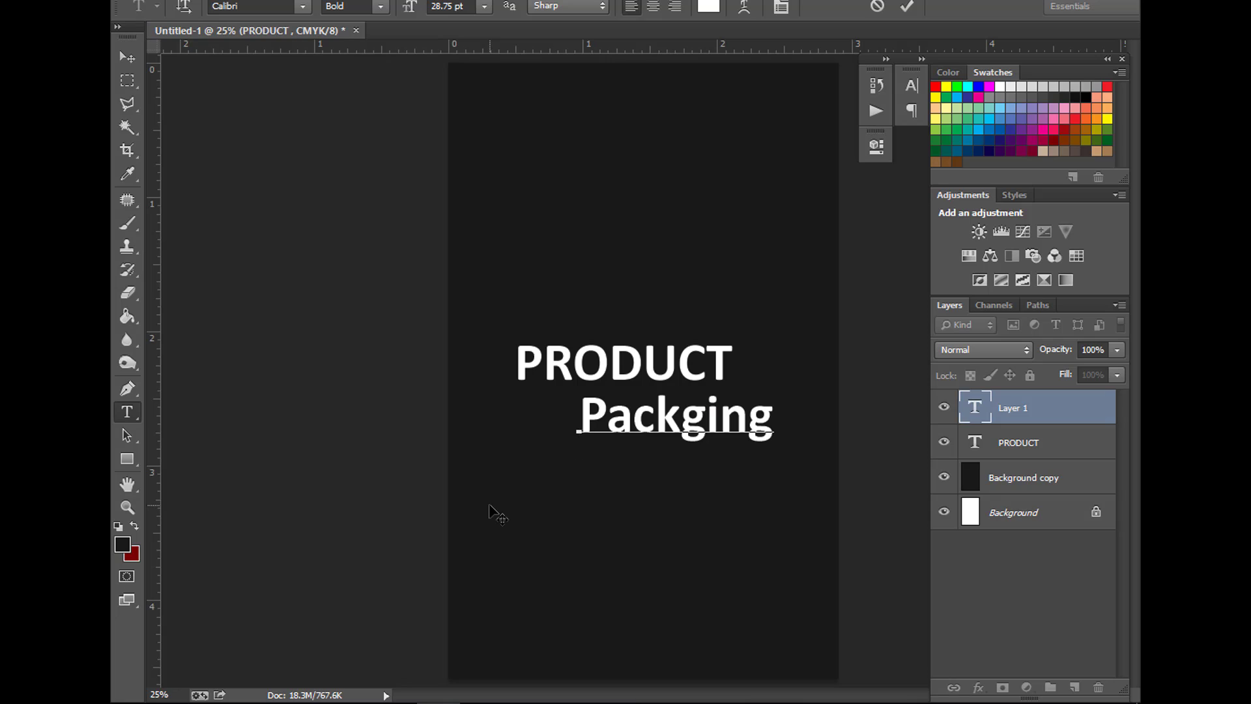
type("Desi")
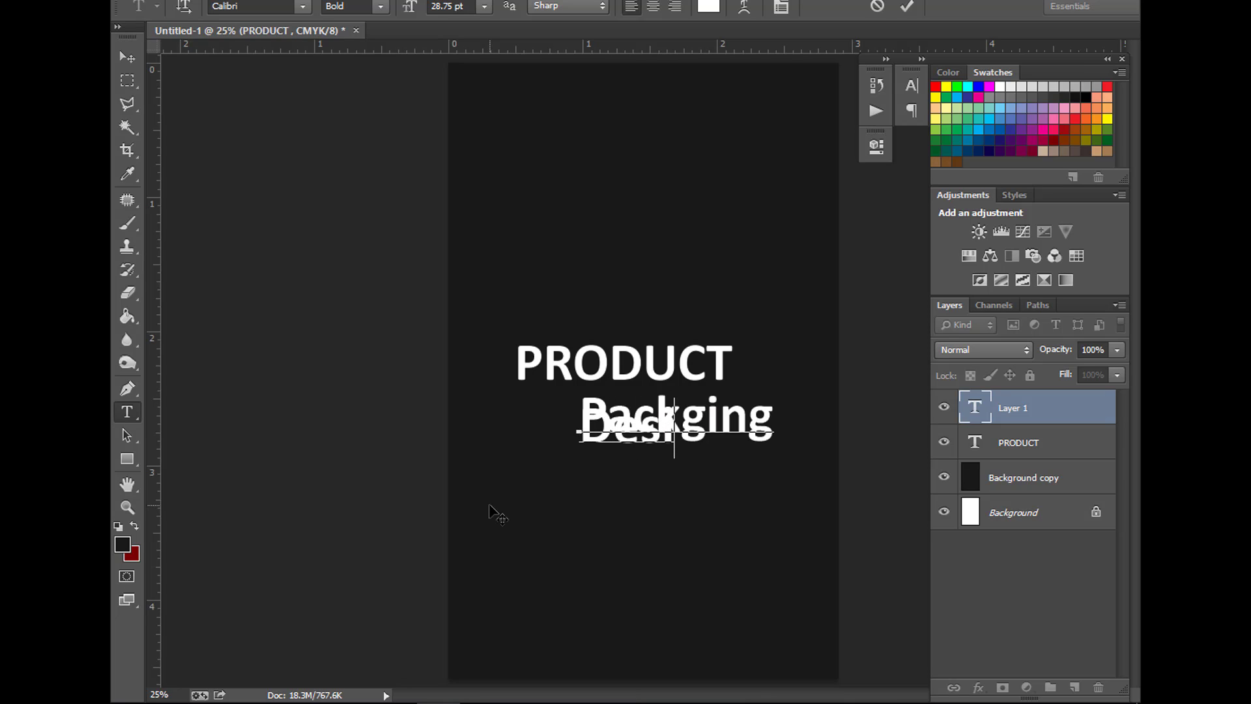
type("gn")
- Set its tracking to 0 and leading to Auto, then move it left under PRODUCT
key("ctrl+a")
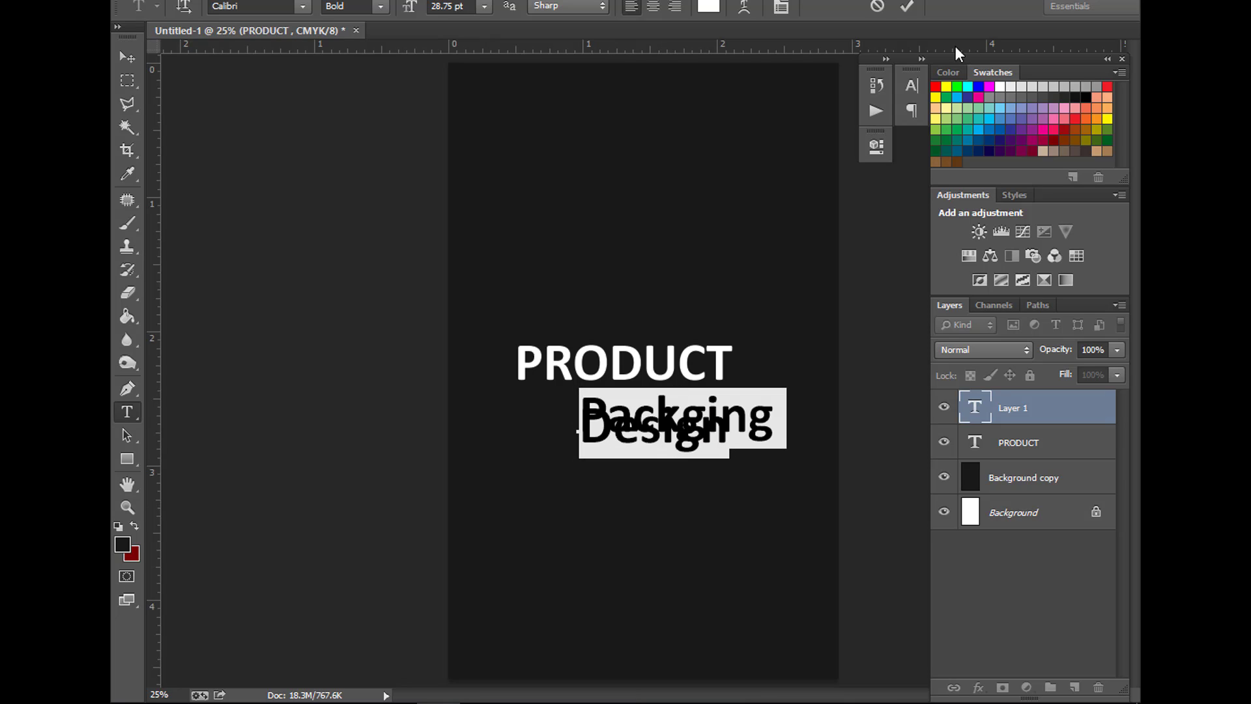
left_click(909, 83)
left_click(875, 143)
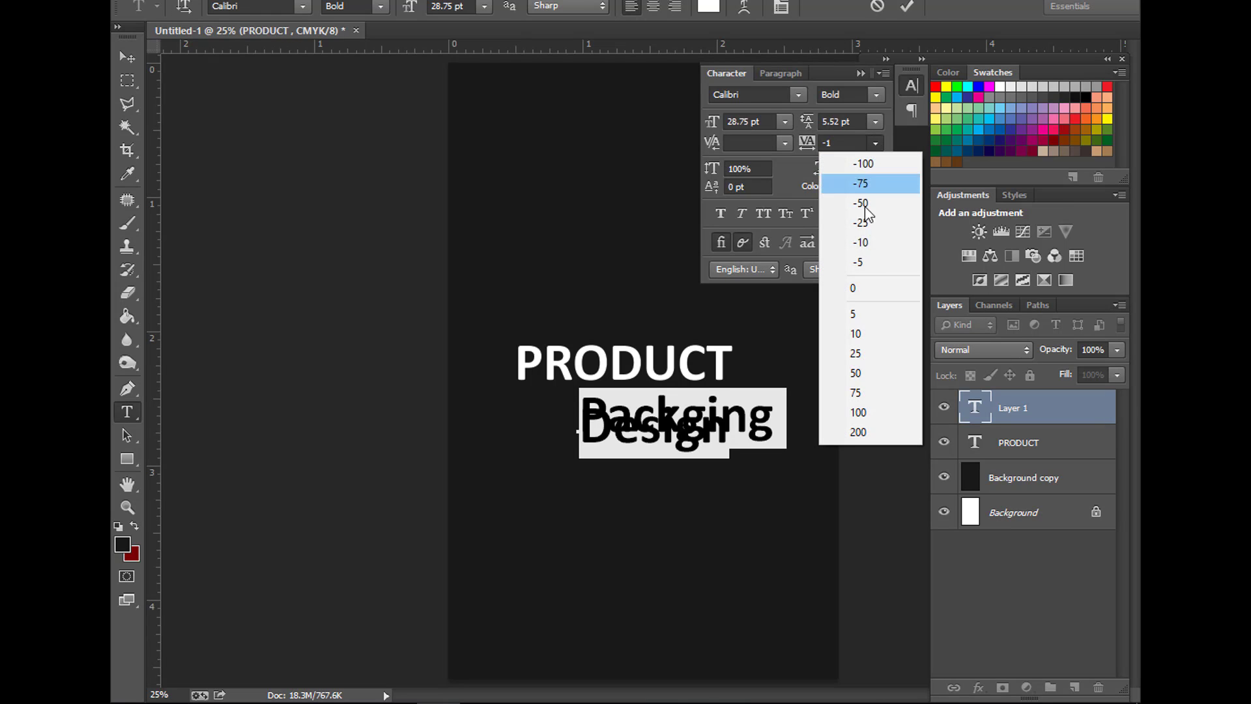
left_click(870, 287)
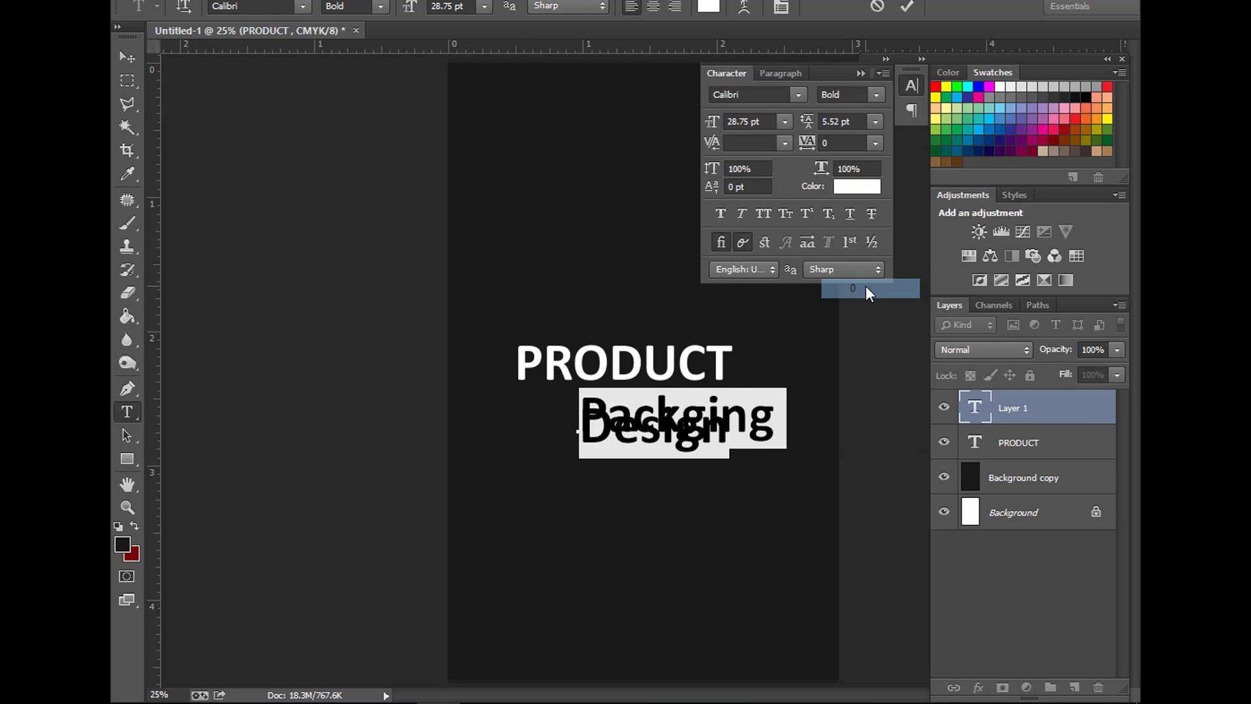
left_click(874, 122)
left_click(854, 146)
left_click(707, 425)
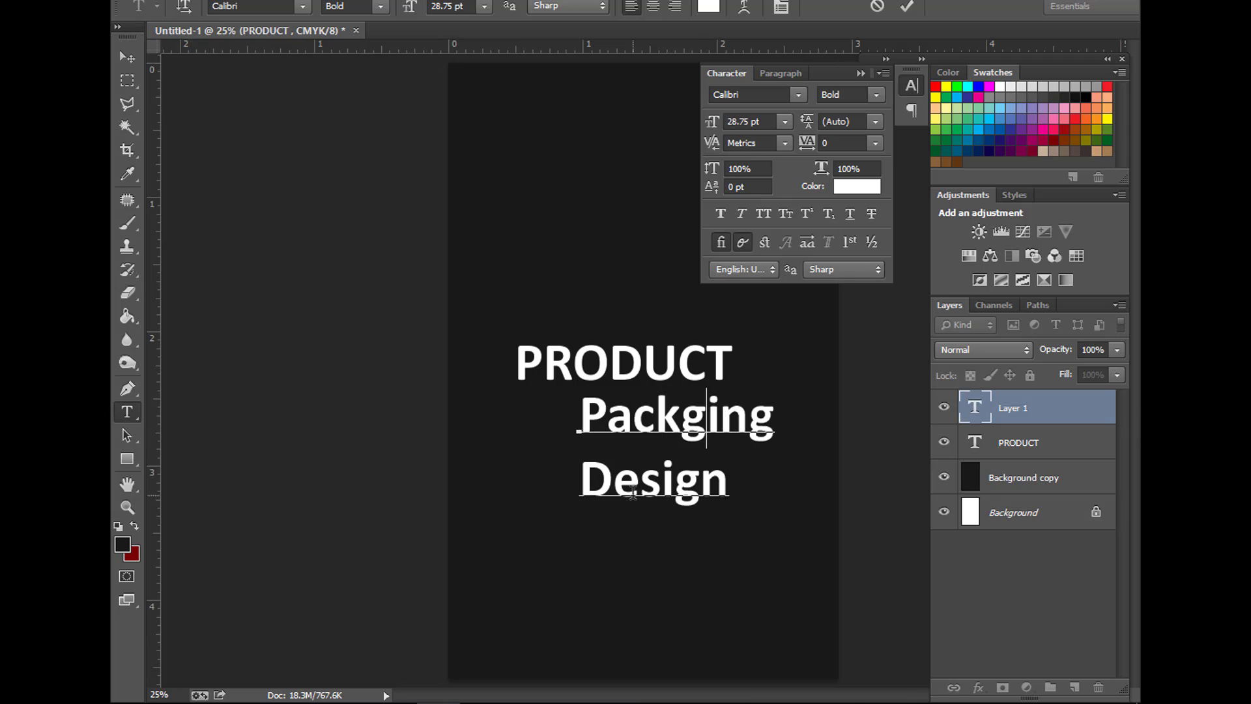
left_click(867, 60)
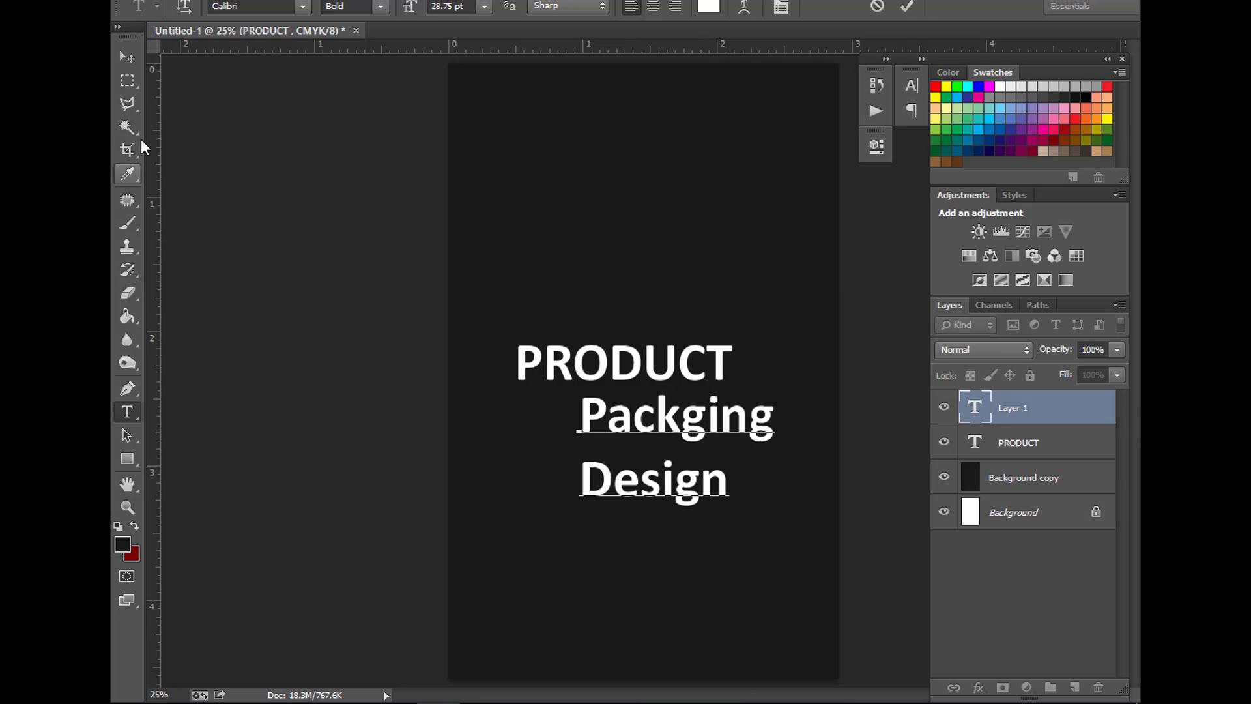
left_click(128, 57)
left_click_drag(733, 422, 667, 427)
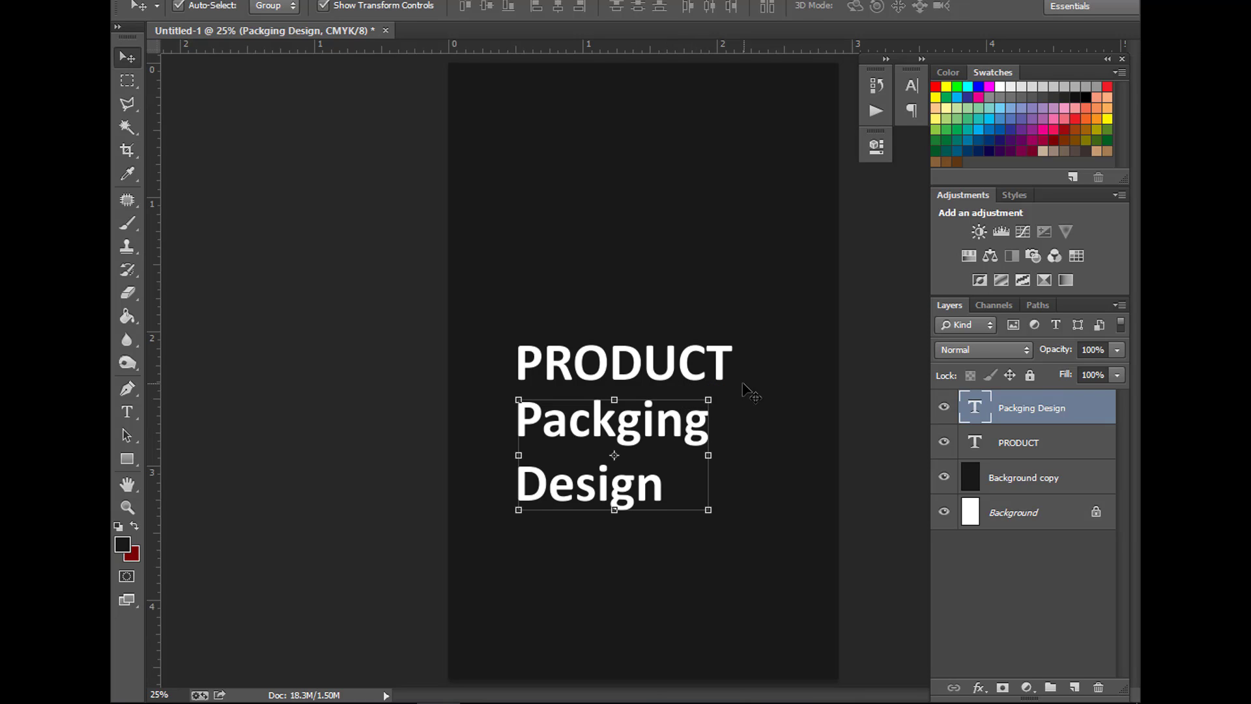
- Scale both title text layers up together to about 138%
left_click(721, 363, "shift")
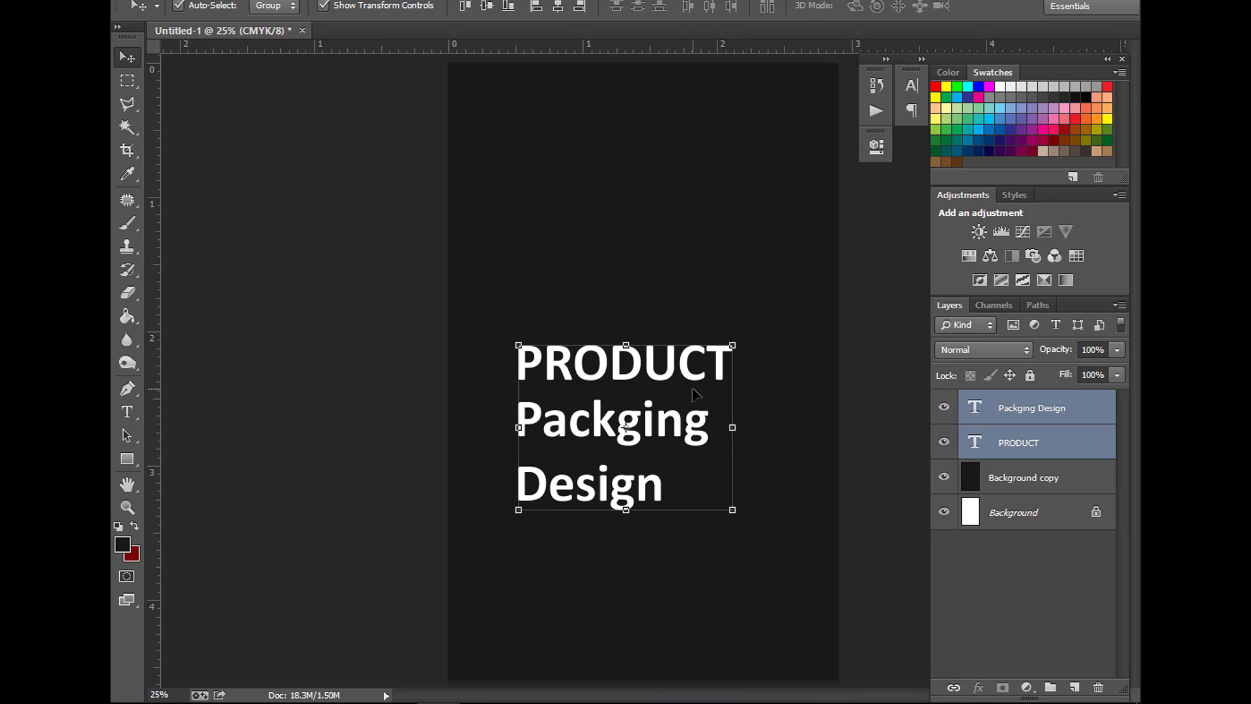
key("ctrl+t")
left_click_drag(733, 510, 813, 572)
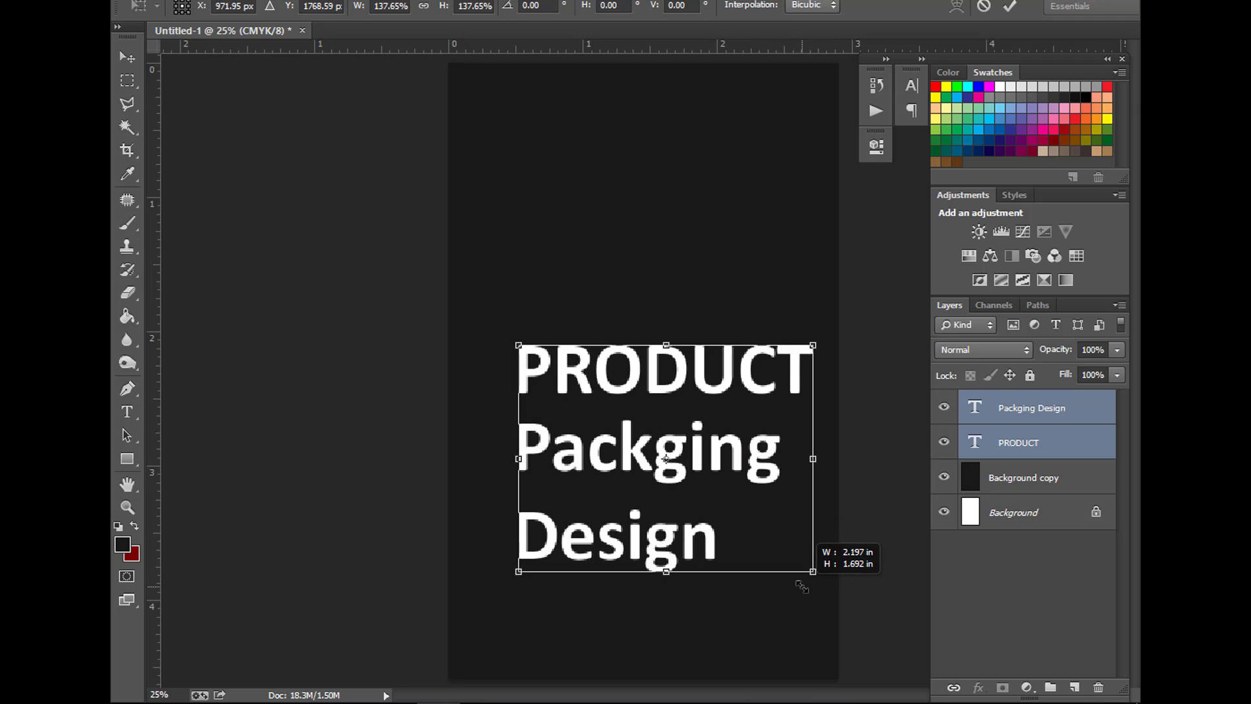
key("Return")
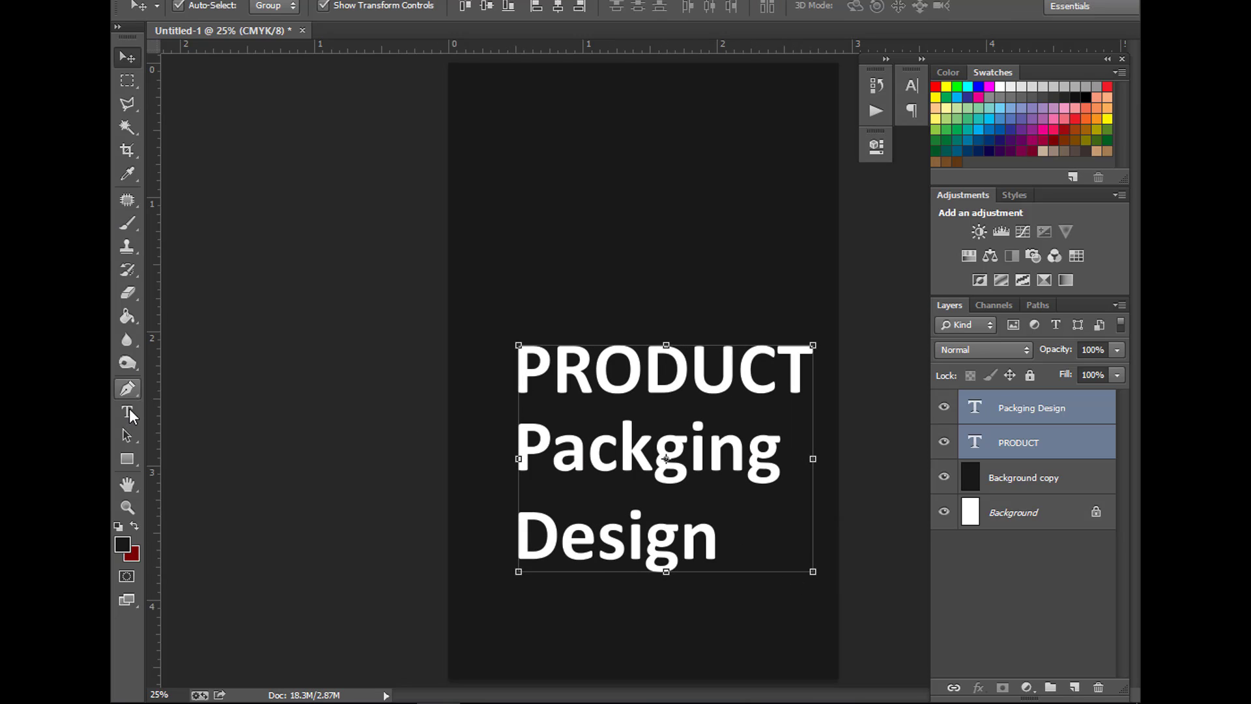
- Change PRODUCT to the Calibri Light font style
left_click(127, 411)
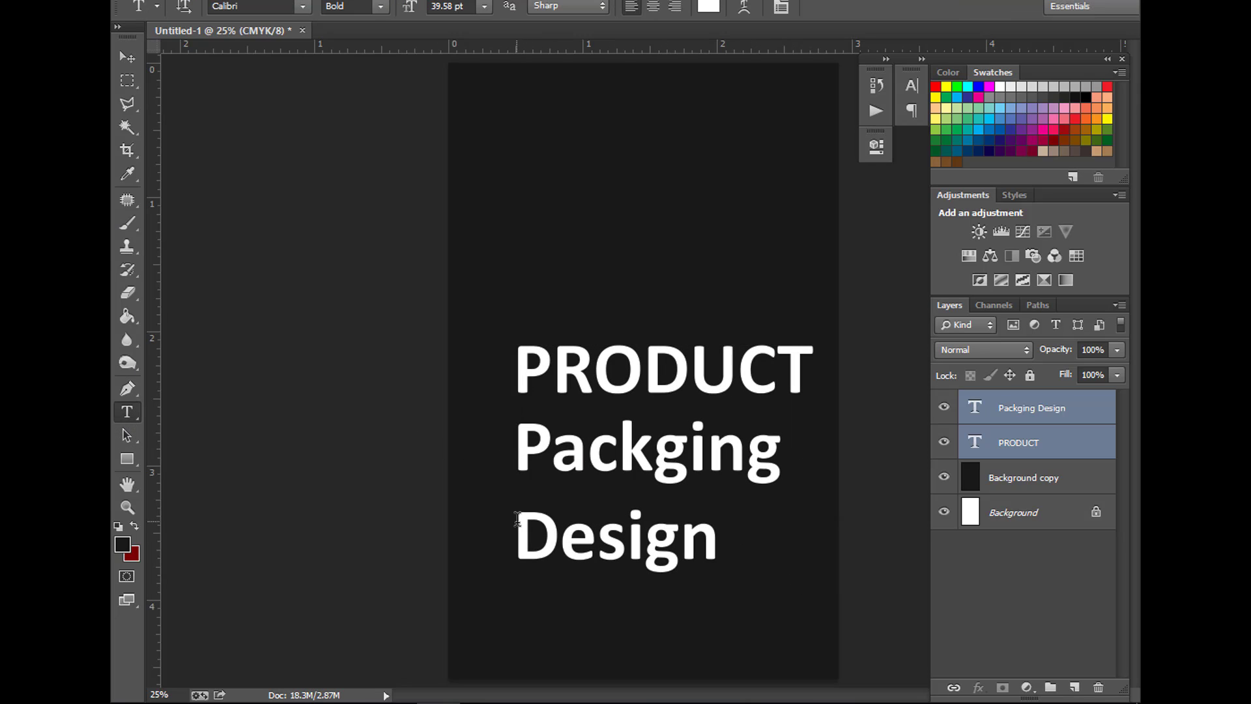
left_click(518, 359)
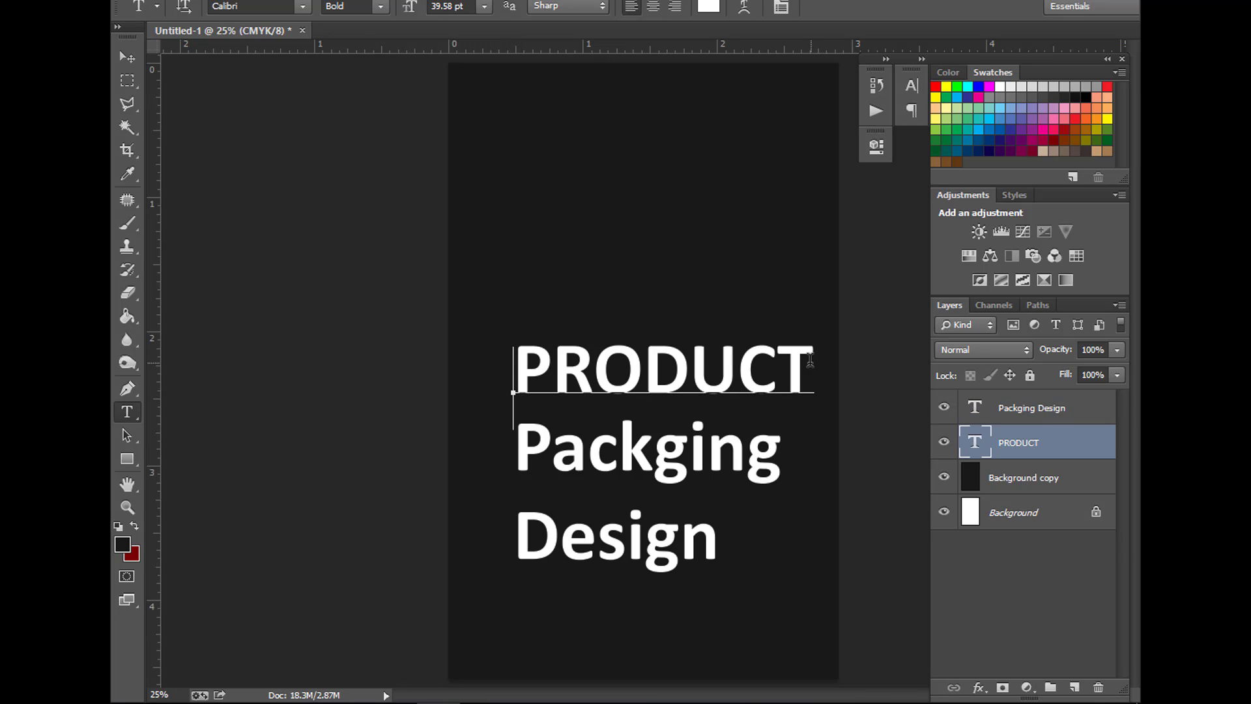
double_click(590, 367)
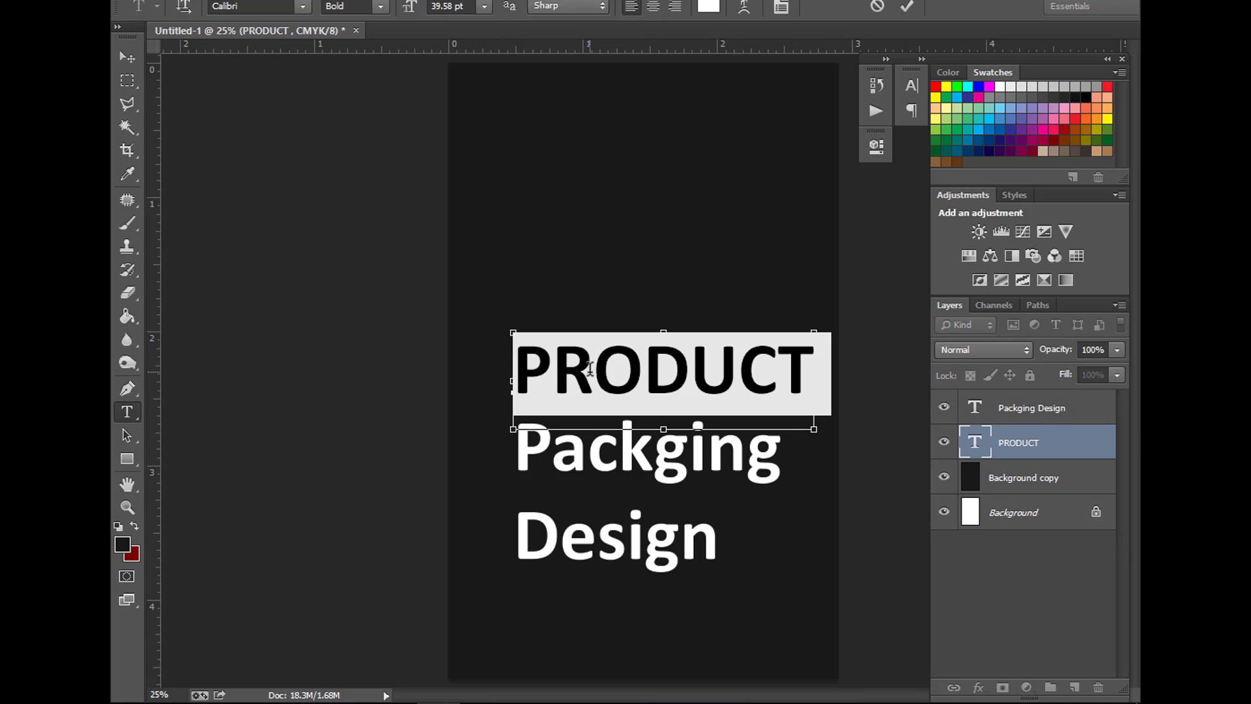
left_click(524, 403)
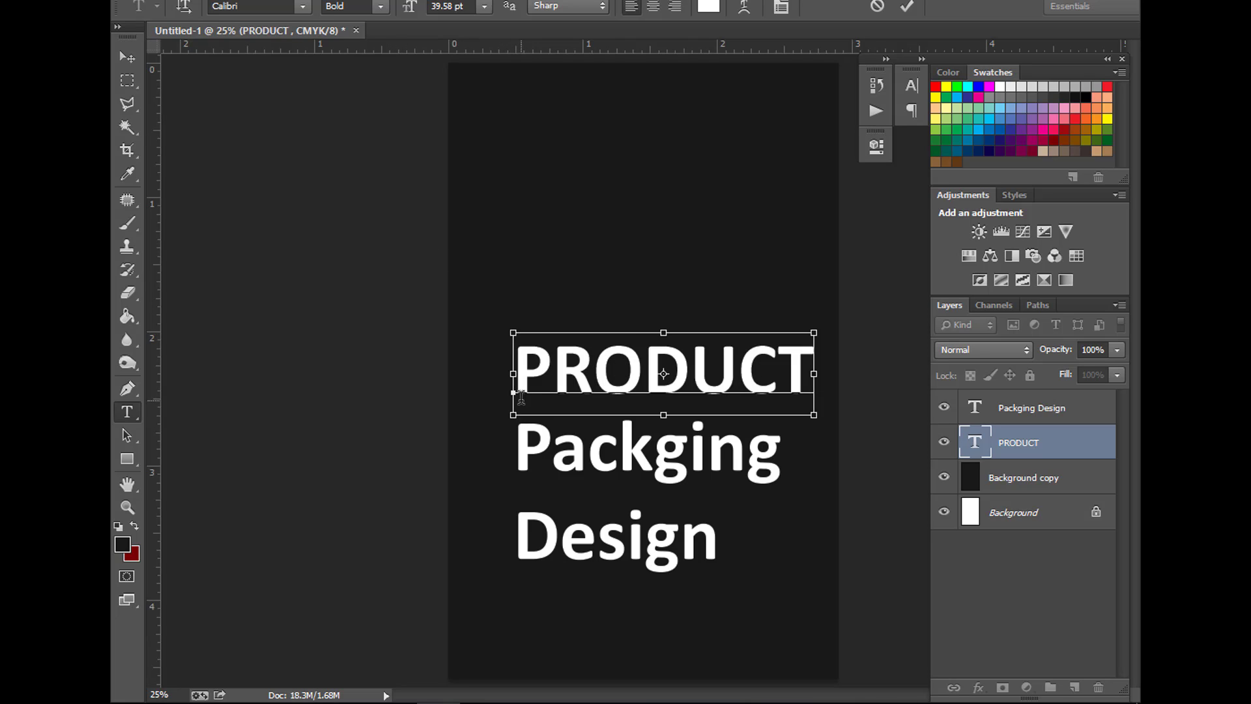
key("ctrl+a")
left_click(372, 6)
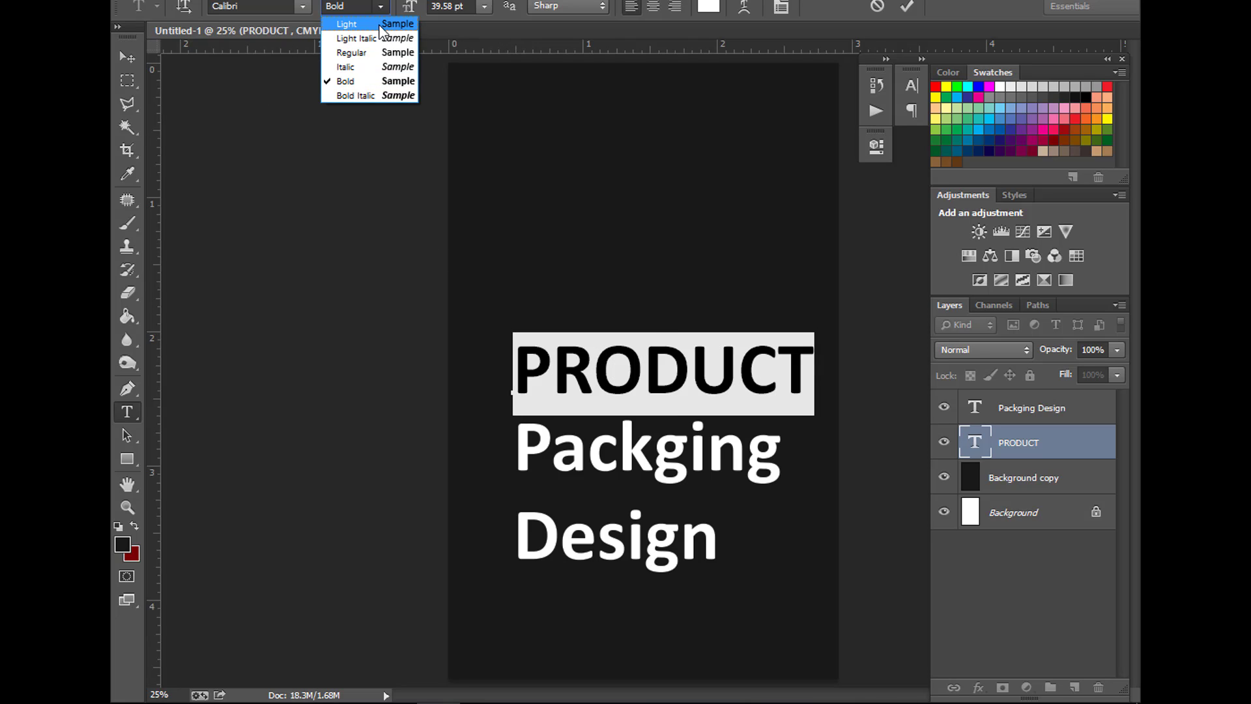
left_click(345, 23)
left_click(127, 56)
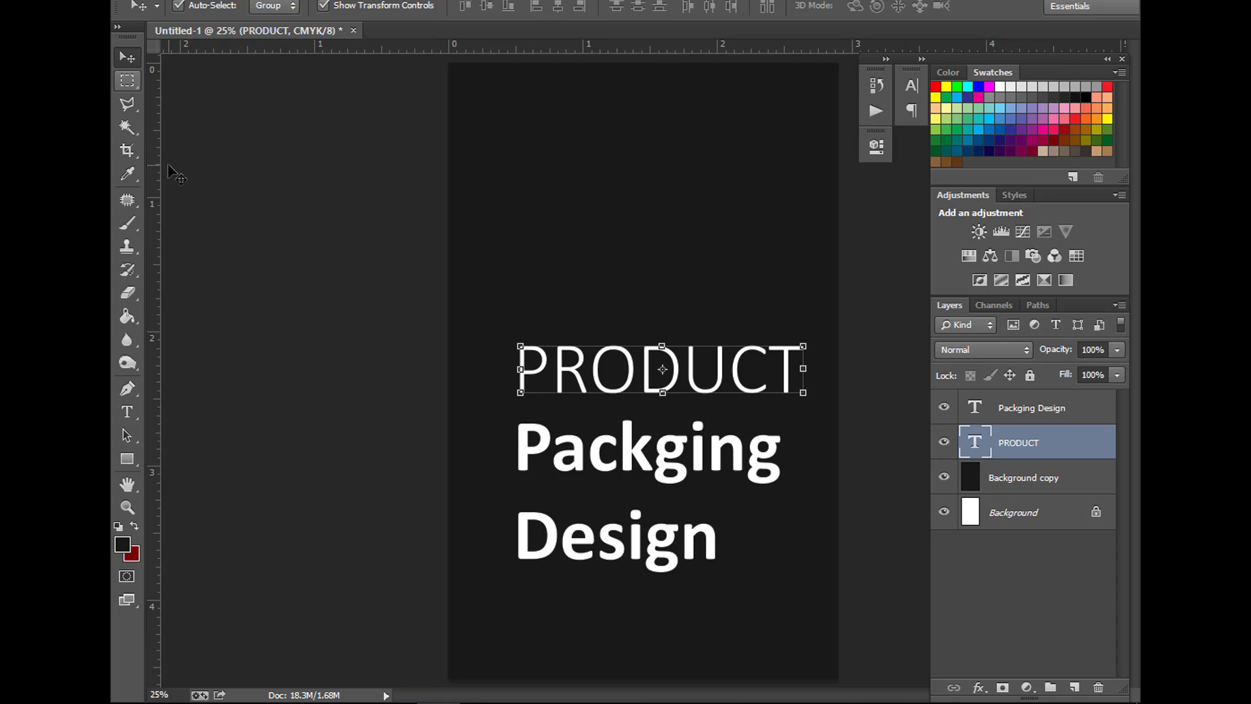
- Shrink PRODUCT slightly and move Packging Design up beneath it
key("ctrl+t")
left_click_drag(806, 333, 772, 358)
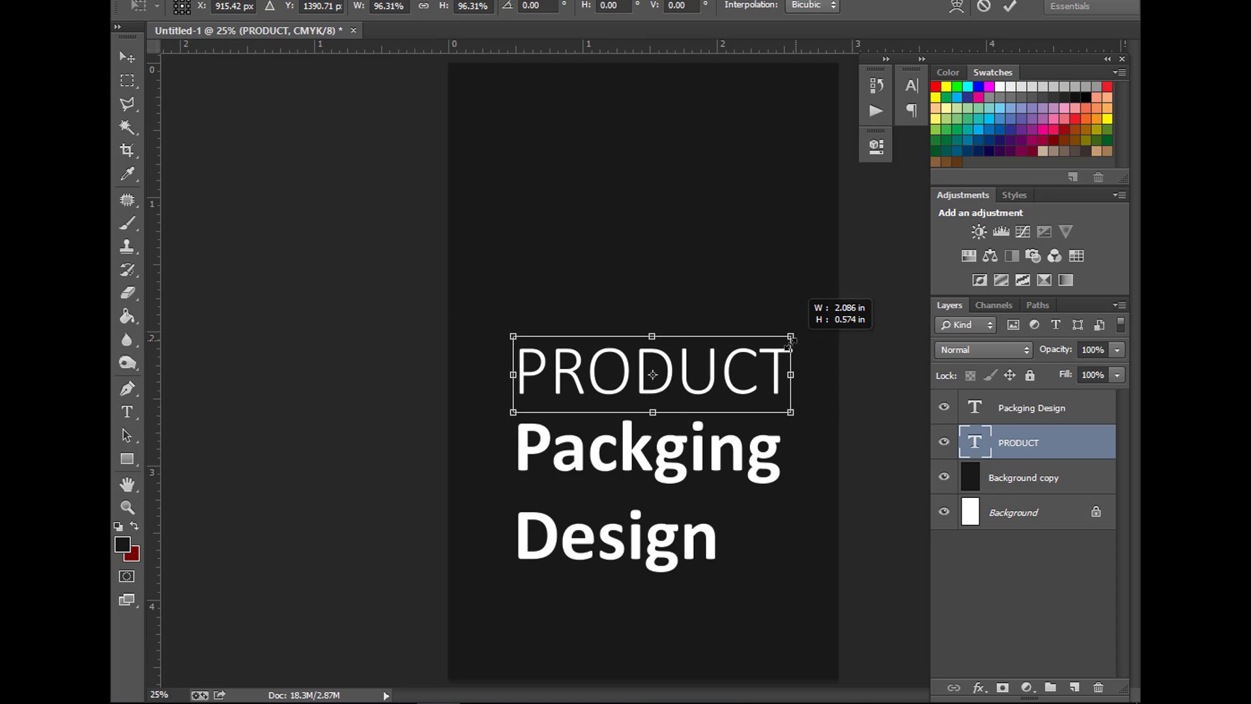
key("Return")
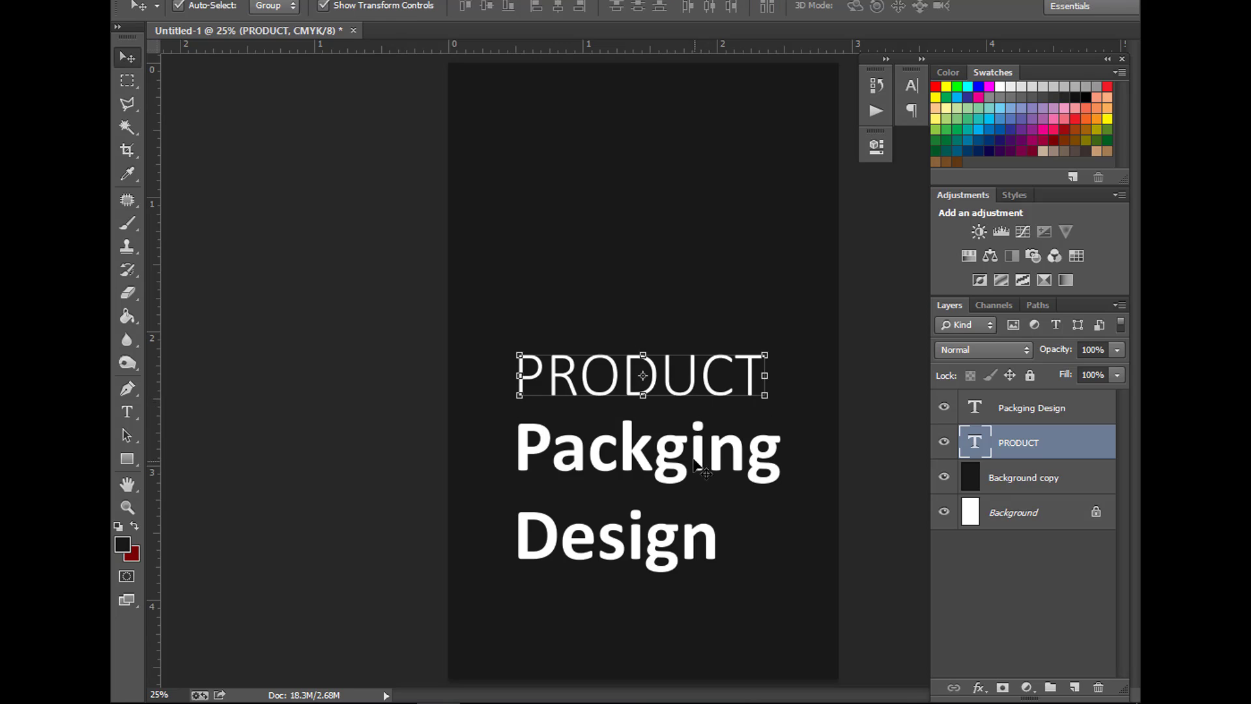
left_click_drag(702, 451, 698, 440)
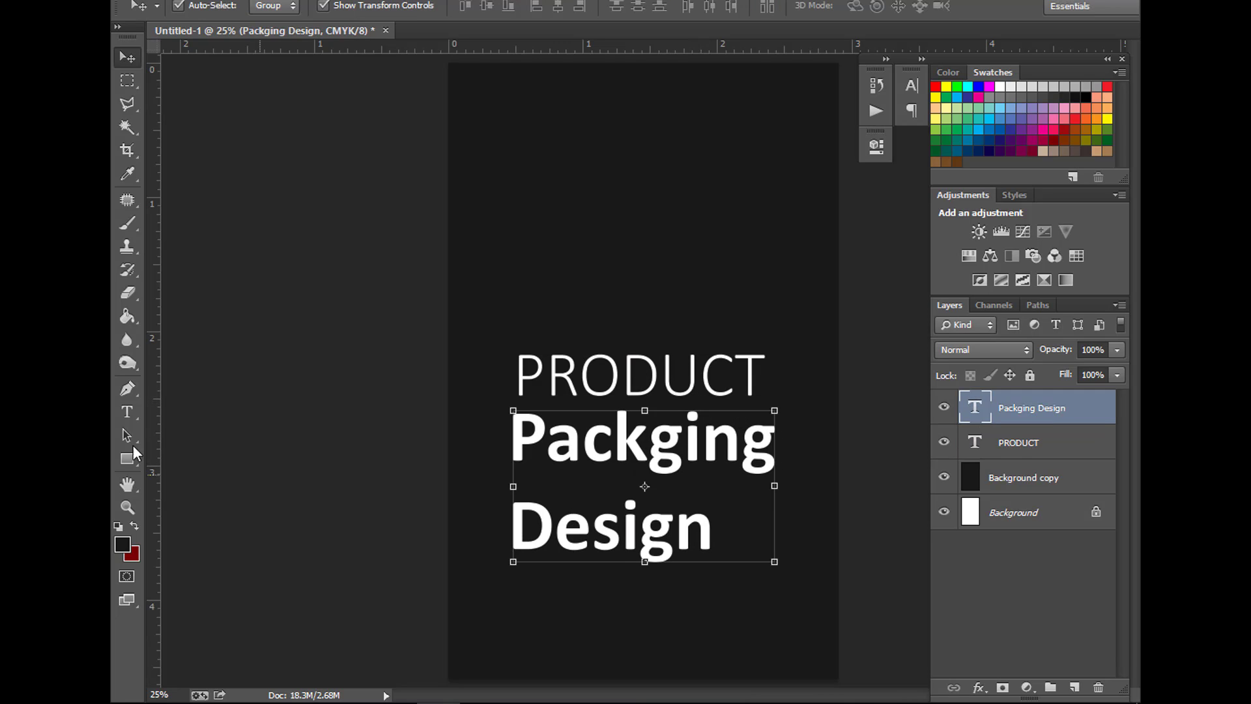
- Set the Packging Design line spacing to 30 pt
left_click(127, 412)
left_click(518, 451)
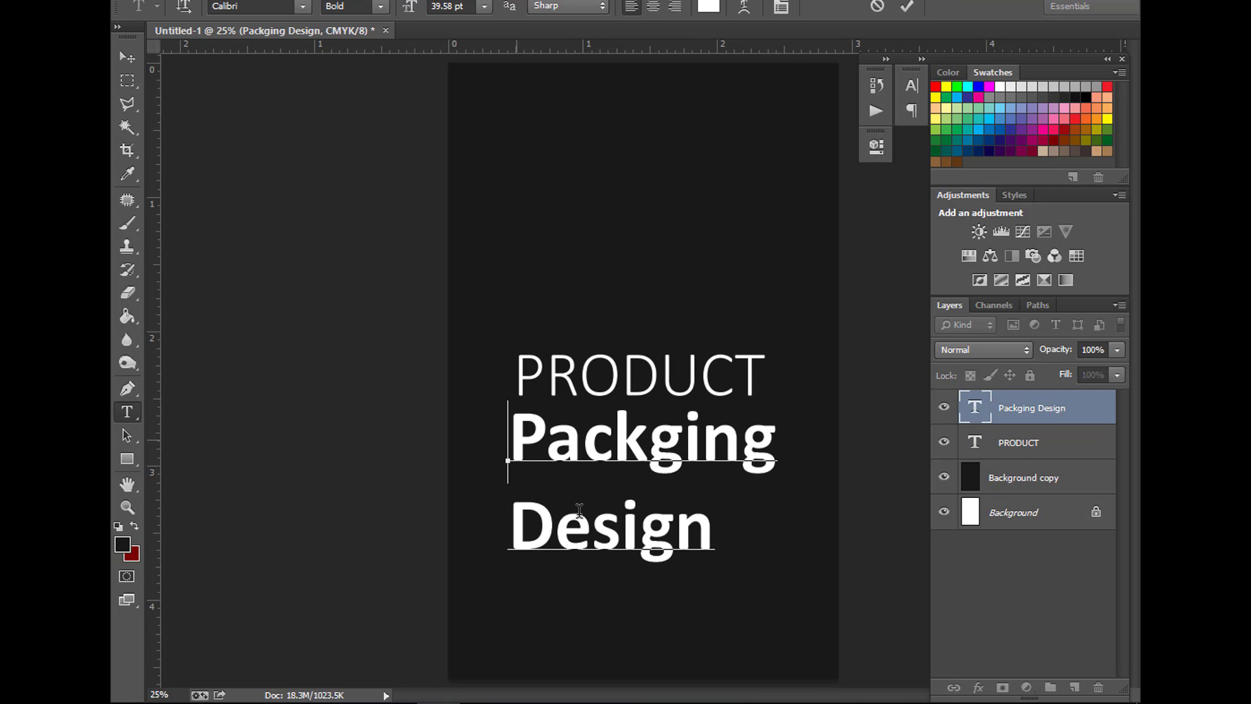
key("ctrl+a")
left_click(912, 85)
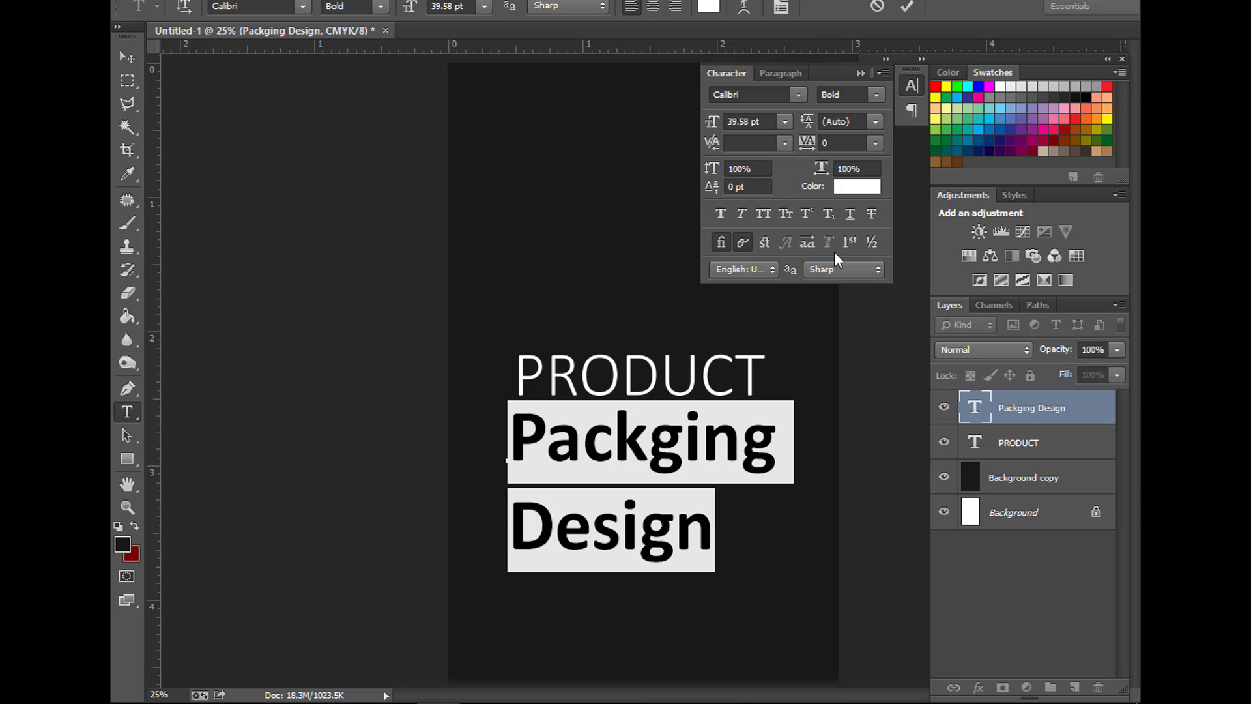
left_click(874, 121)
left_click(847, 123)
left_click(847, 120)
left_click(877, 121)
left_click(866, 300)
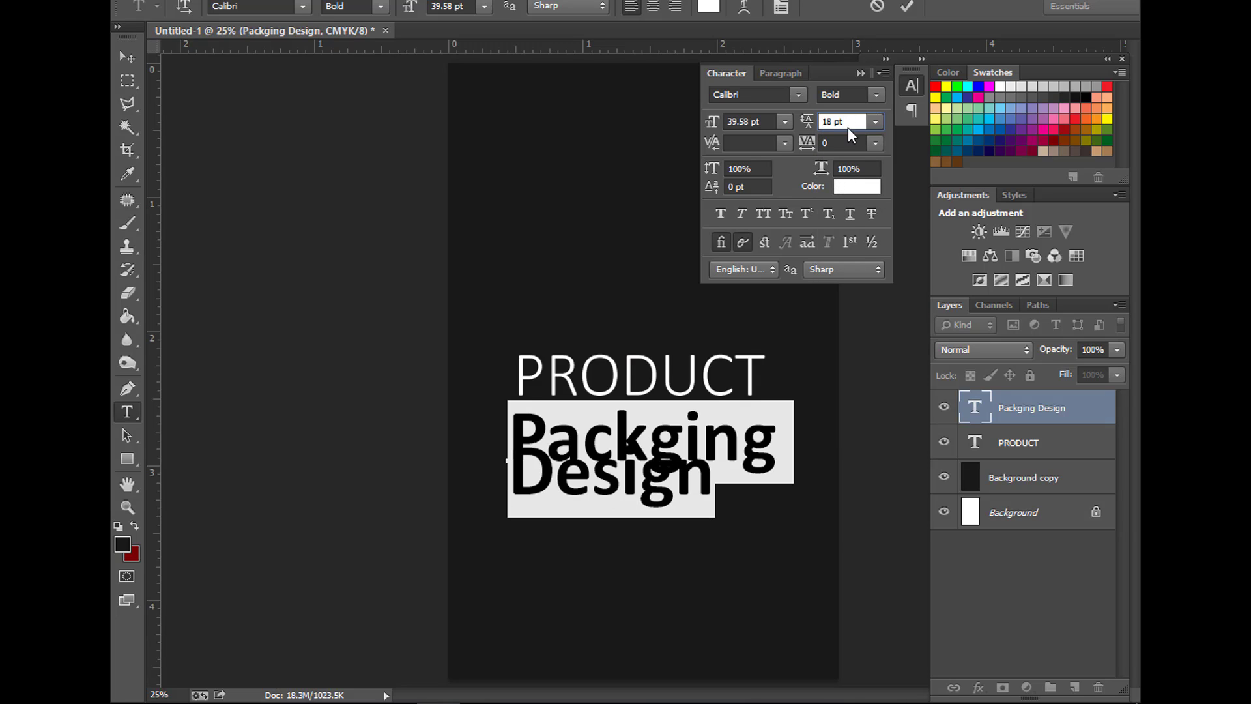
key("Up")
key("Up")
key("Up")
key("Up")
key("Up")
key("Up")
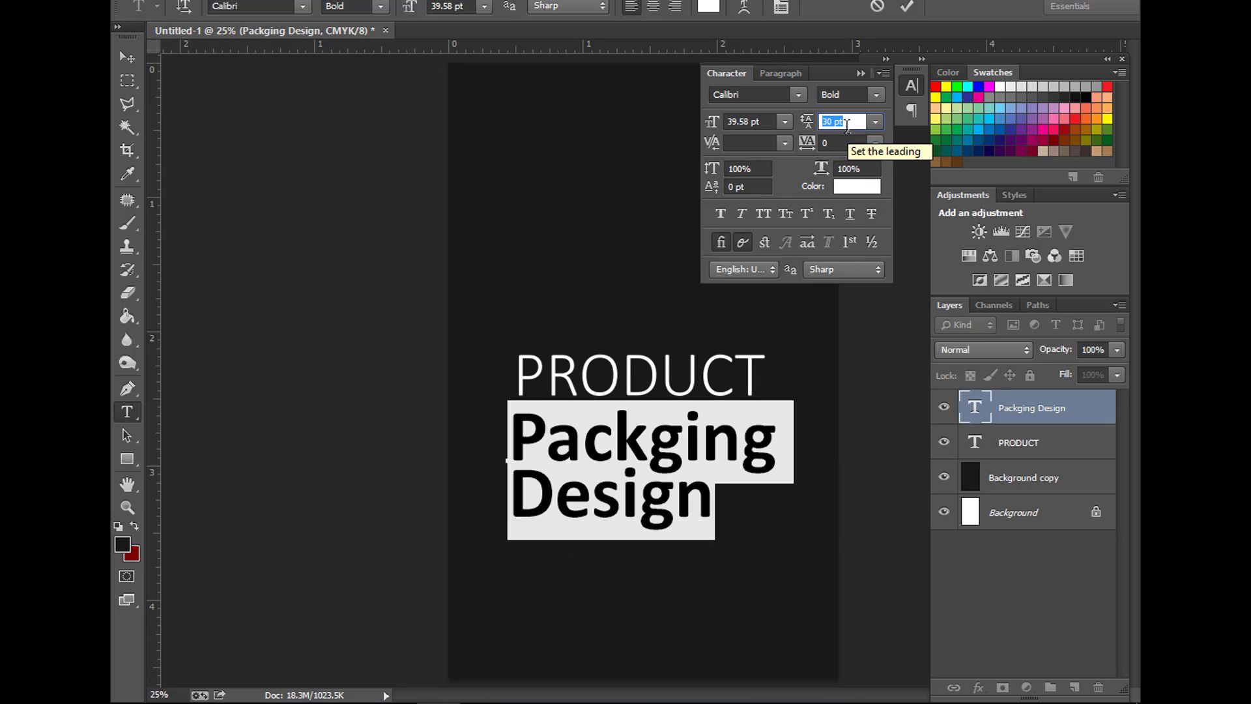
key("Return")
left_click(860, 73)
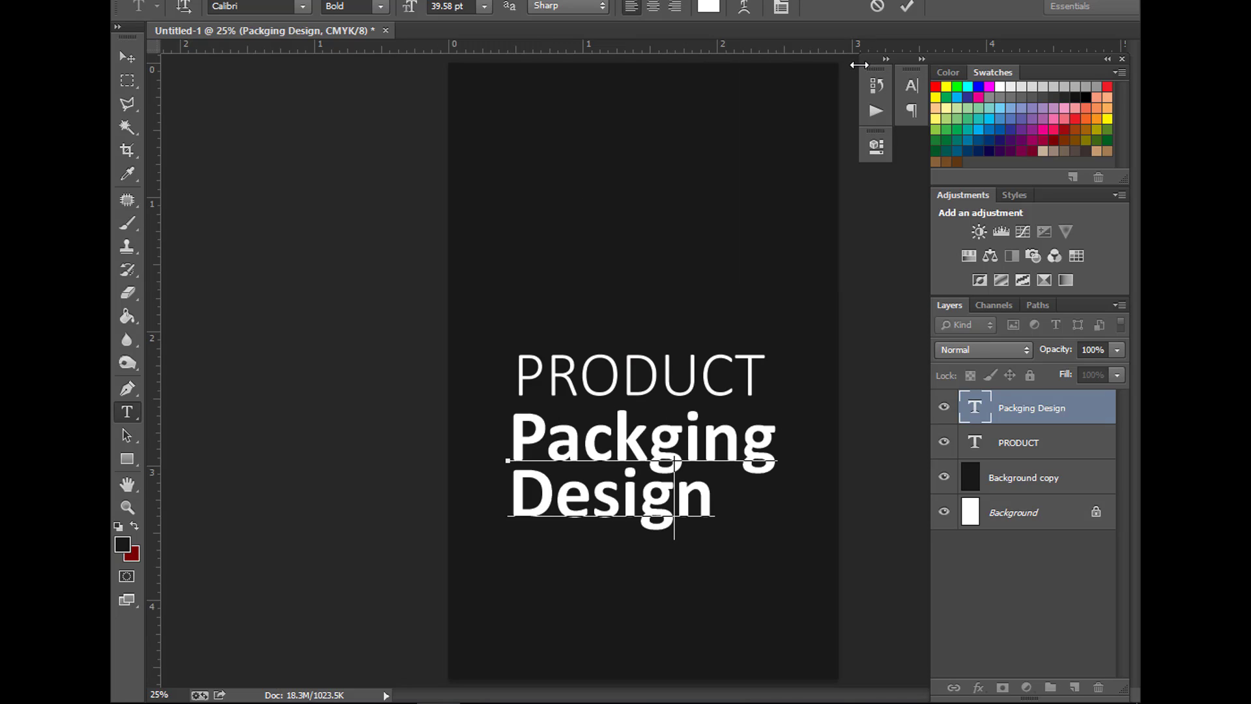
left_click(127, 57)
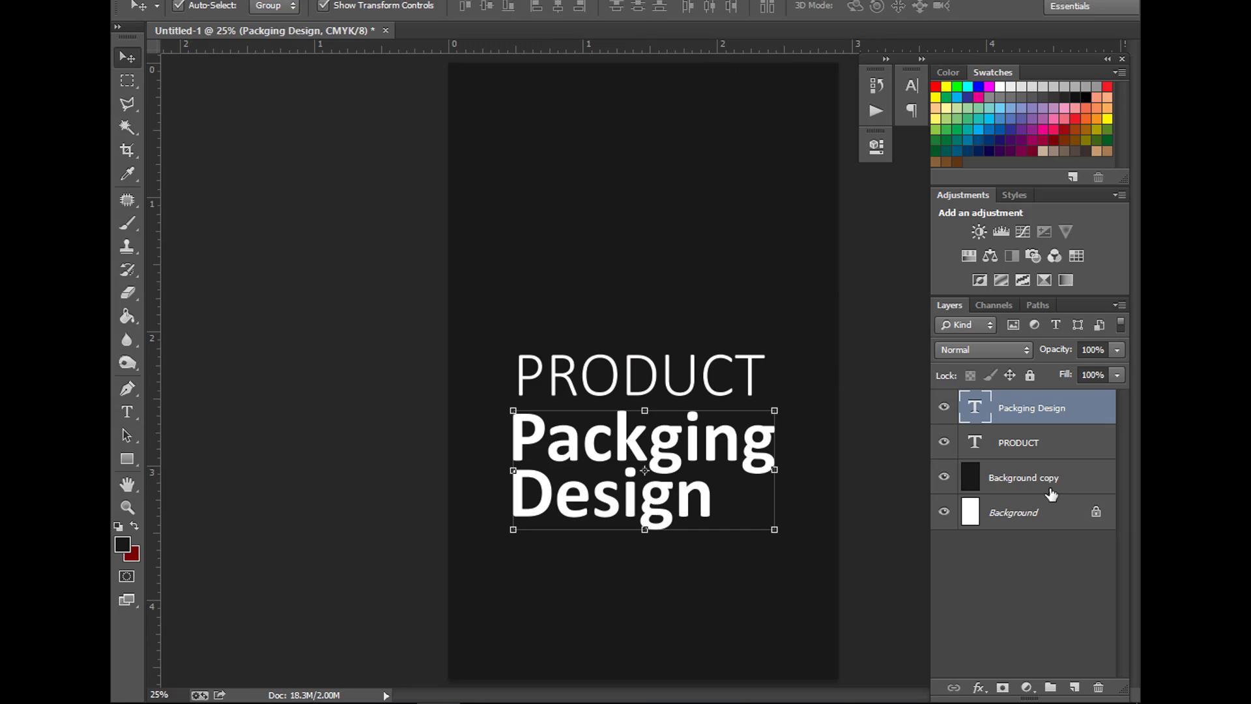
- Left-align PRODUCT with Packging Design and move the title block slightly up and right
left_click(1028, 441, "shift")
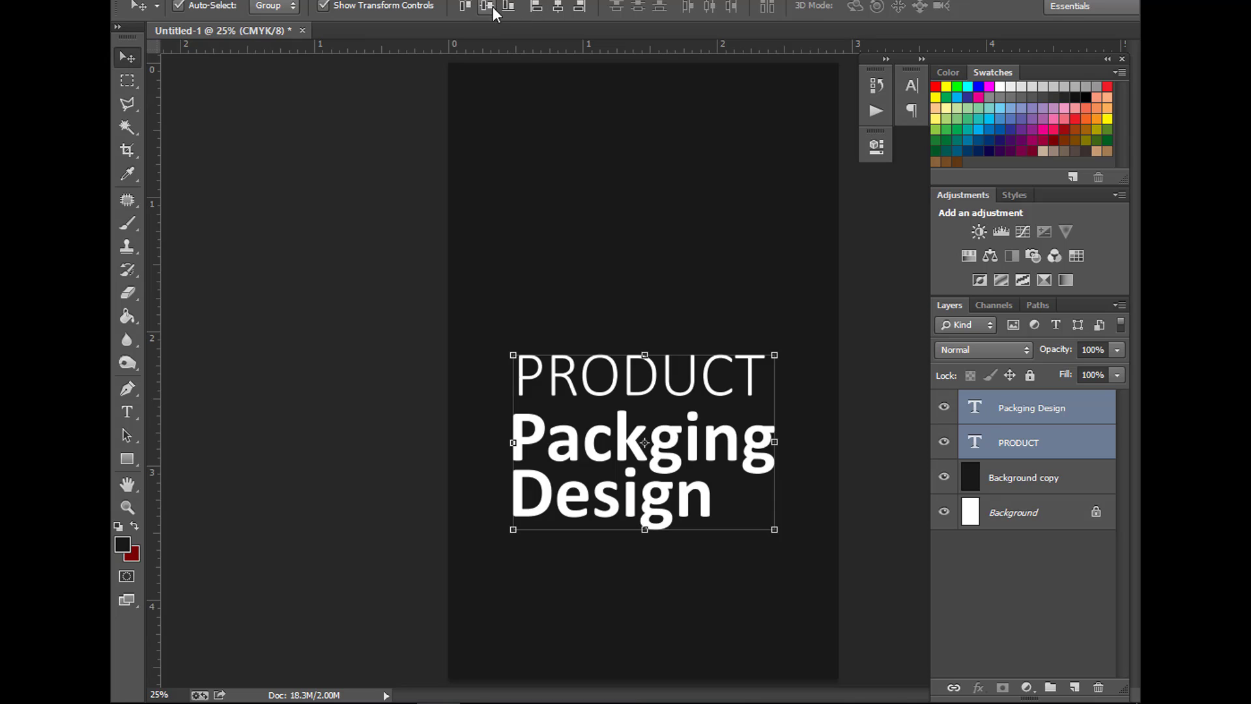
left_click(536, 7)
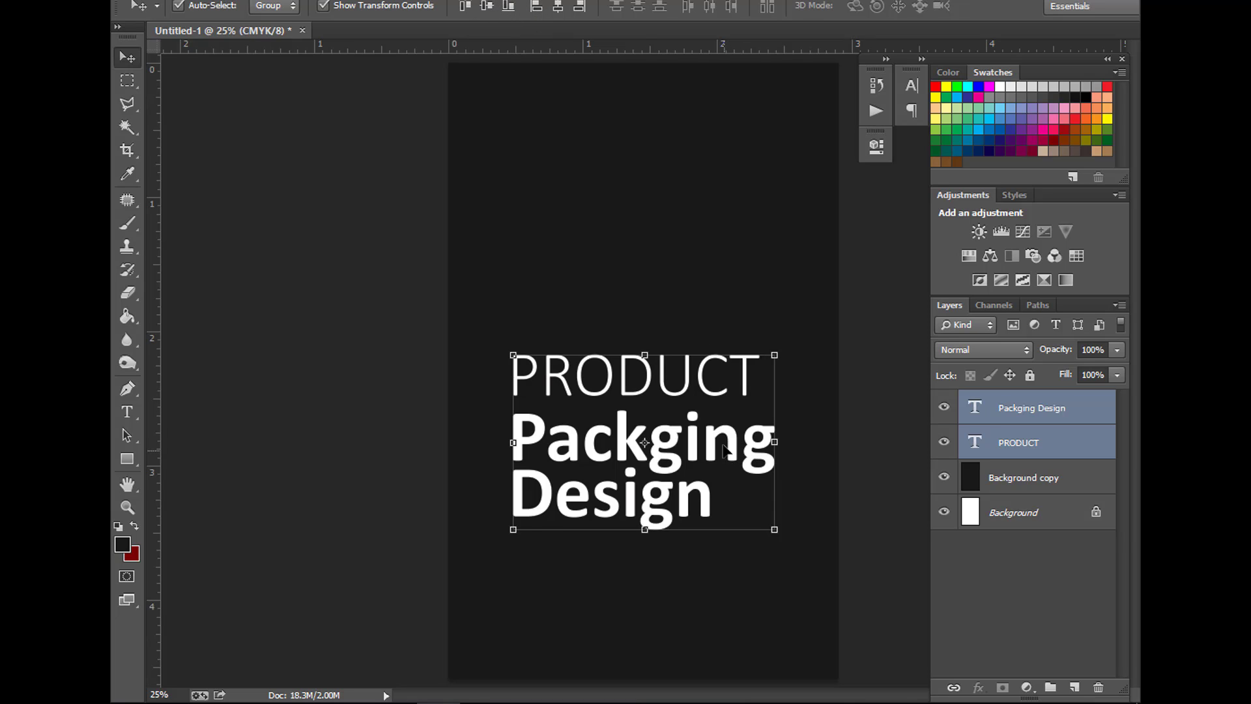
left_click_drag(723, 449, 729, 420)
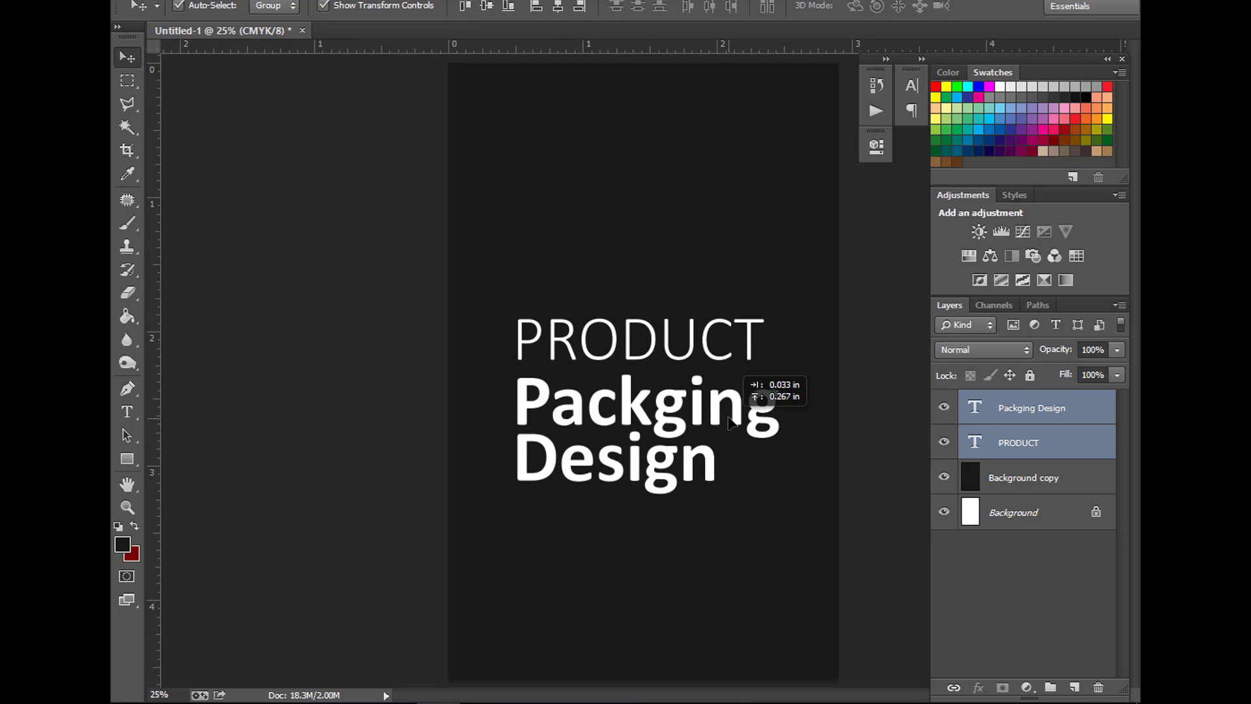
left_click_drag(730, 420, 733, 414)
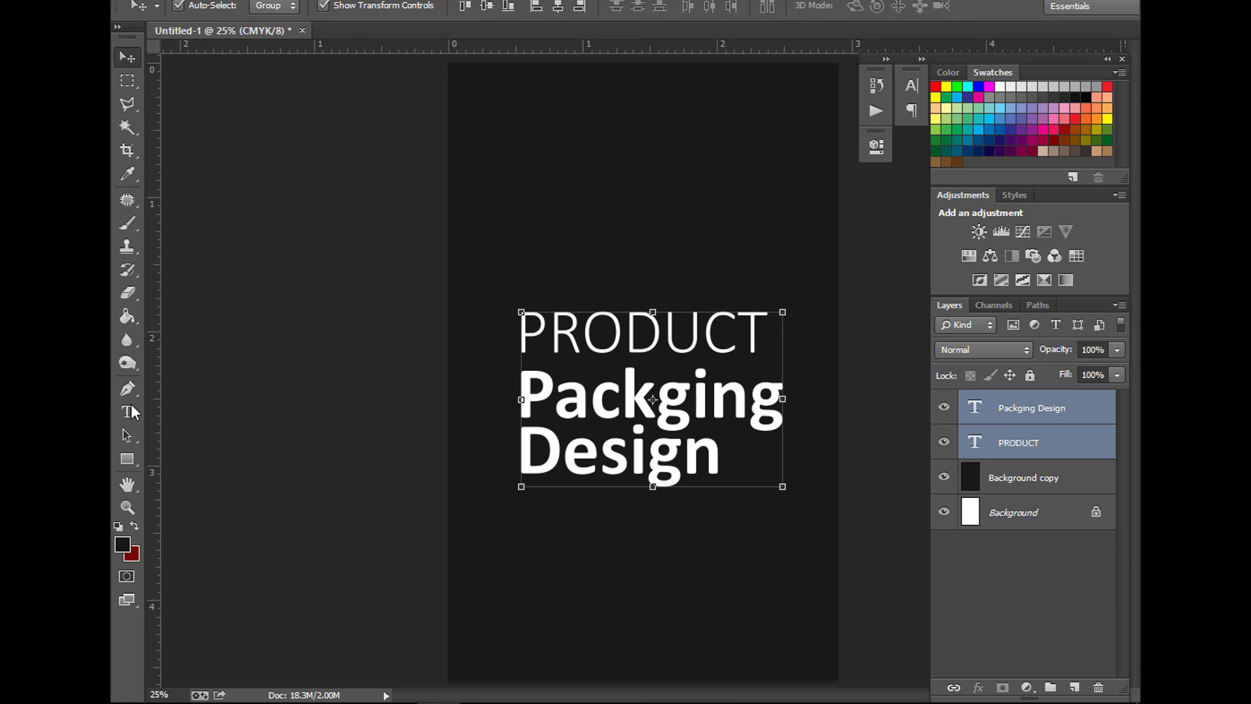
- Add a text layer reading '100% NATURAL' below the title
left_click(128, 413)
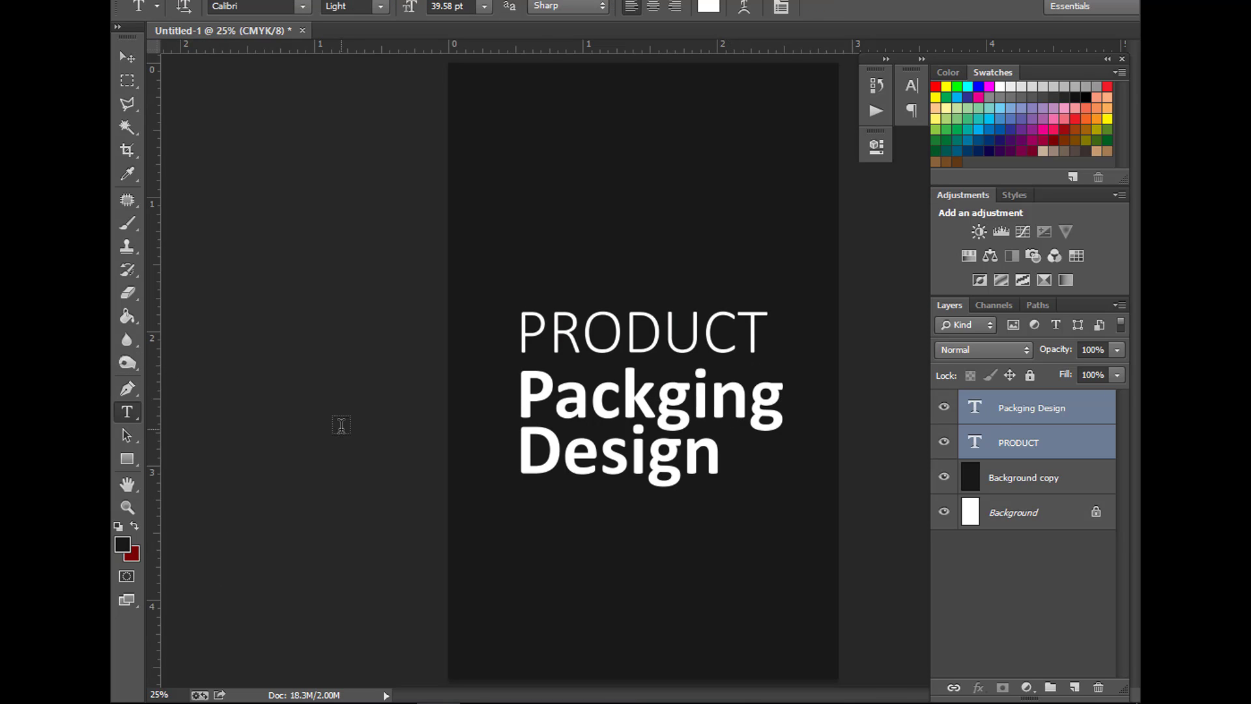
left_click(516, 590)
type("1")
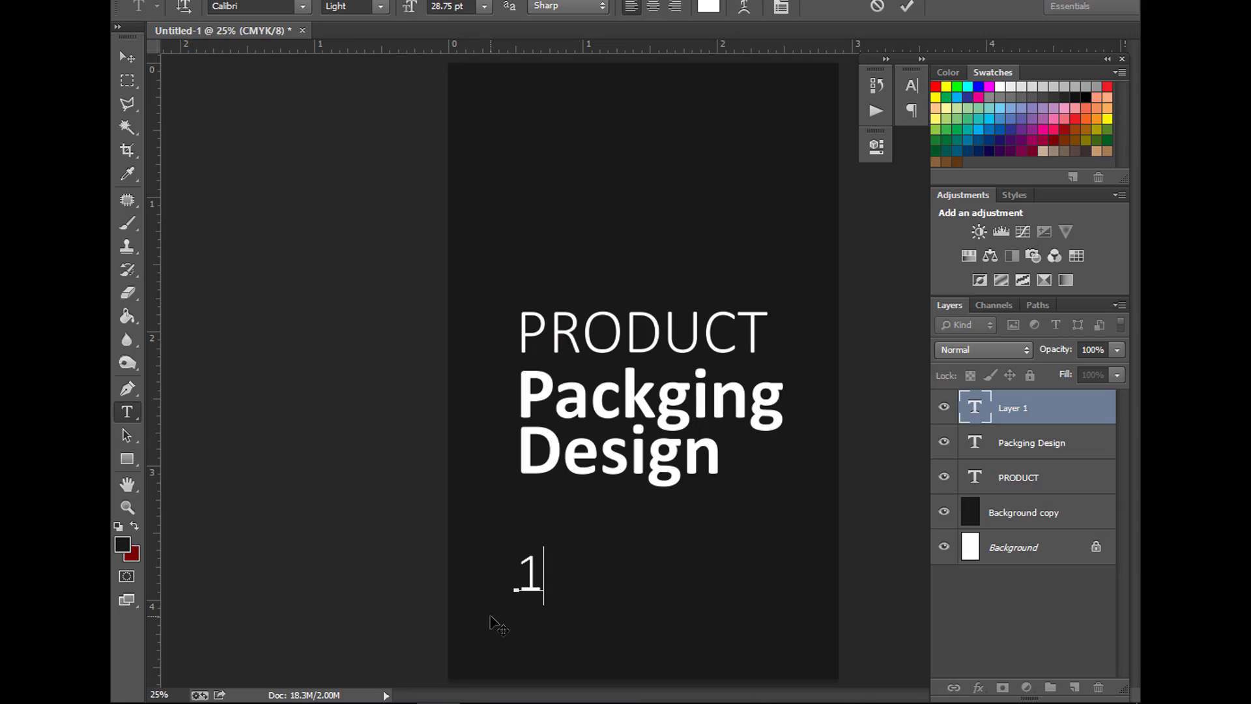
type("00%")
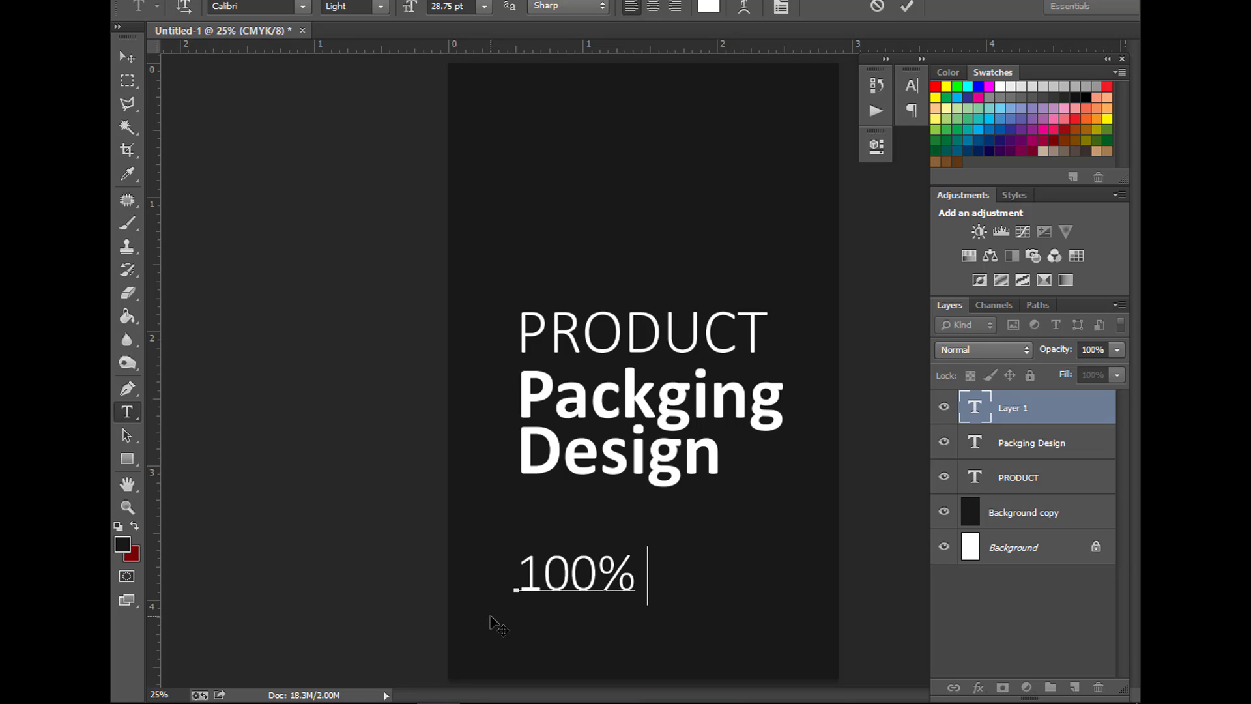
type(" Na")
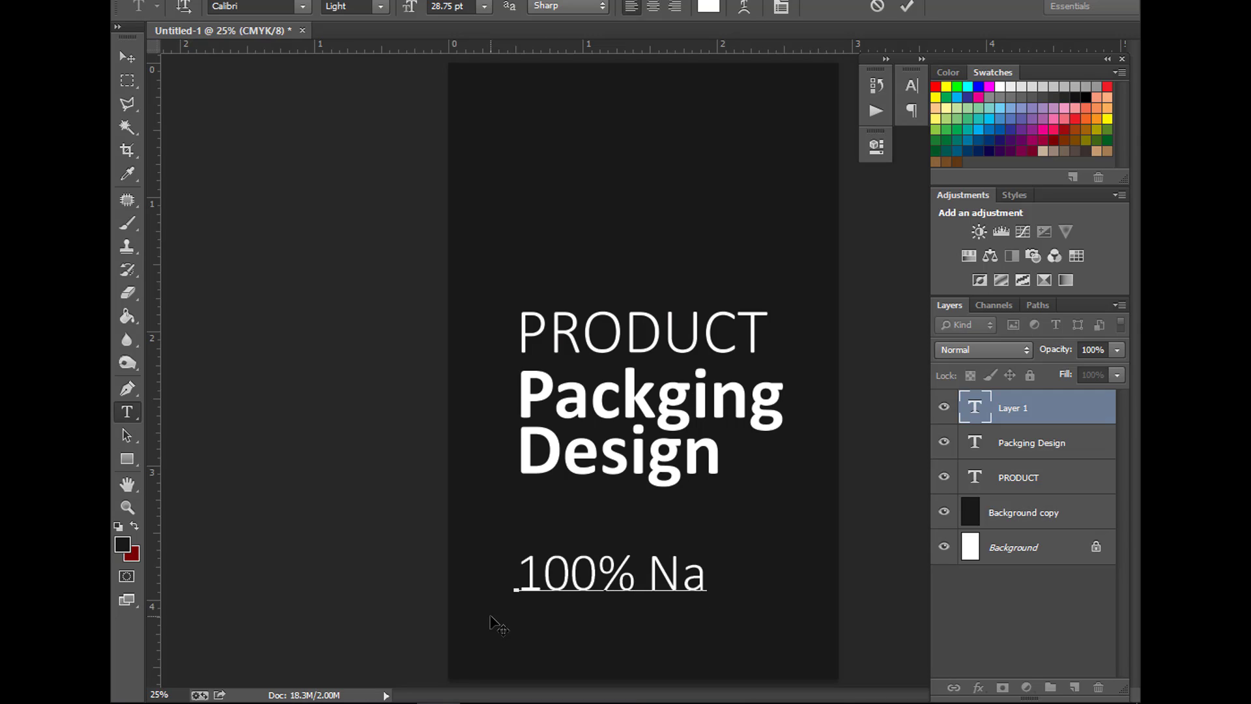
key("BackSpace")
type("ATU")
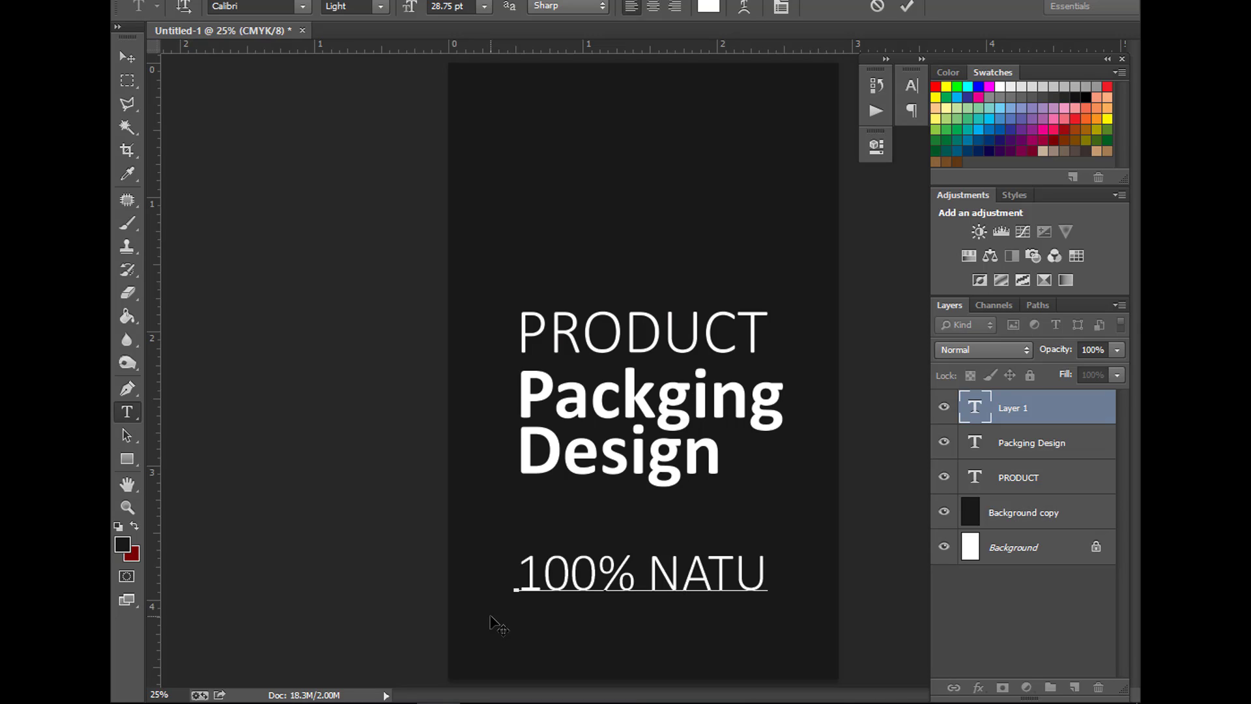
type("RAL")
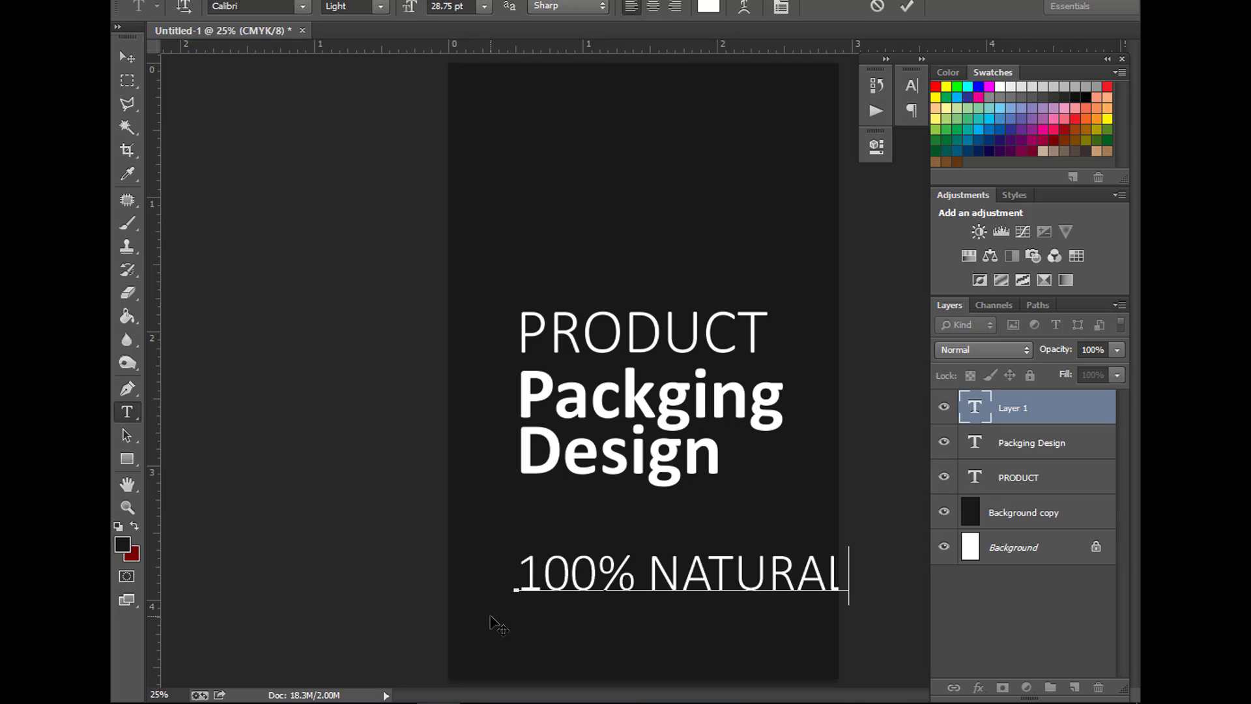
left_click(127, 57)
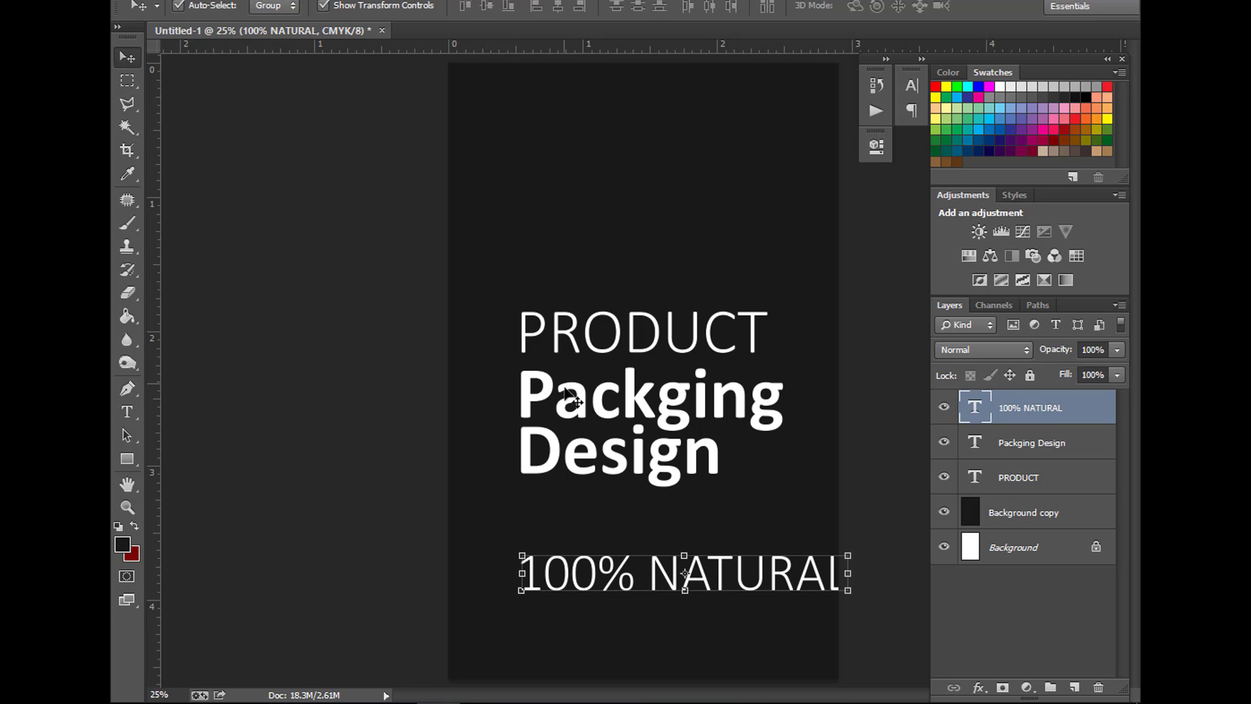
- Rotate it 90° counter-clockwise, place it left of PRODUCT, and scale it down slightly
key("ctrl+t")
right_click(762, 588)
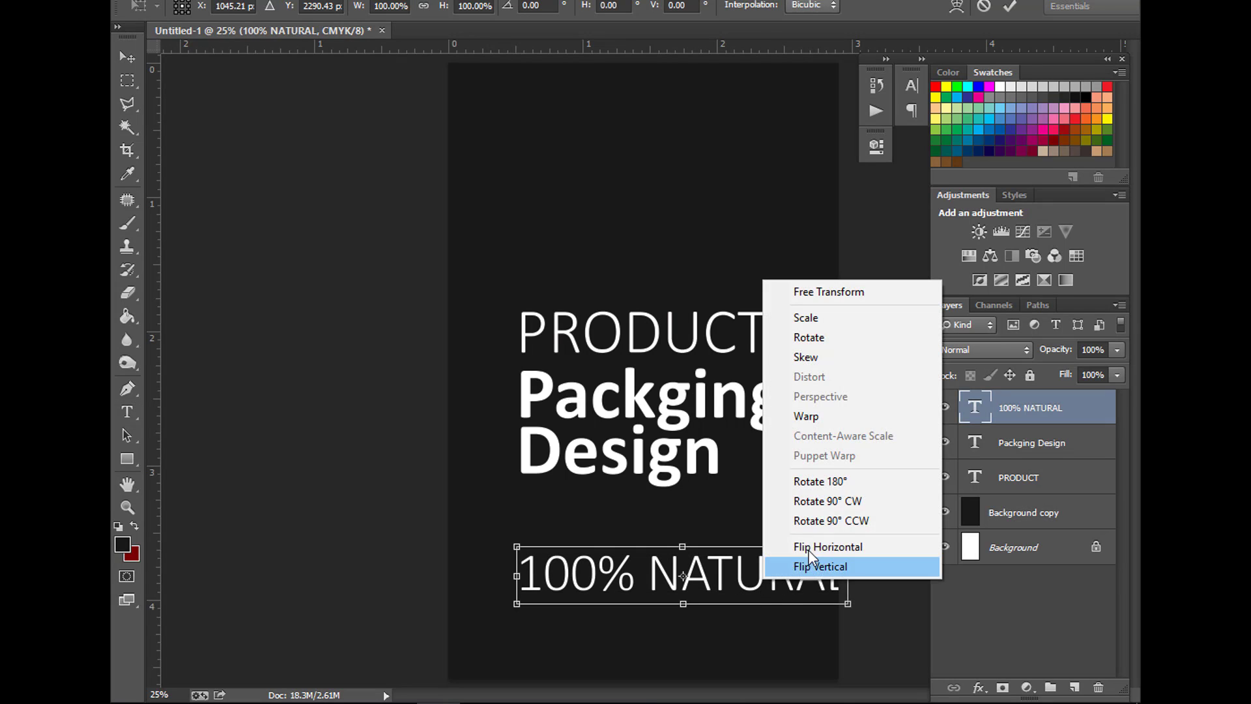
left_click(825, 520)
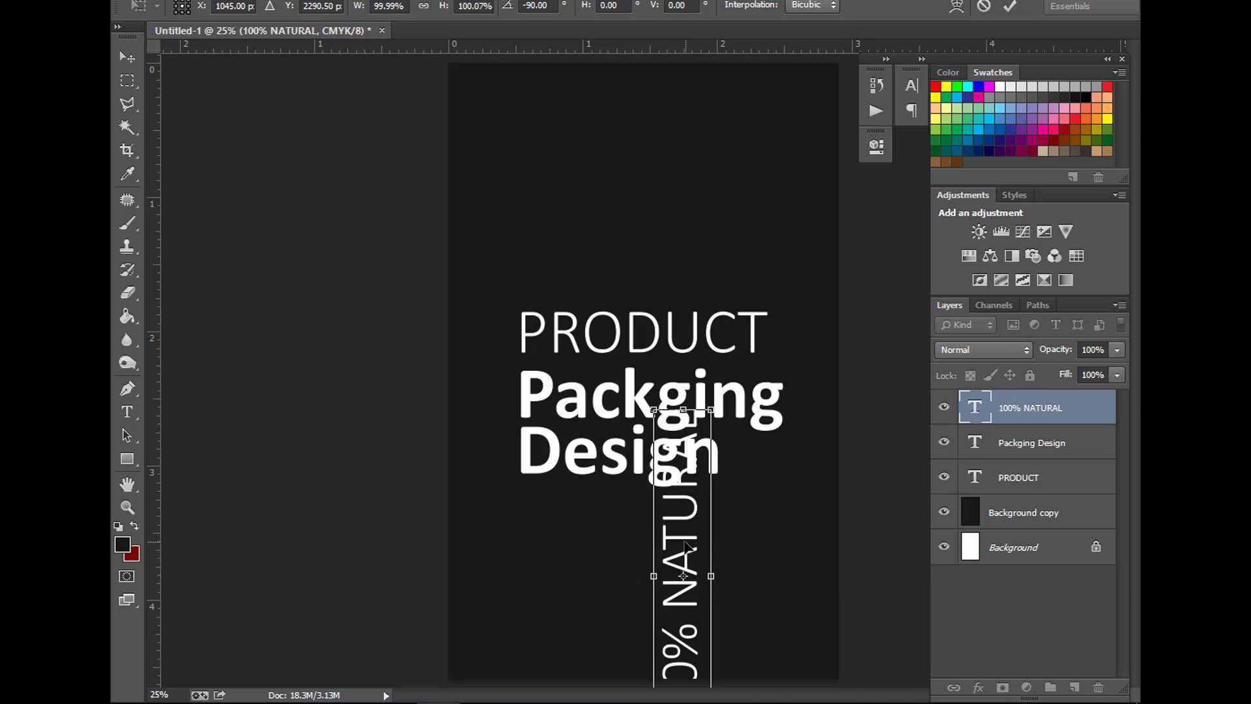
left_click_drag(685, 546, 488, 287)
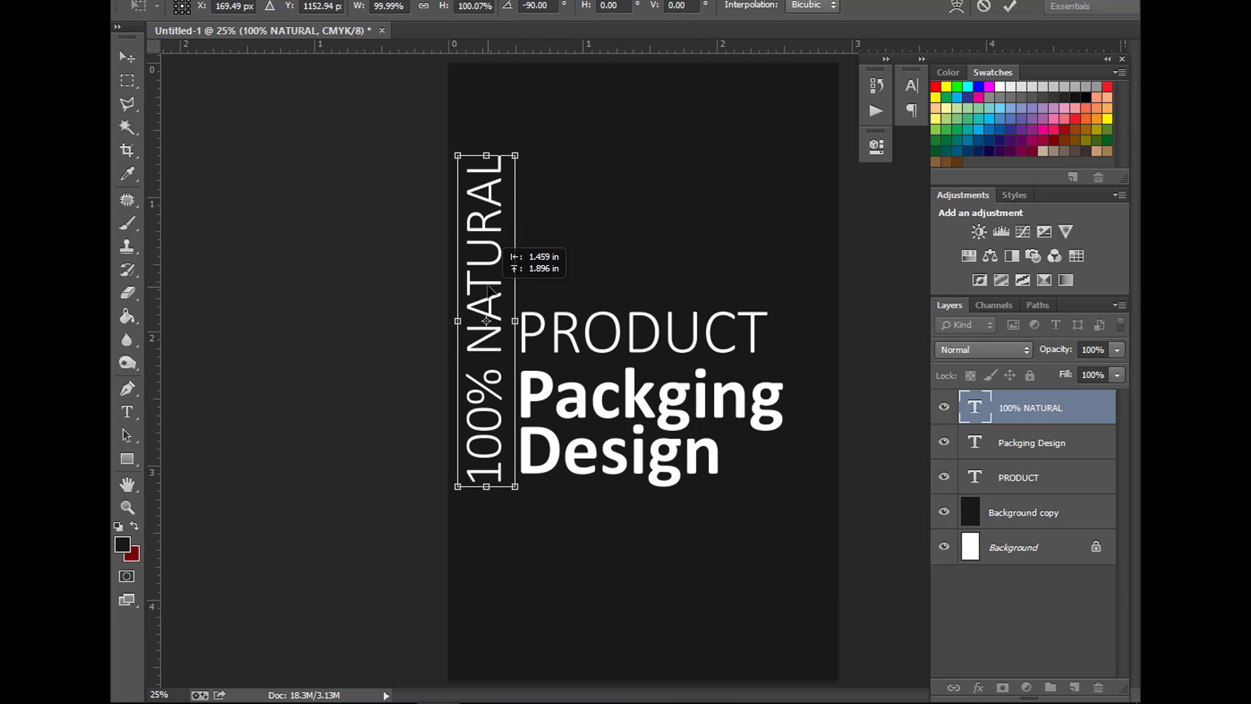
key("Return")
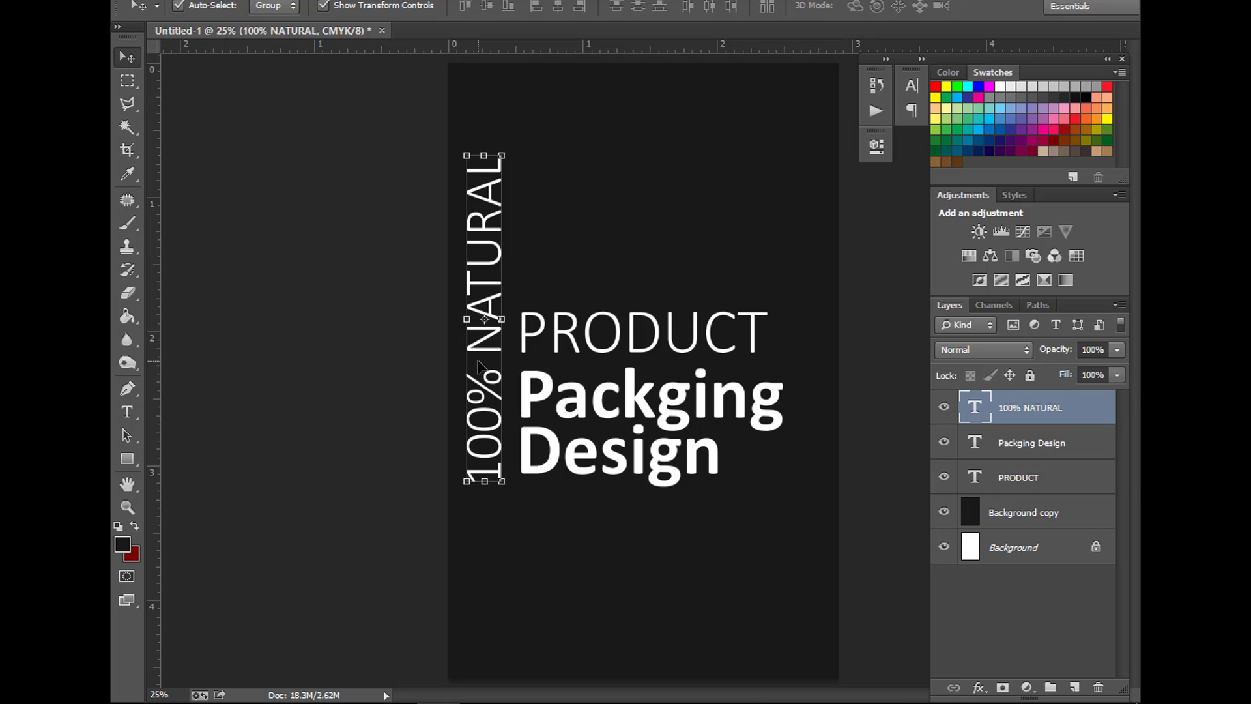
key("ctrl+t")
left_click_drag(520, 149, 509, 192)
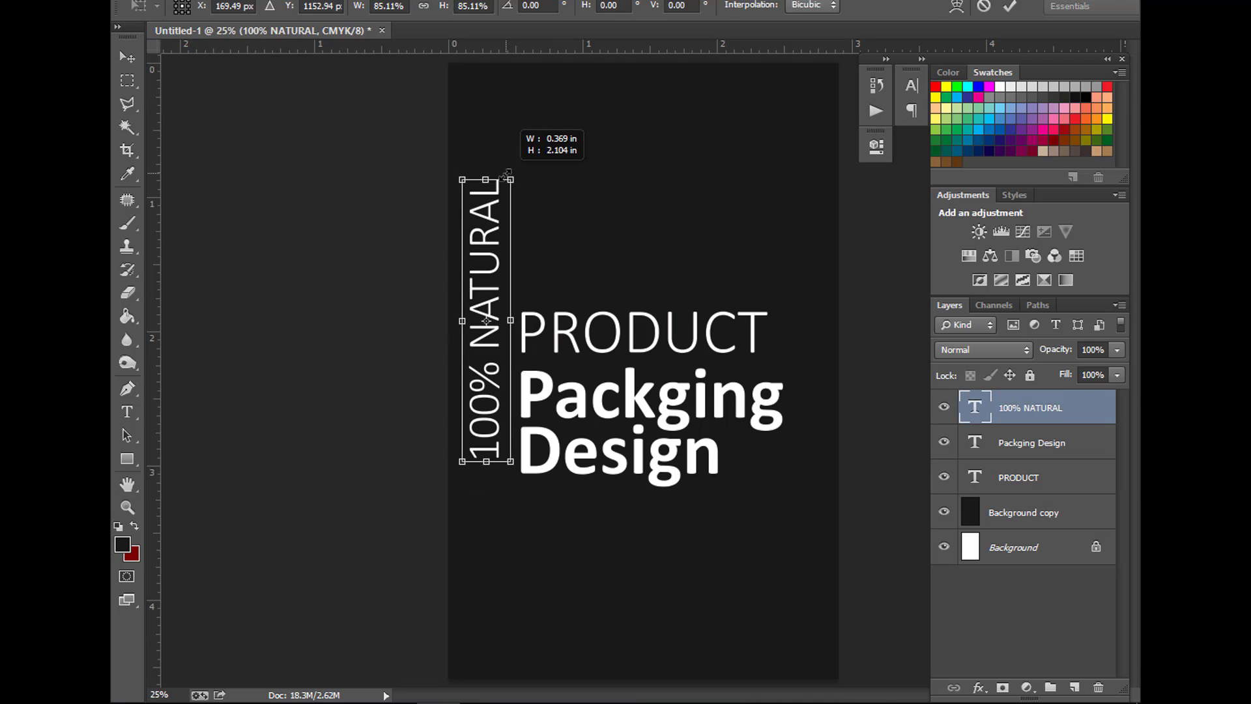
key("Return")
left_click_drag(493, 273, 492, 312)
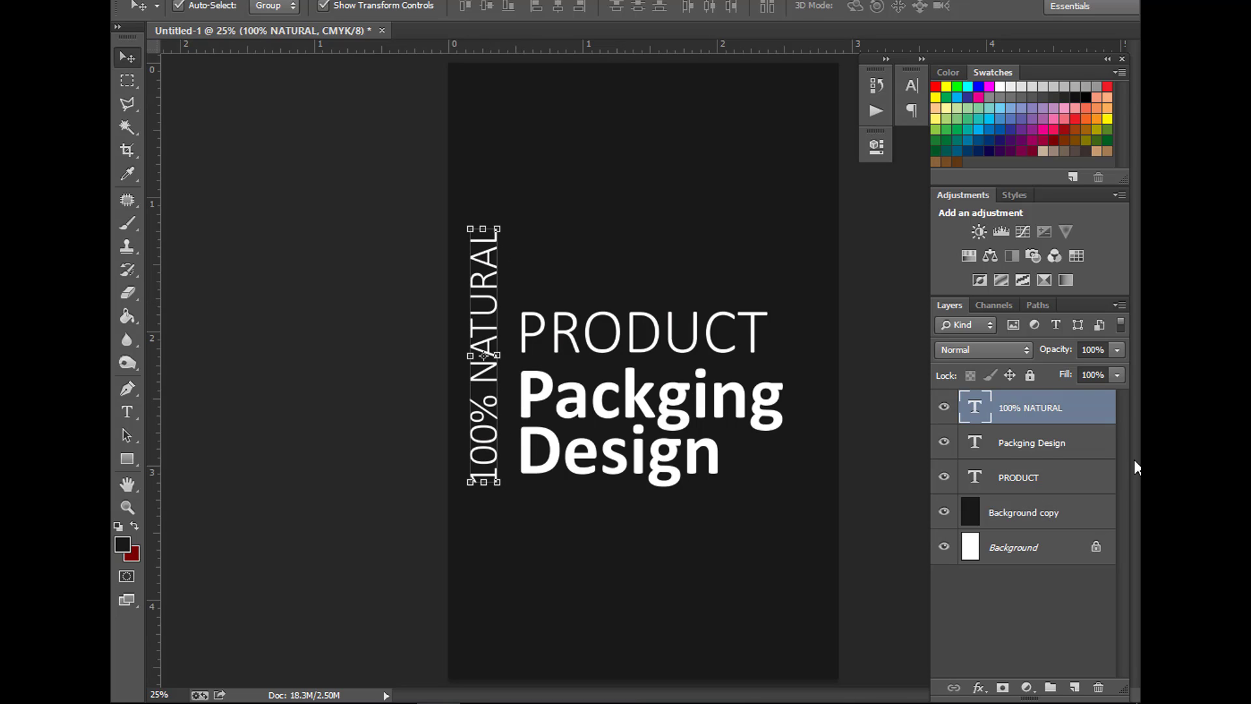
- Move all three texts right and down, then bottom-align 100% NATURAL with Packging Design
left_click(1029, 479, "shift")
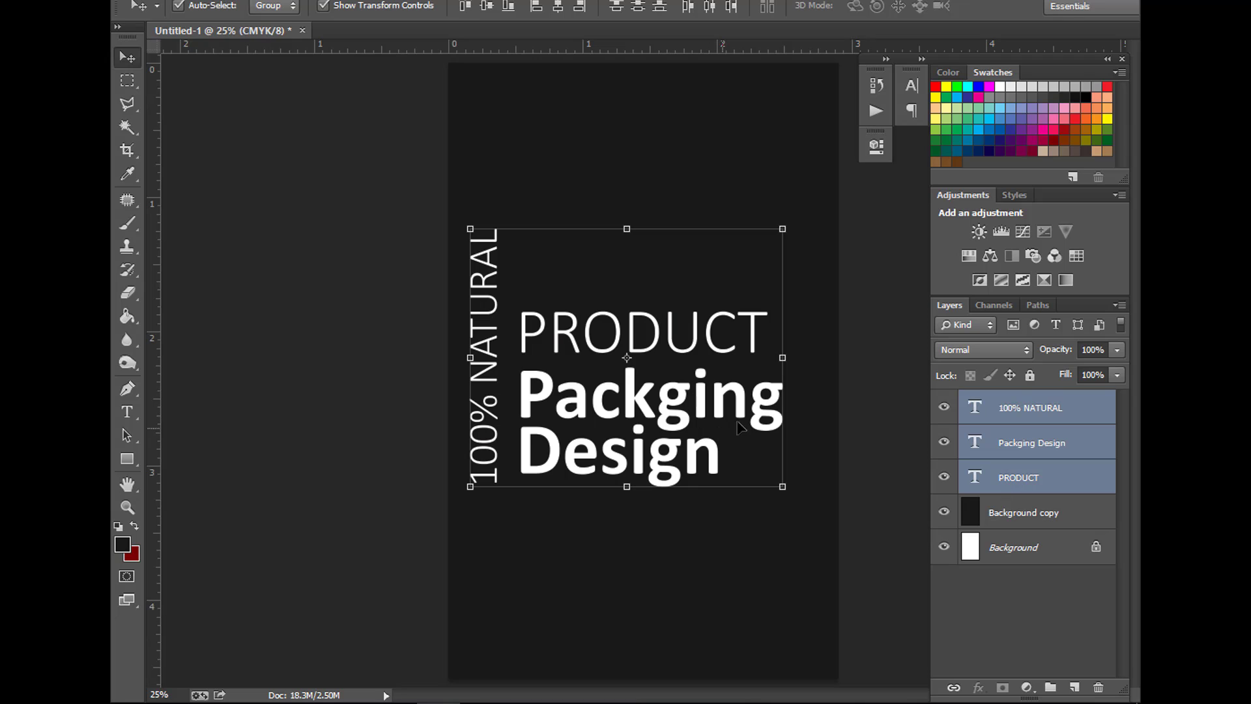
left_click_drag(739, 427, 765, 474)
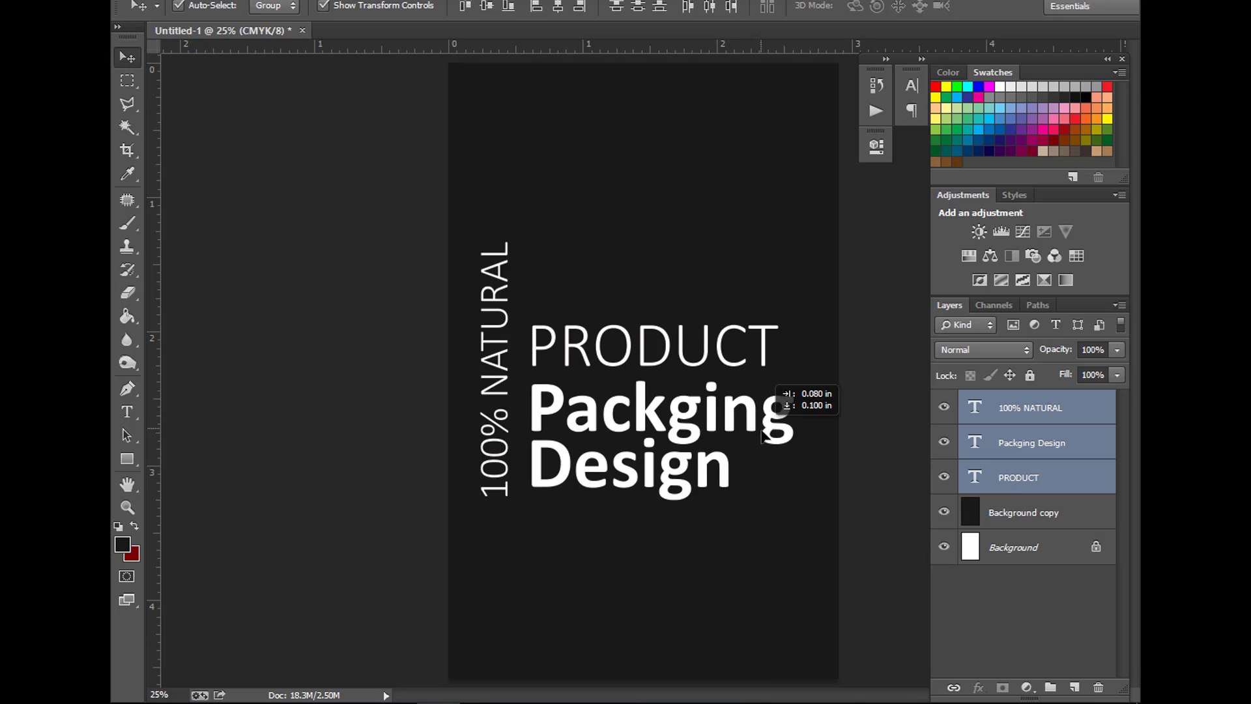
left_click(1028, 480)
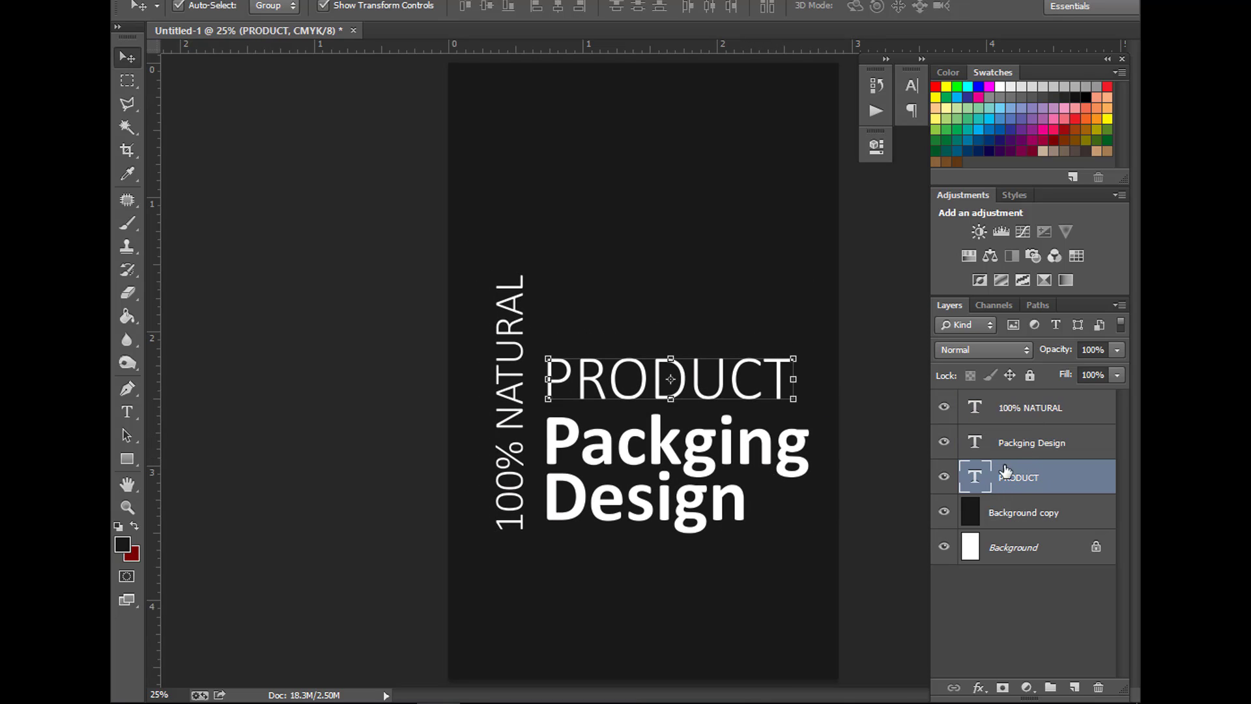
left_click(1029, 450)
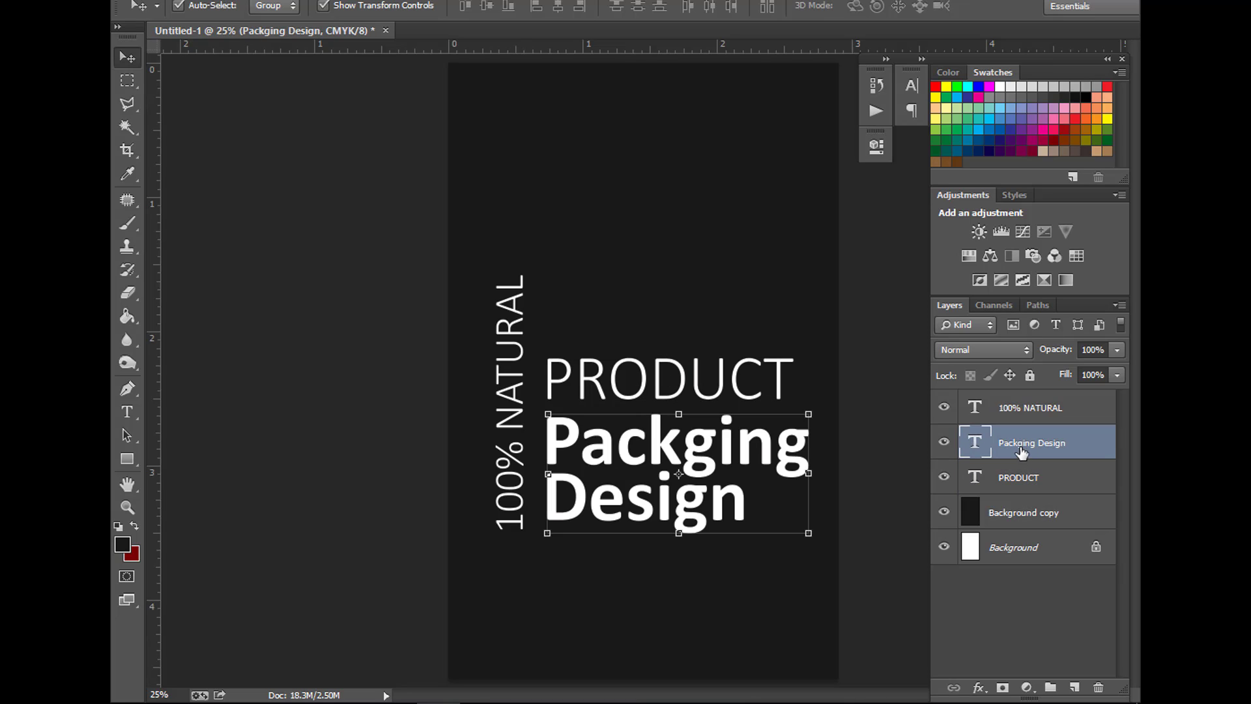
left_click(1012, 409, "shift")
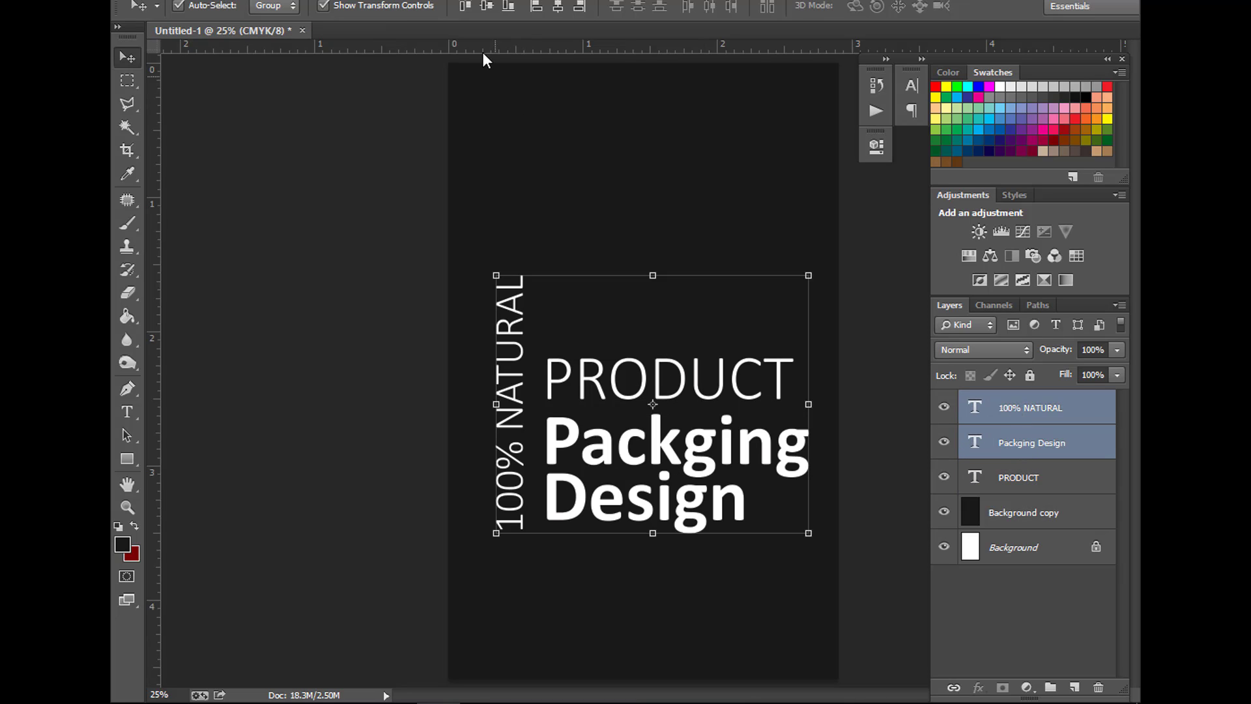
left_click(508, 6)
left_click(364, 210)
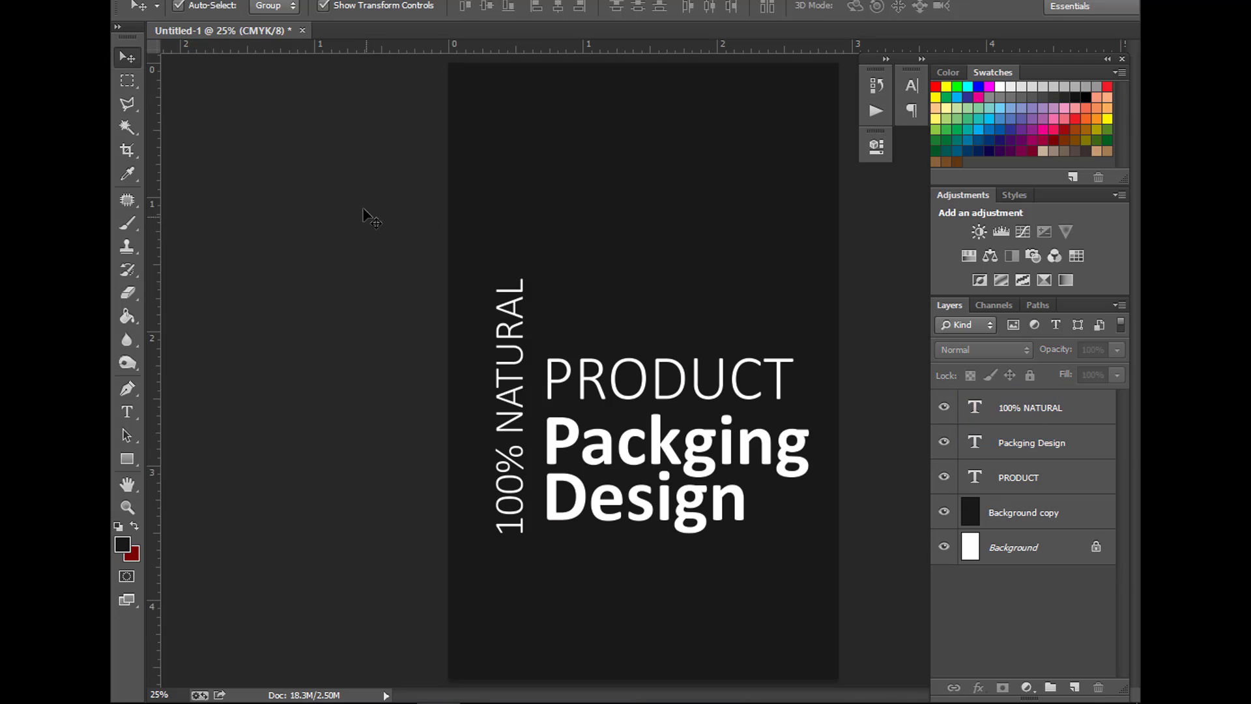
- Group the three text layers into Group 1 and nudge it up and left
left_click(1020, 421)
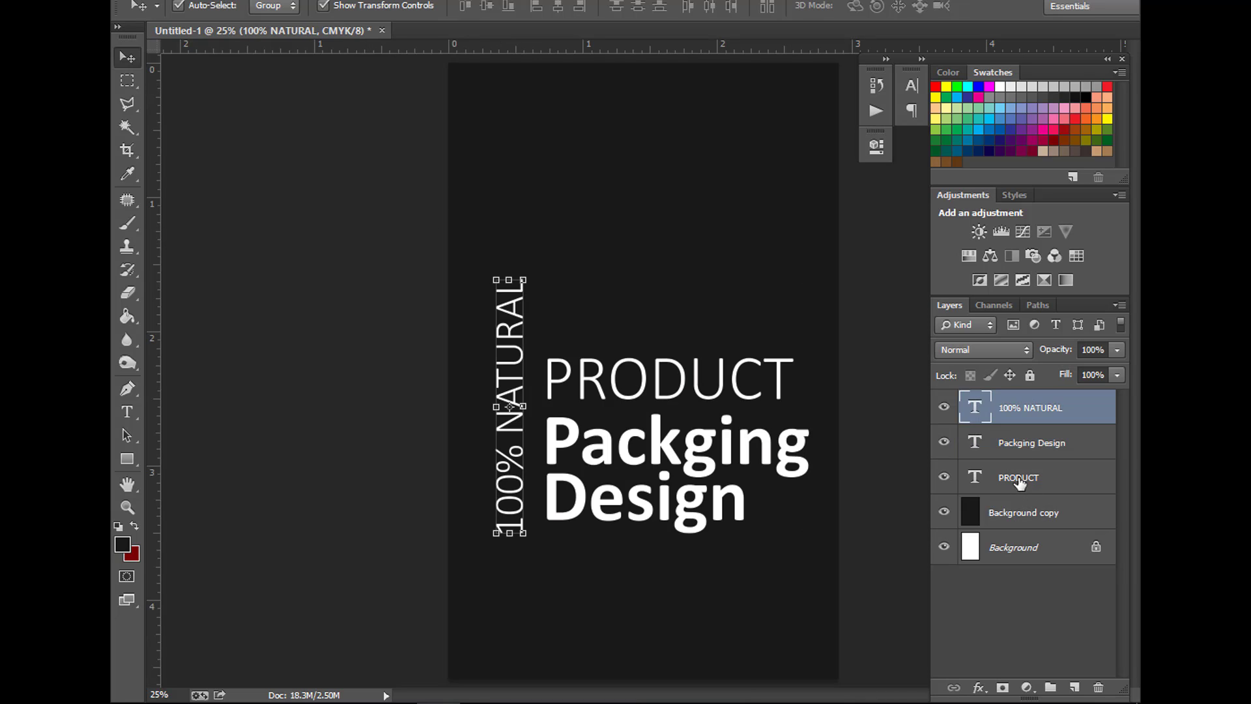
left_click(1014, 479, "shift")
left_click_drag(1057, 494, 1051, 688)
left_click_drag(744, 454, 731, 415)
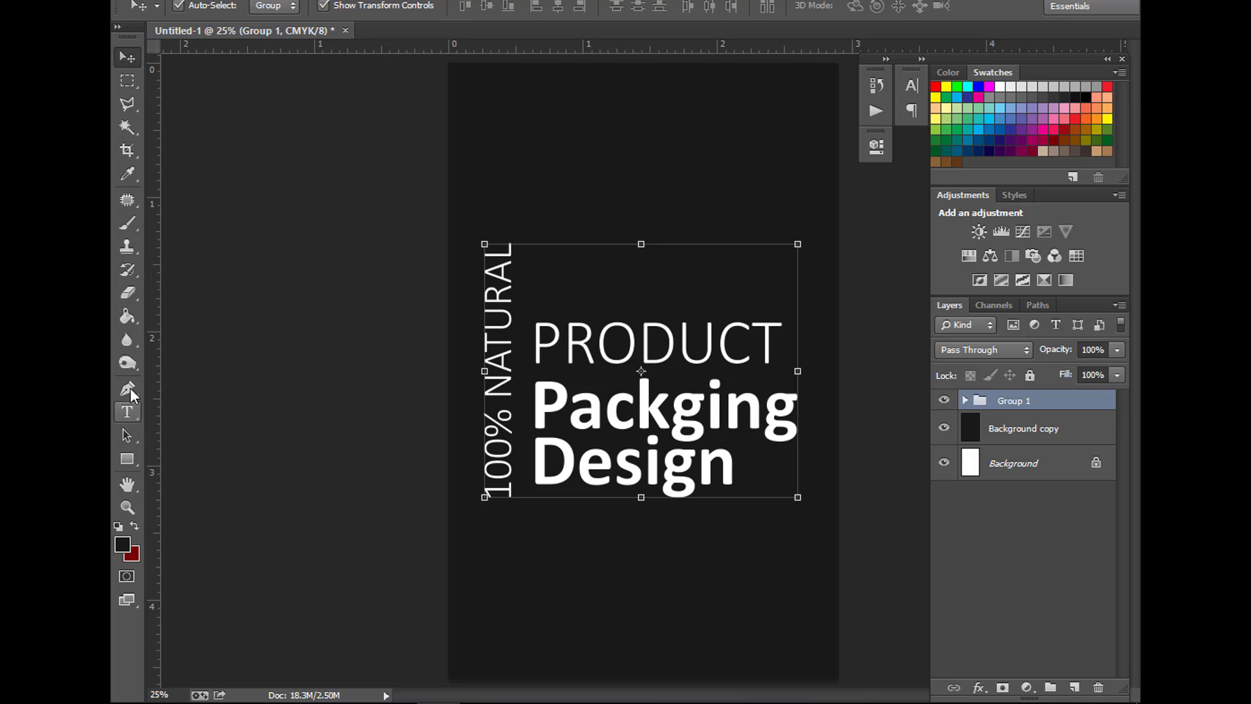
- Draw a horizontal line across the page below the title and nudge it up
left_click(128, 459)
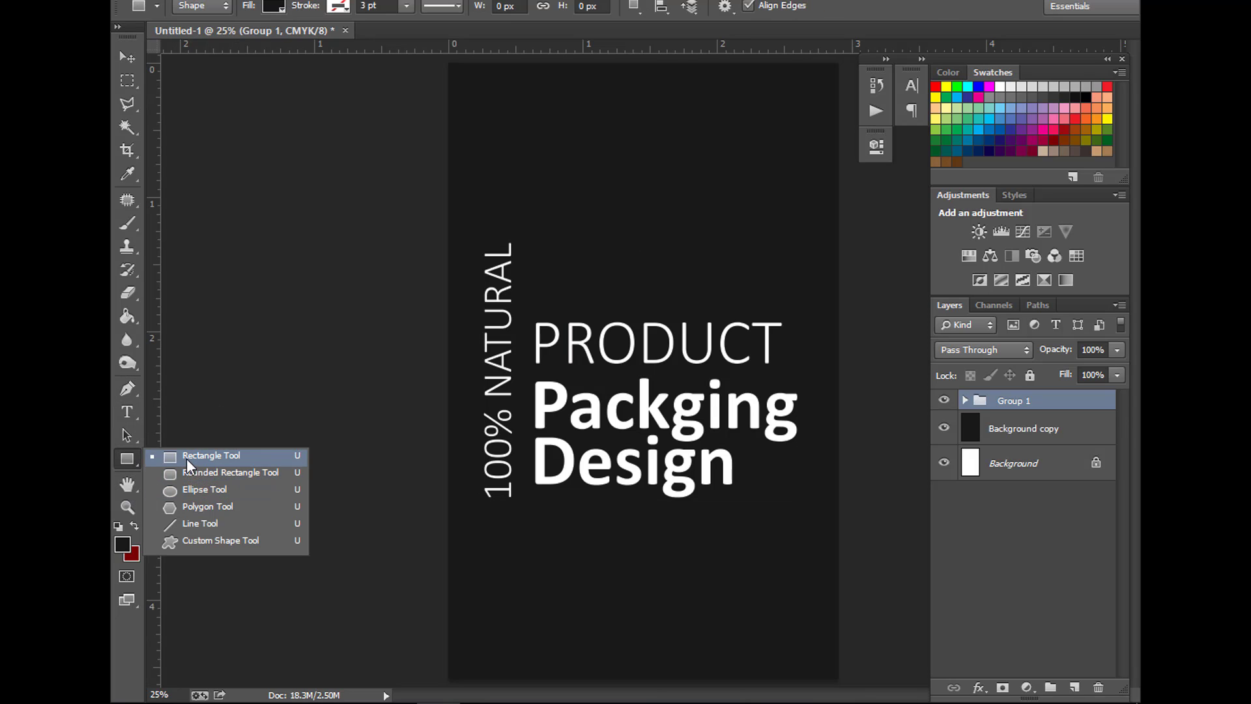
left_click(186, 459)
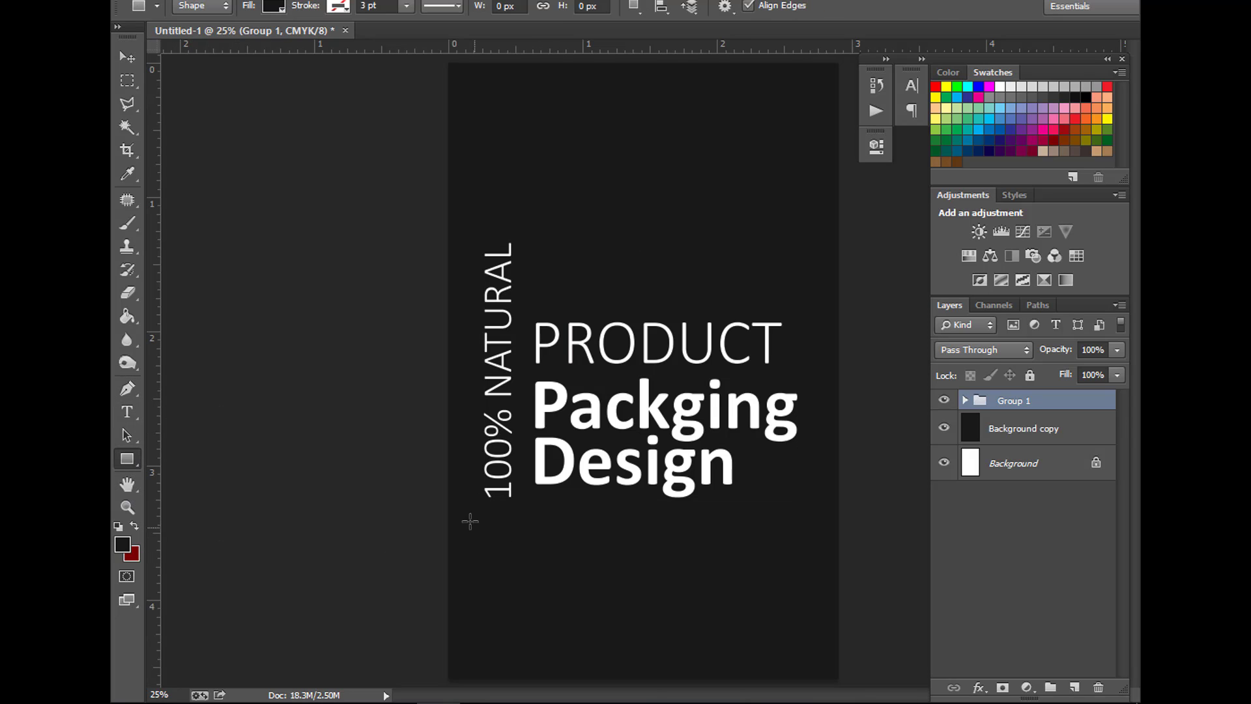
right_click(136, 463)
left_click(181, 526)
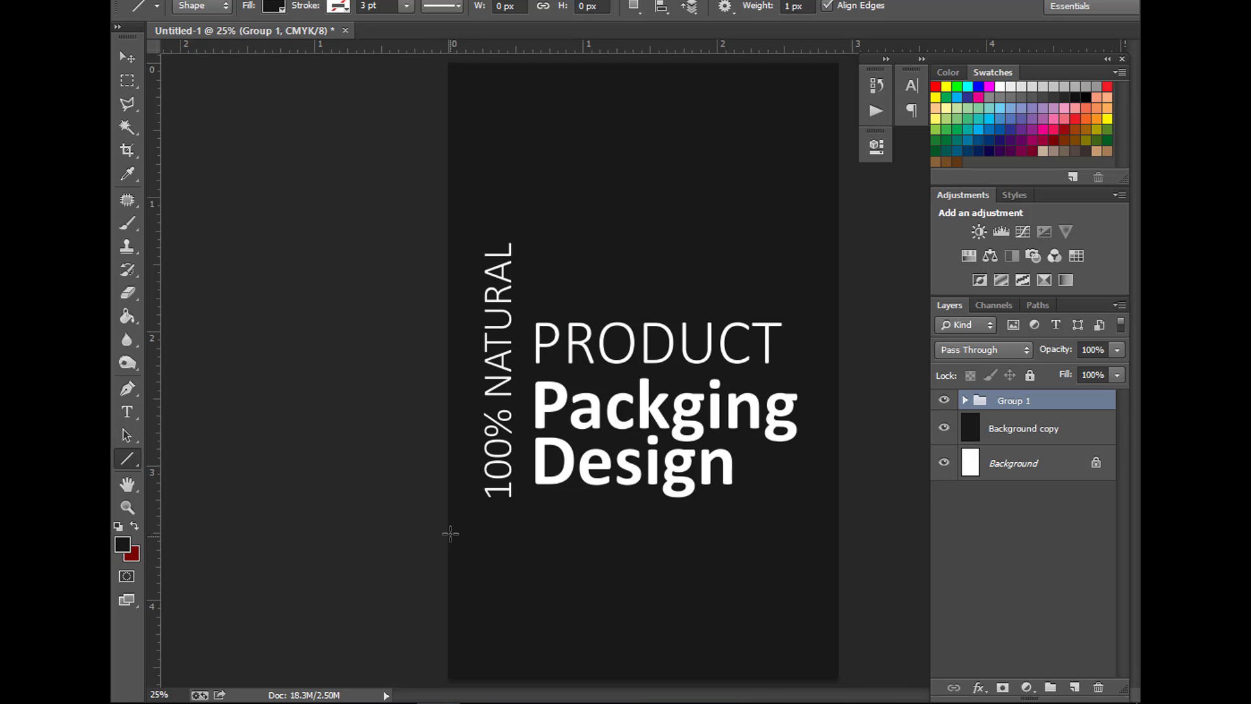
left_click_drag(450, 531, 841, 532)
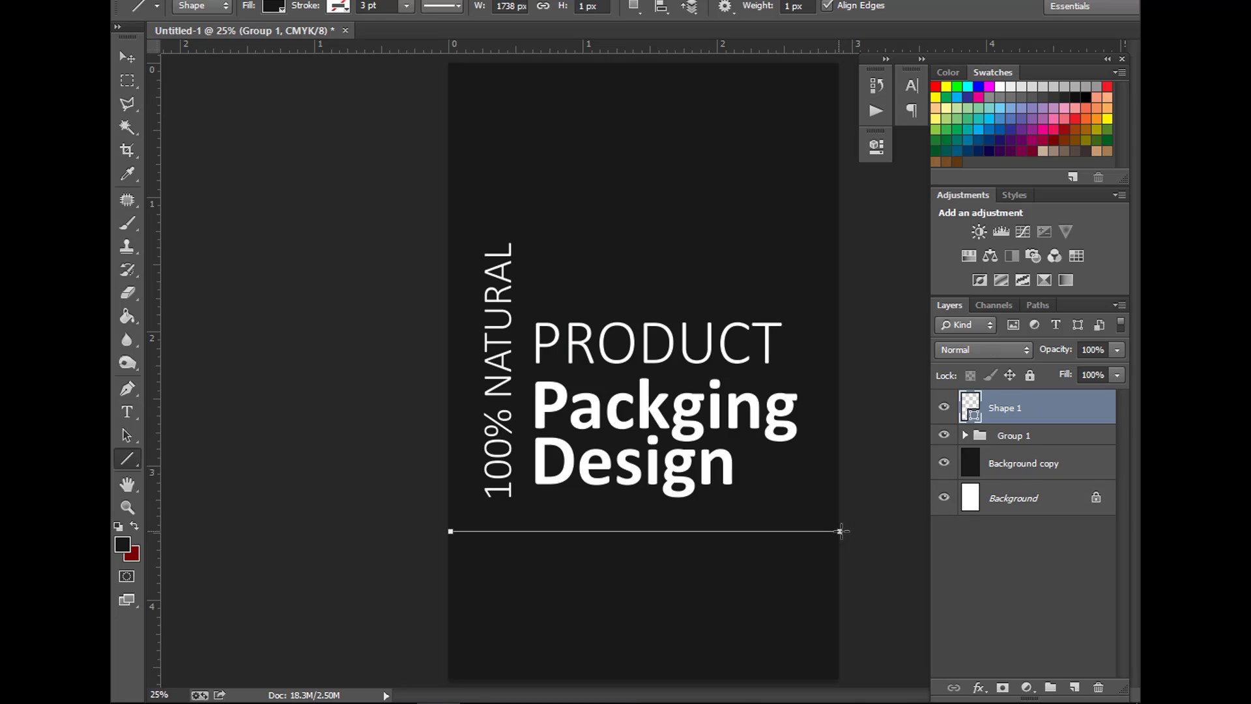
left_click(127, 57)
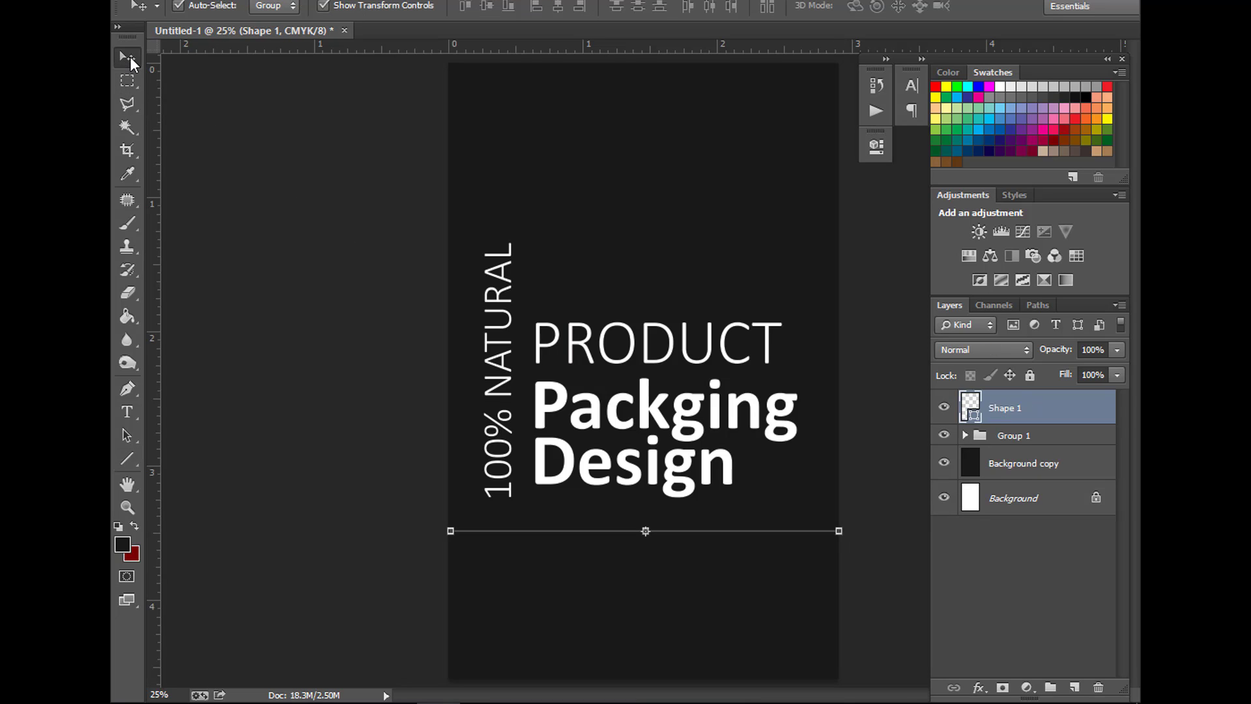
key("shift+Up")
key("shift+Up")
key("shift+Up")
key("shift+Up")
key("shift+Up")
key("shift+Up")
key("shift+Up")
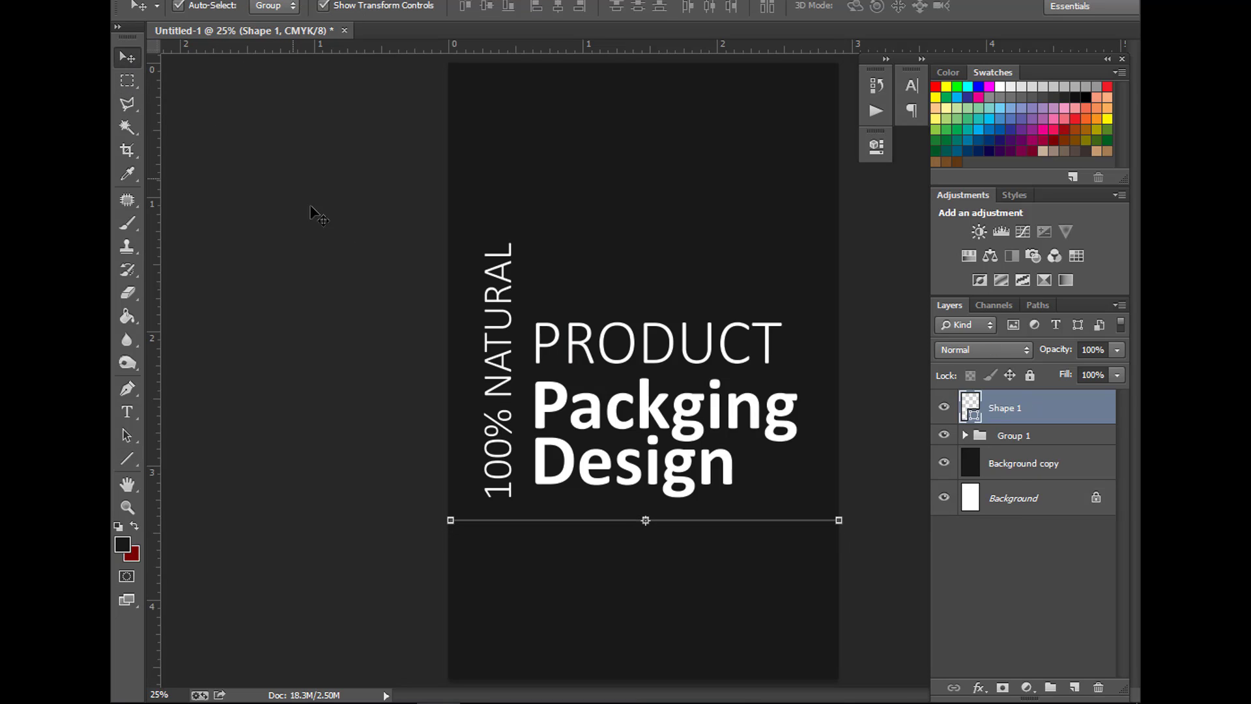
- Recolour the line shape to light pink #e8d5d7
left_click(877, 147)
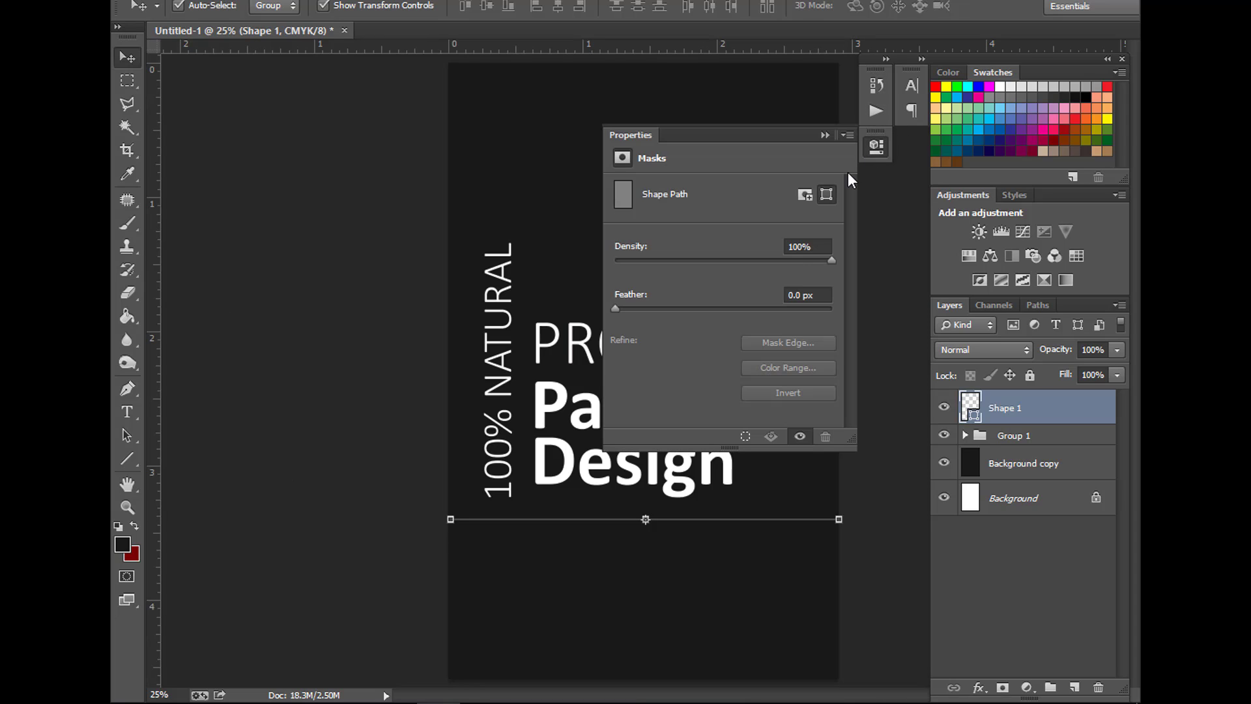
double_click(975, 418)
left_click_drag(284, 461, 239, 427)
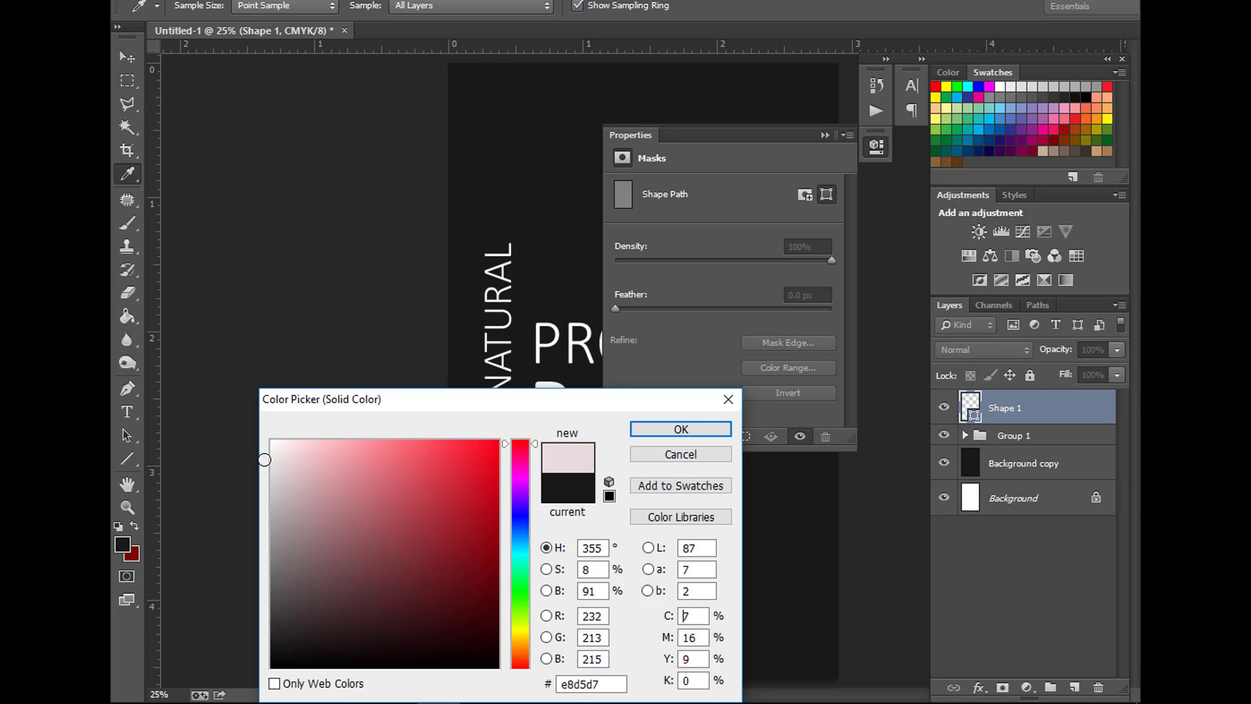
key("Return")
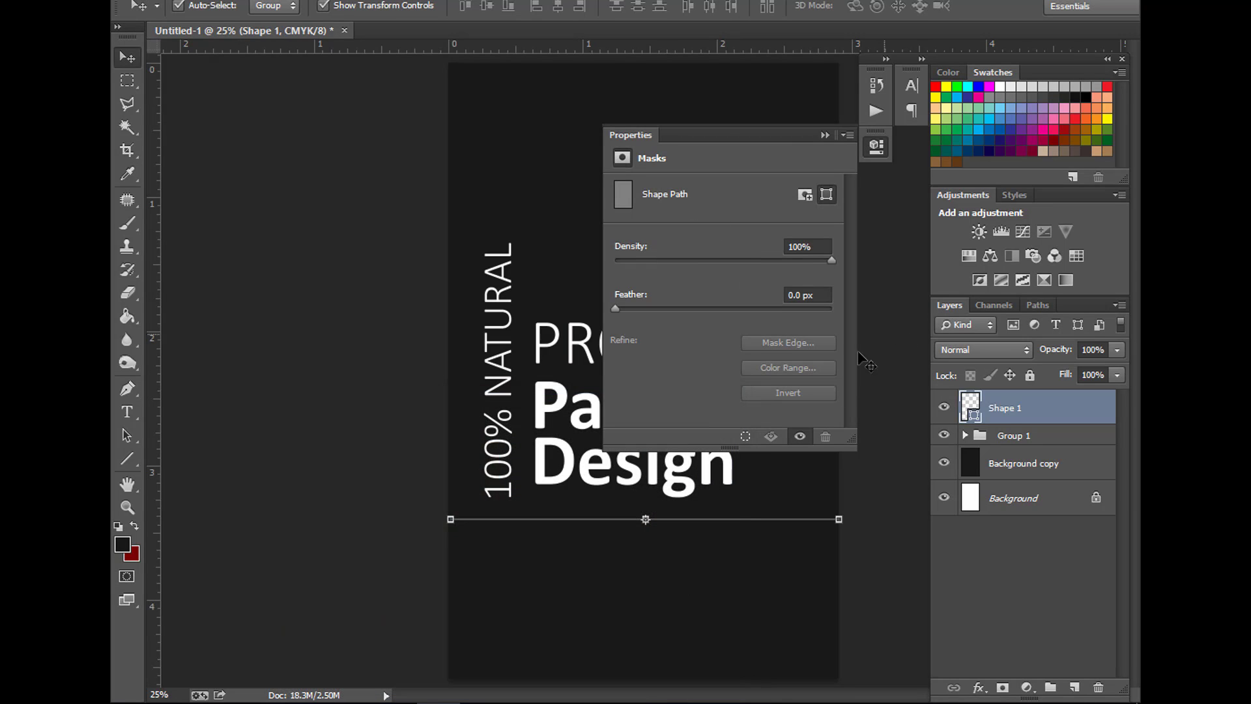
left_click(906, 443)
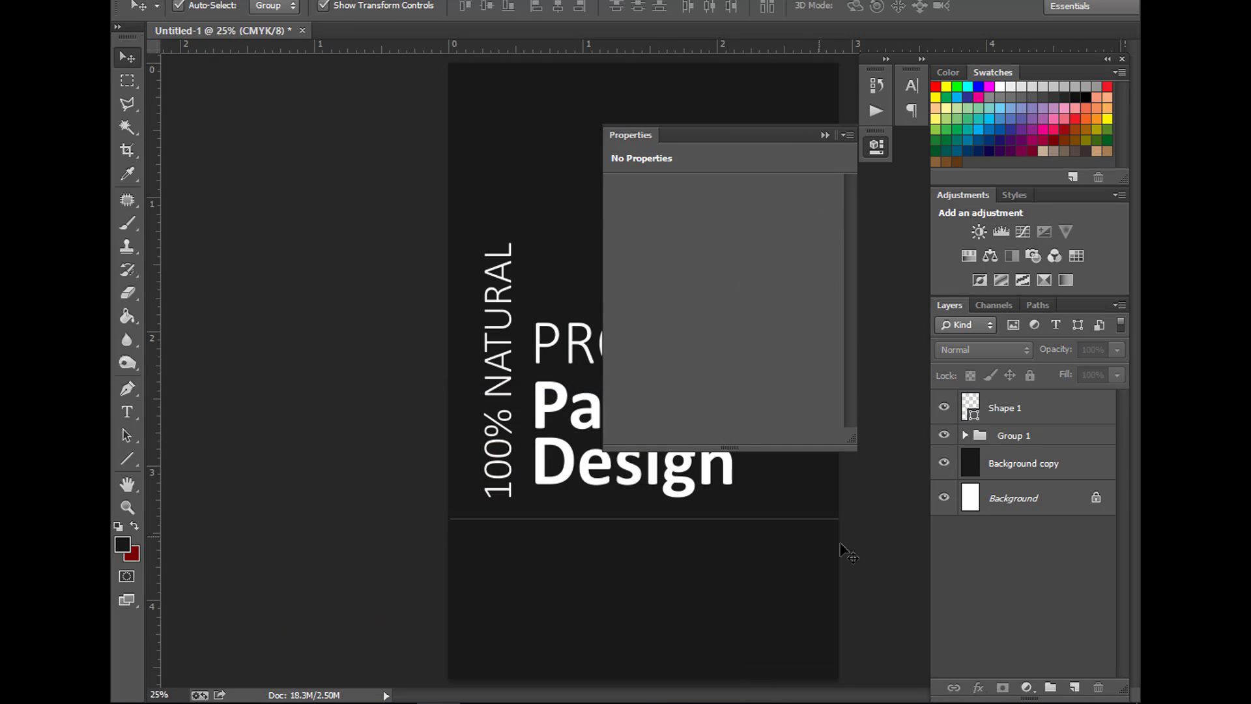
left_click(825, 135)
- Paste the lorem ipsum body text into a text box below the divider line
left_click(707, 531, "ctrl+space")
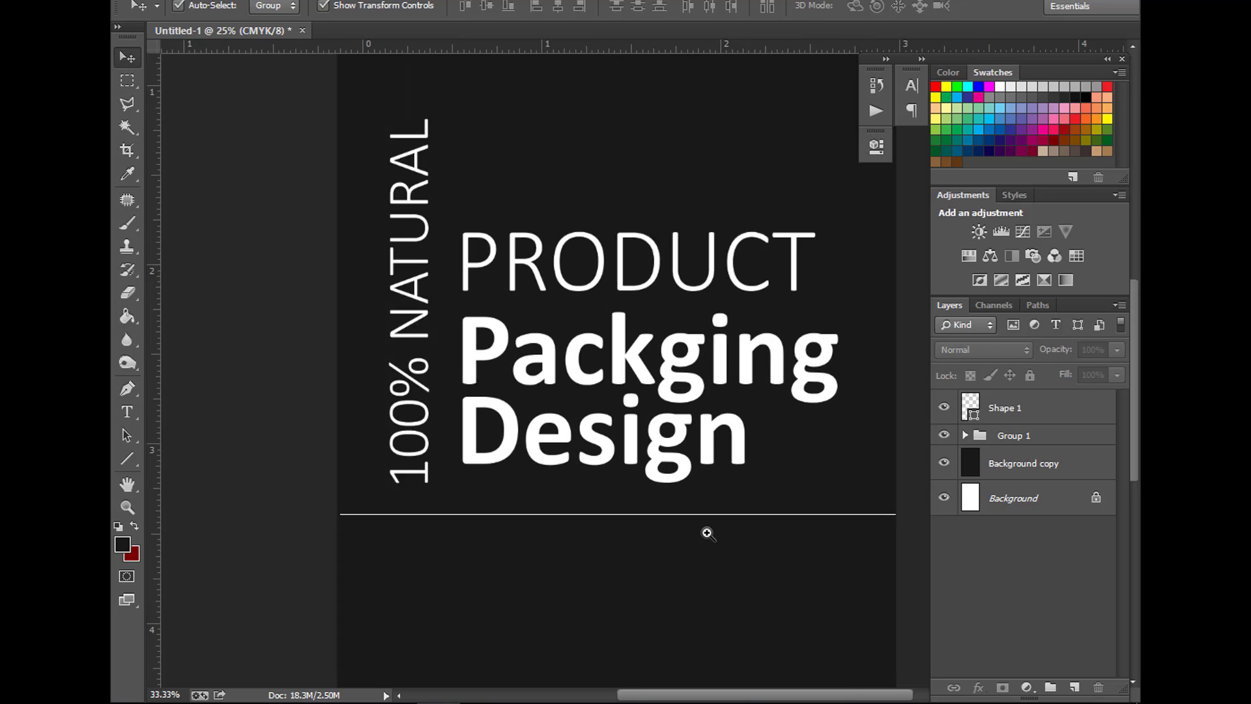
left_click_drag(658, 574, 643, 390)
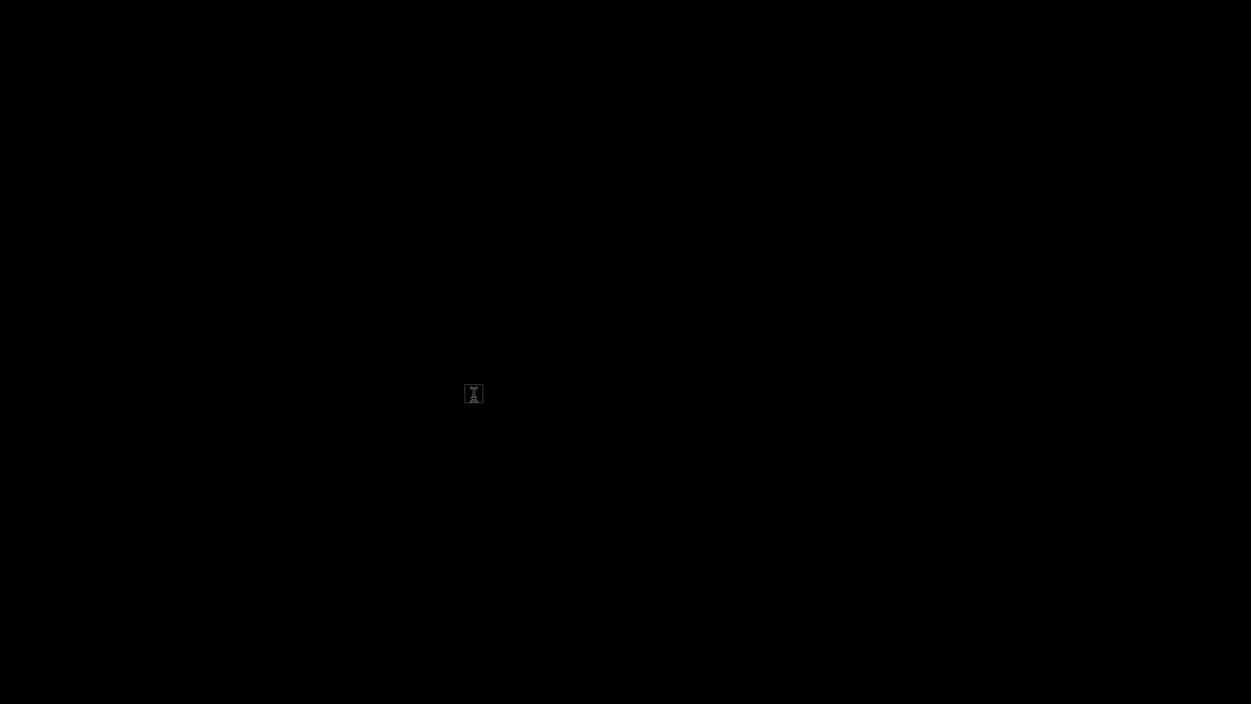
key("t")
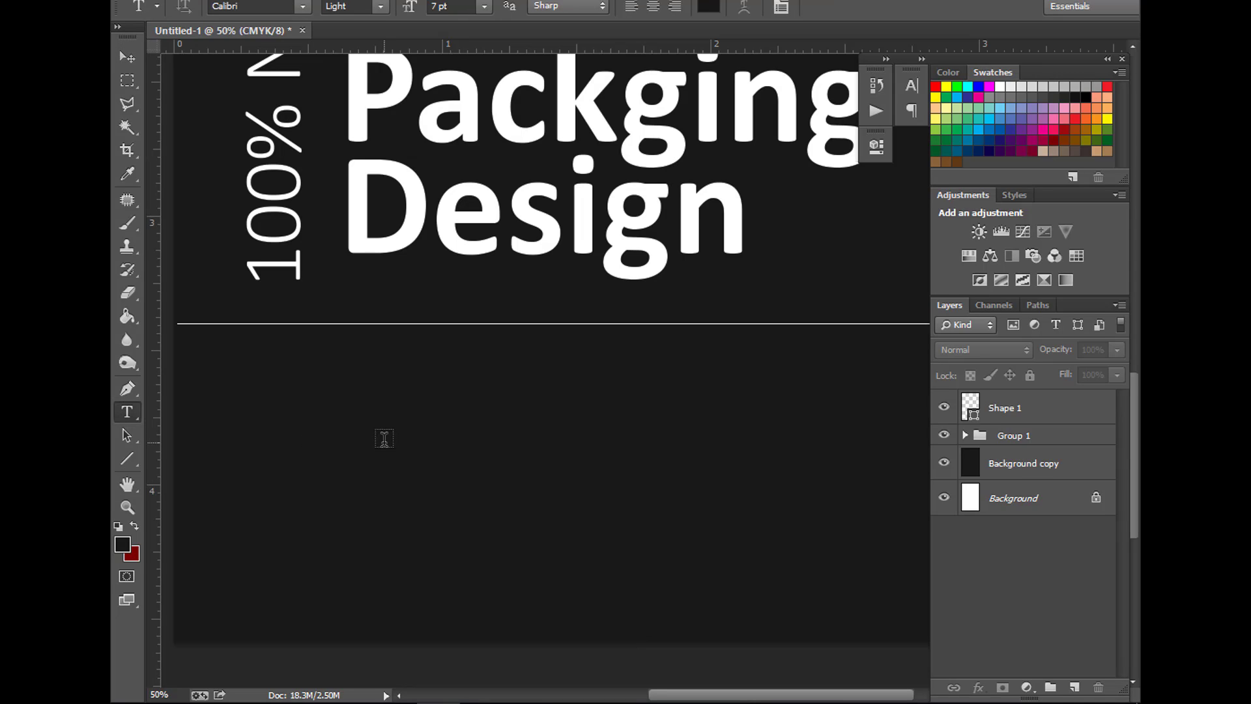
left_click(384, 442)
type("Lorem ipsum dolor sit amet Reference site about Lorem Ipsum, giving information on its origins orem ipsum dolor sit amet Reference site about Lorem Ipsum, giving information on its origins")
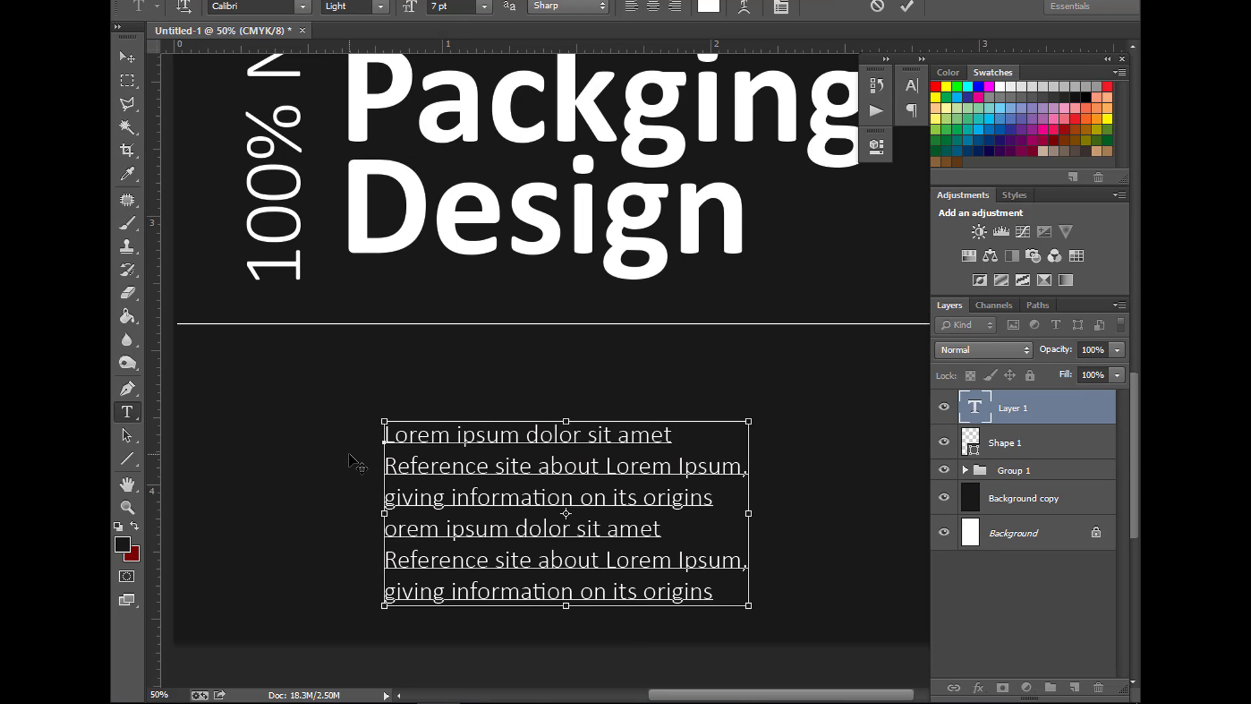
left_click(131, 57)
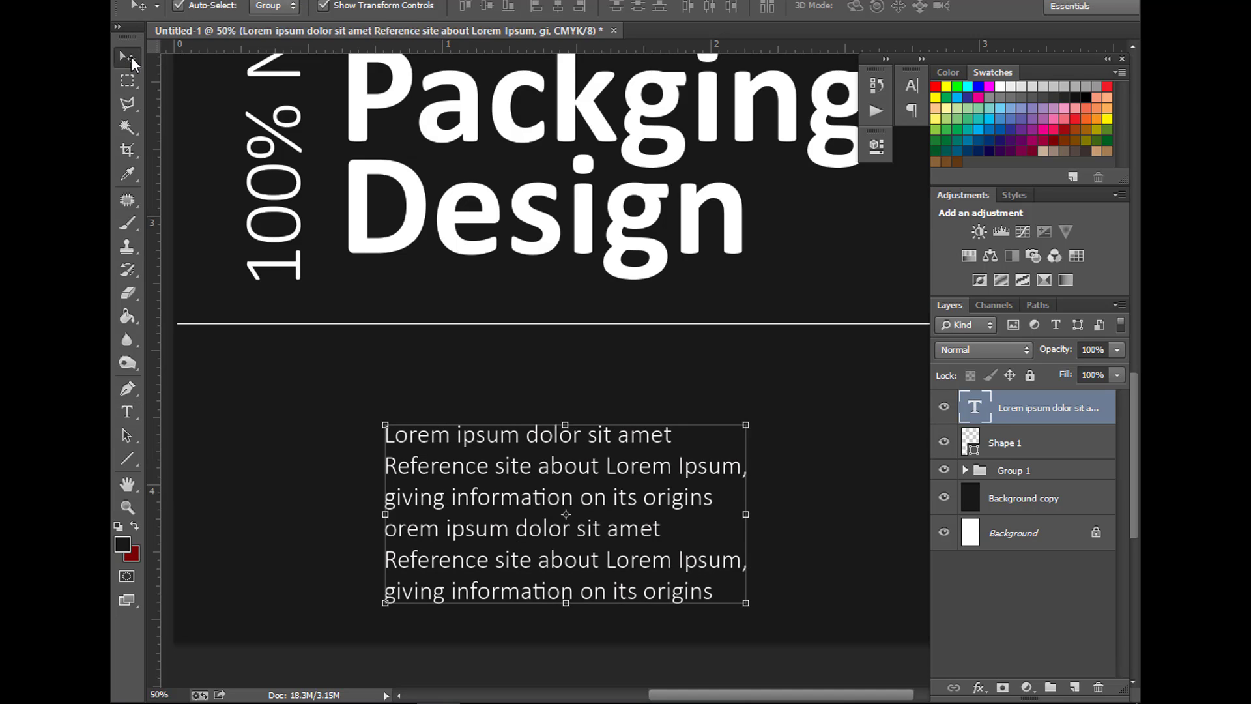
- Move the body text up closer to the line and nudge it left
key("ctrl+minus")
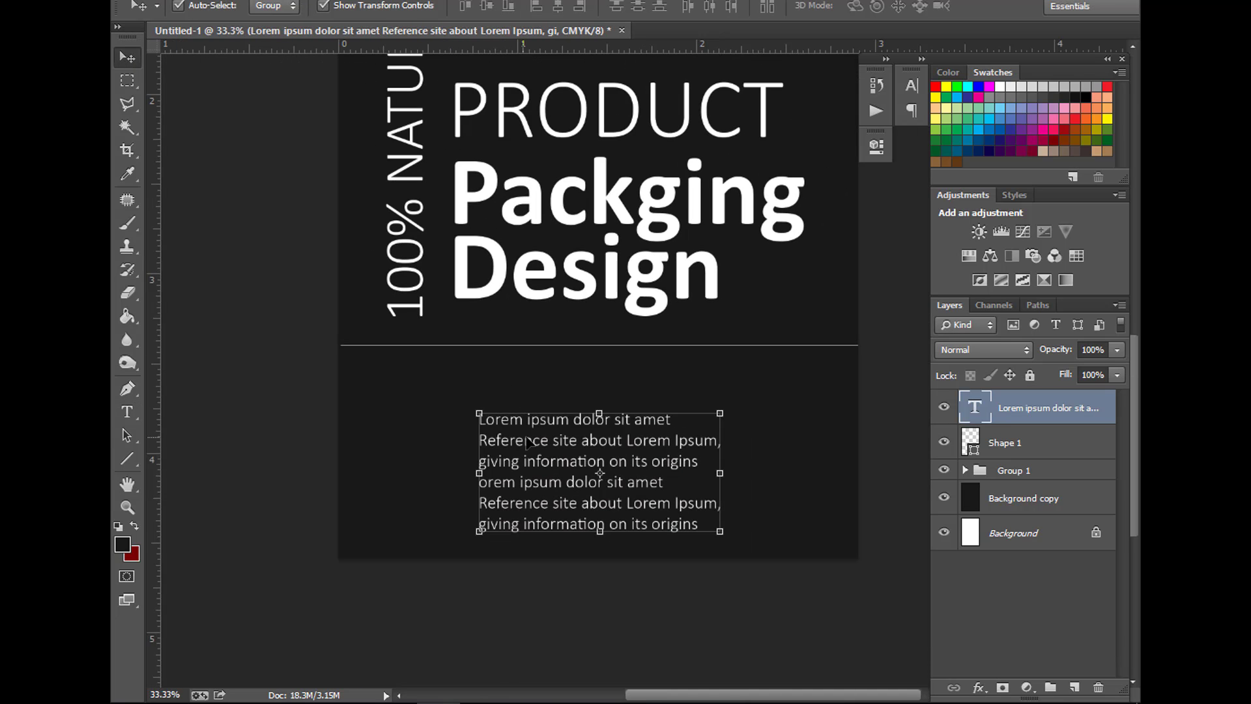
left_click_drag(527, 441, 491, 393)
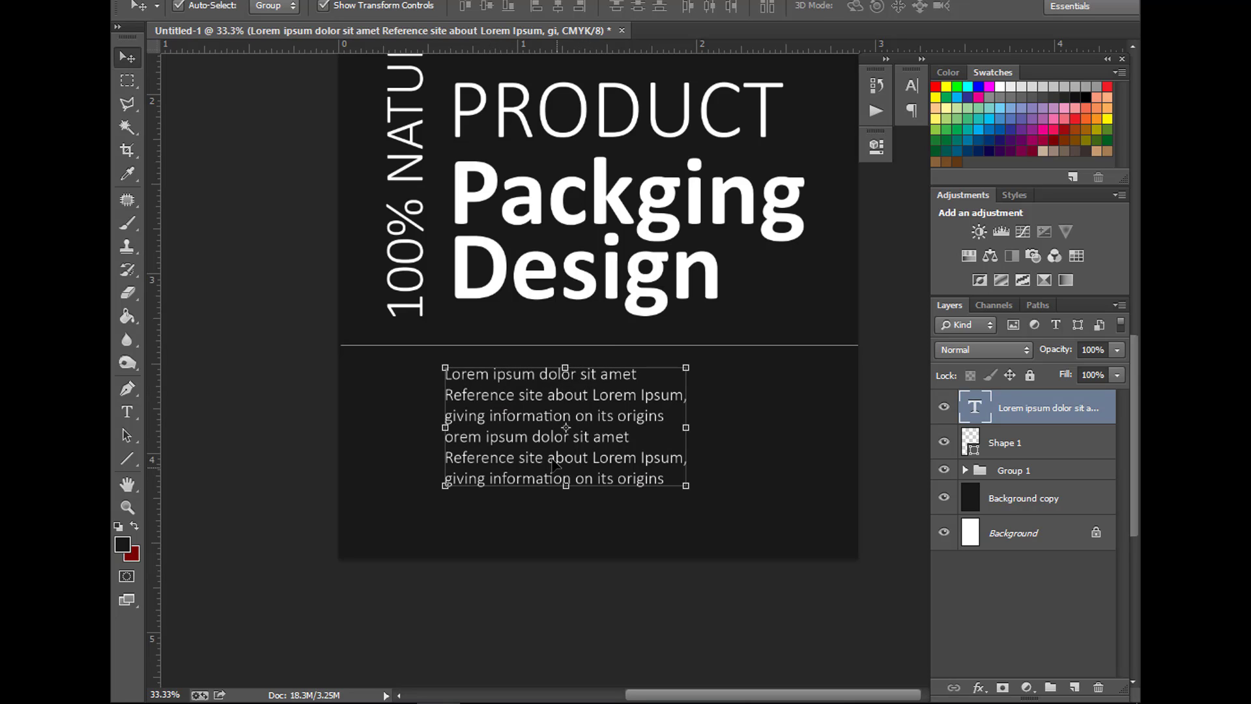
left_click_drag(596, 416, 588, 417)
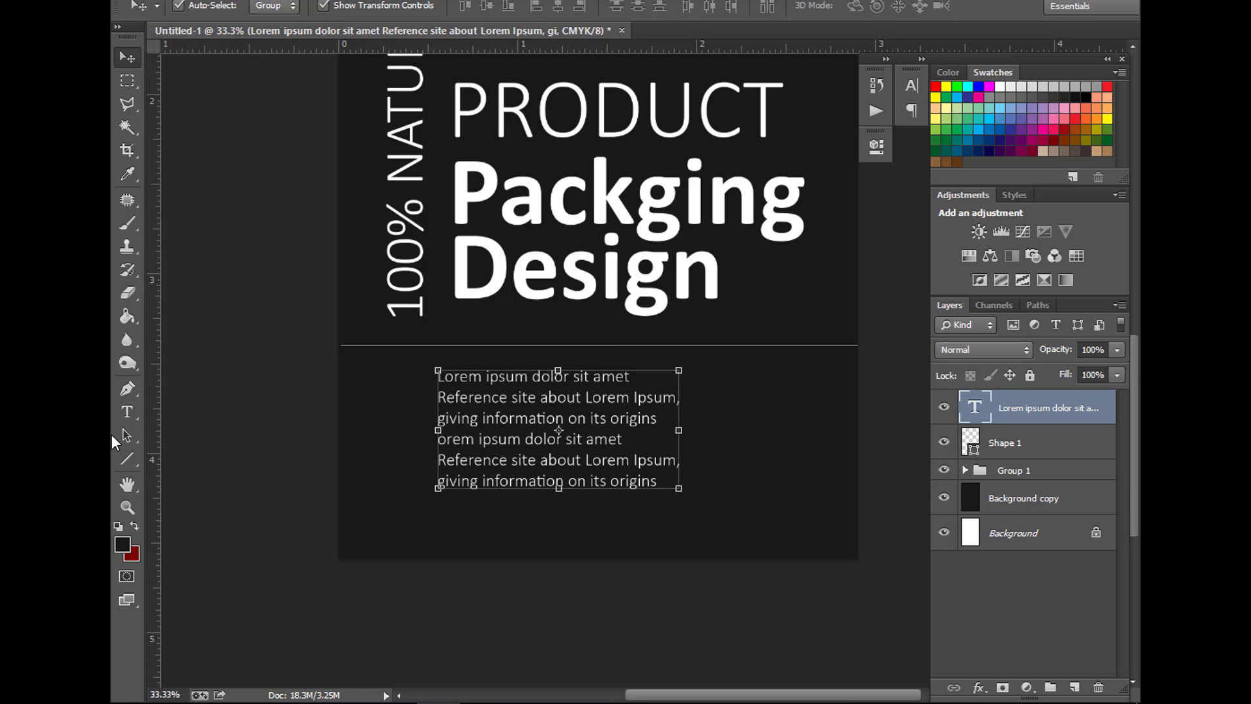
left_click(127, 412)
left_click(779, 513)
type("500 G")
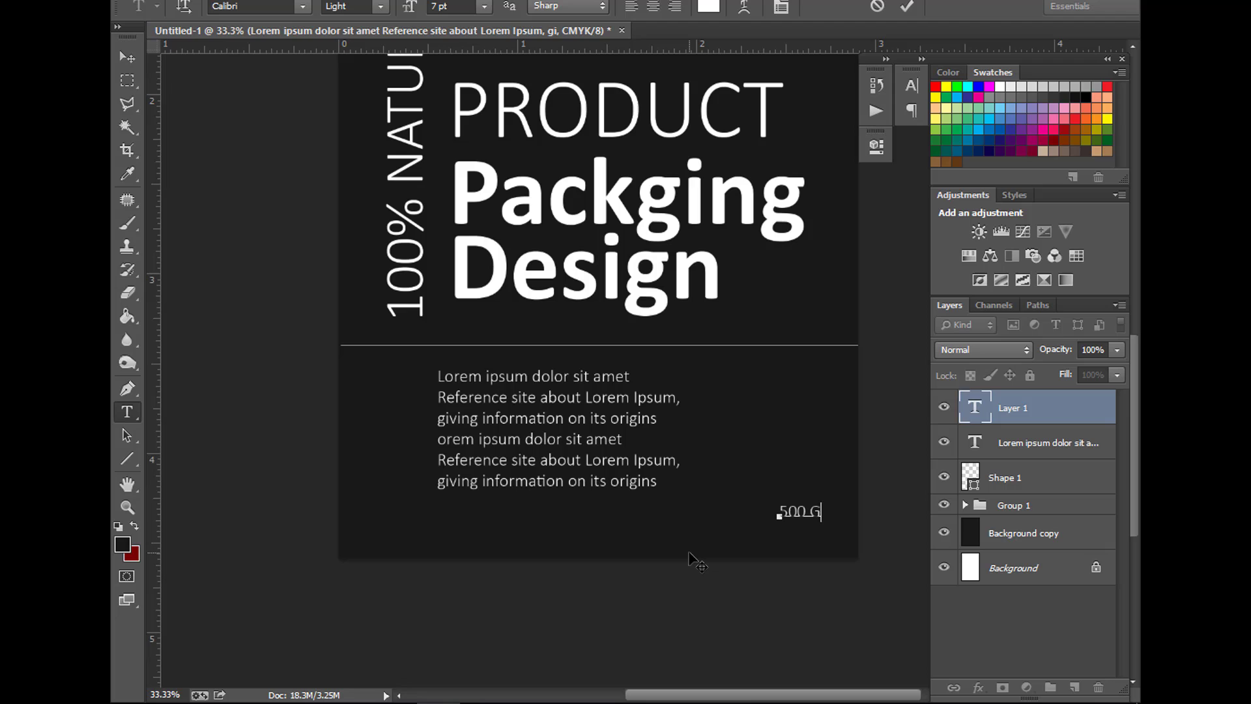
- Finish the '500 g' text, enlarge it about 193% and place it under the divider's right end
key("BackSpace")
left_click(127, 57)
key("ctrl+t")
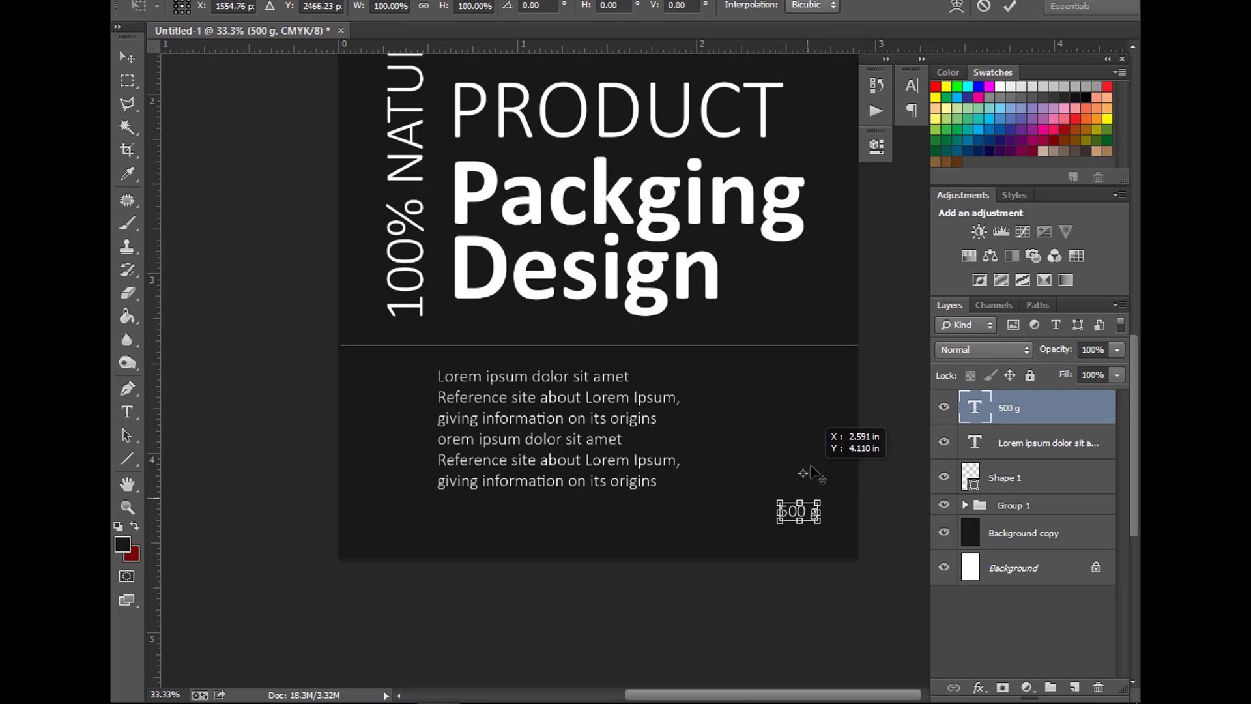
key("Return")
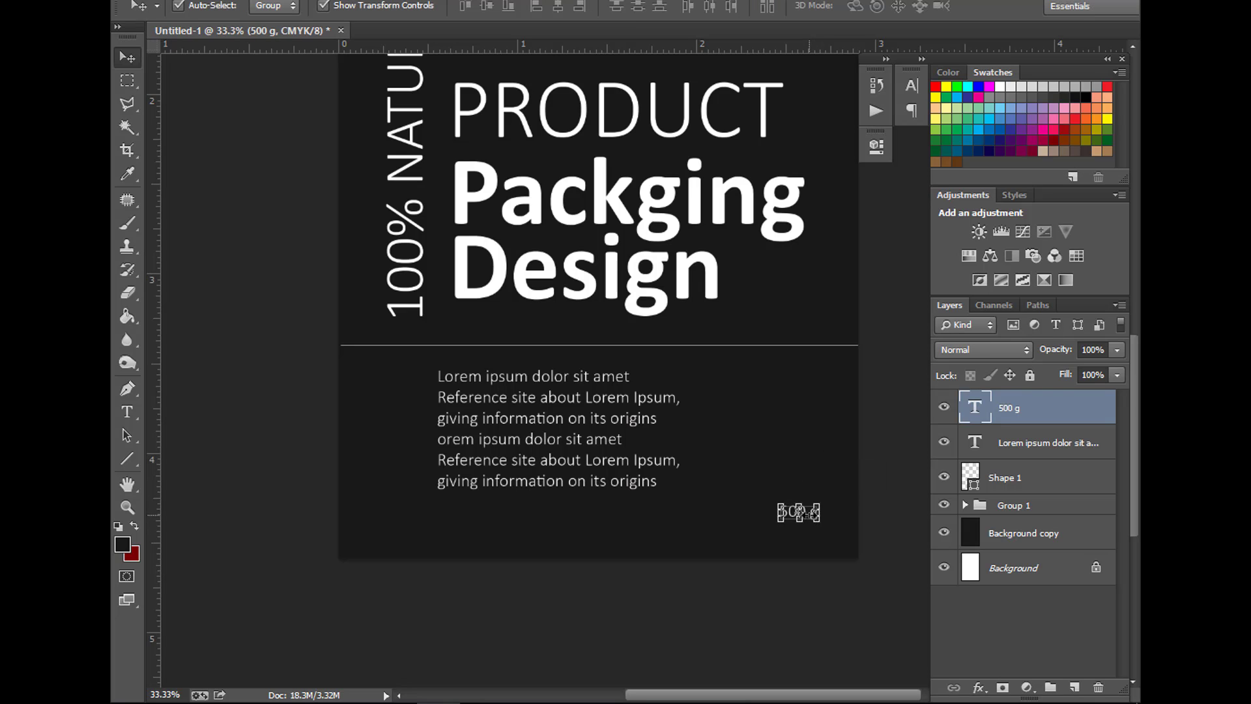
key("ctrl+t")
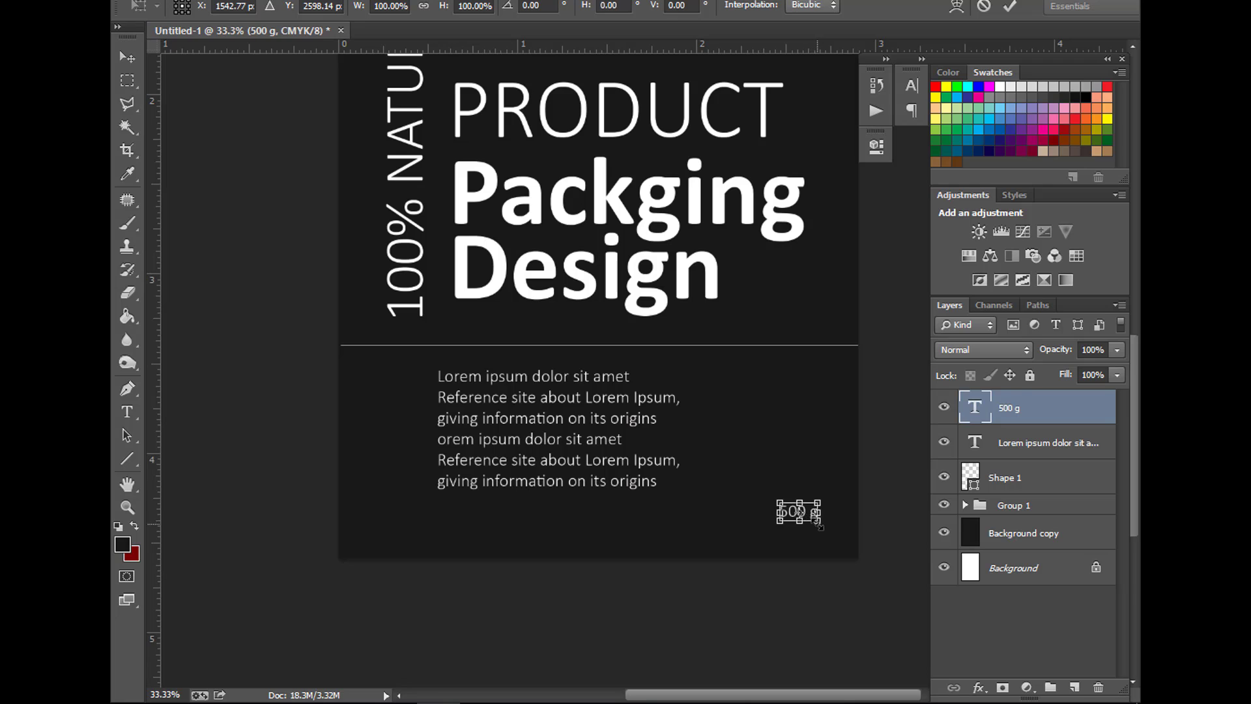
mouse_move(815, 524)
left_mouse_down()
mouse_move(827, 521)
mouse_move(823, 383)
left_mouse_up()
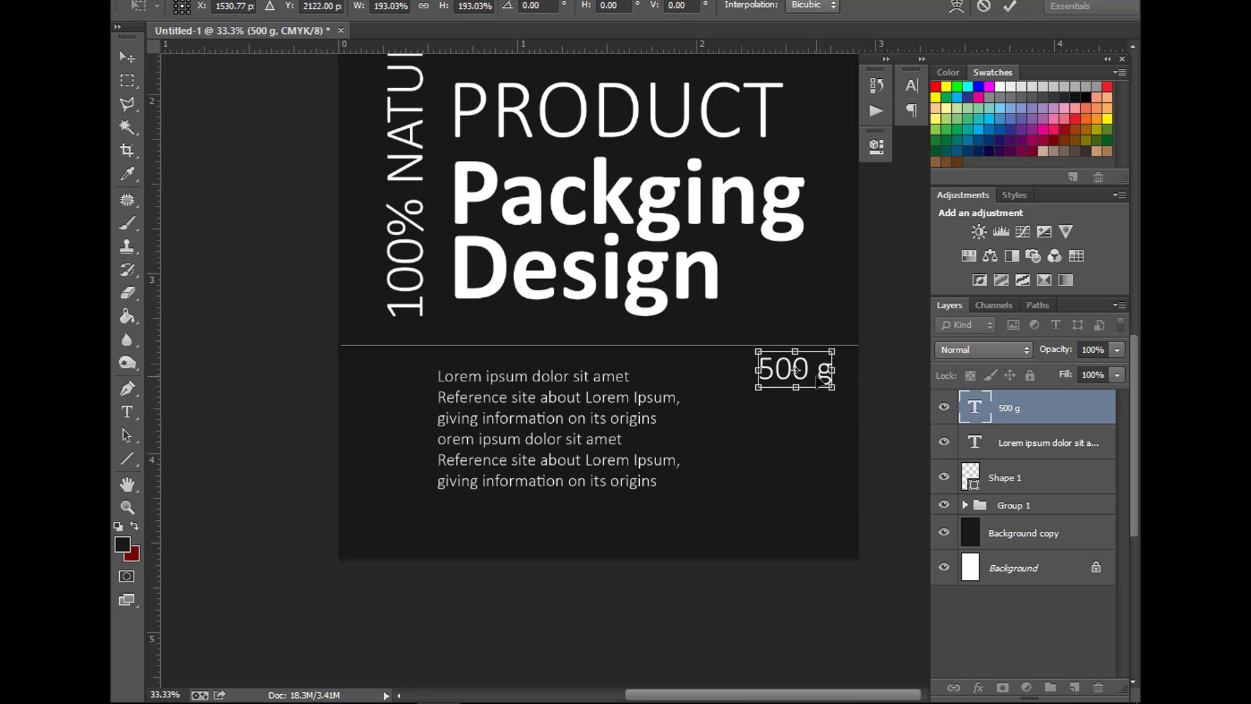
key("Return")
- Scale the body text block up slightly
left_click(619, 417)
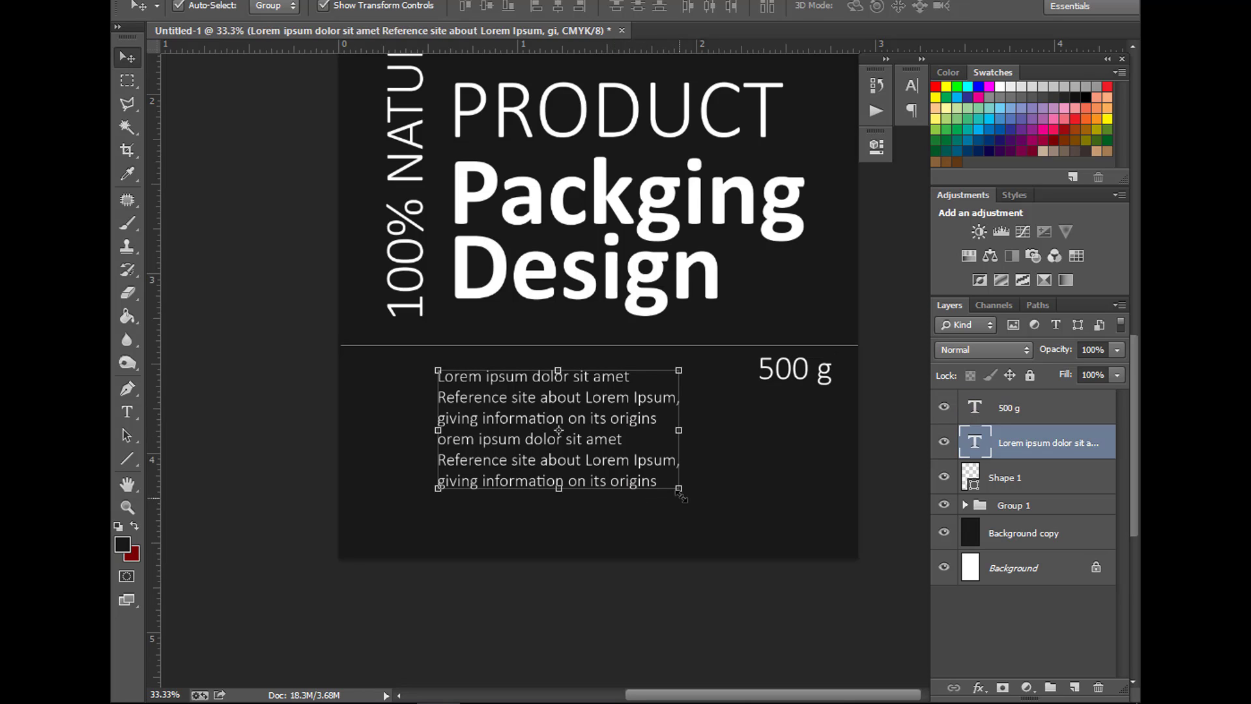
left_click_drag(678, 488, 697, 498)
key("Return")
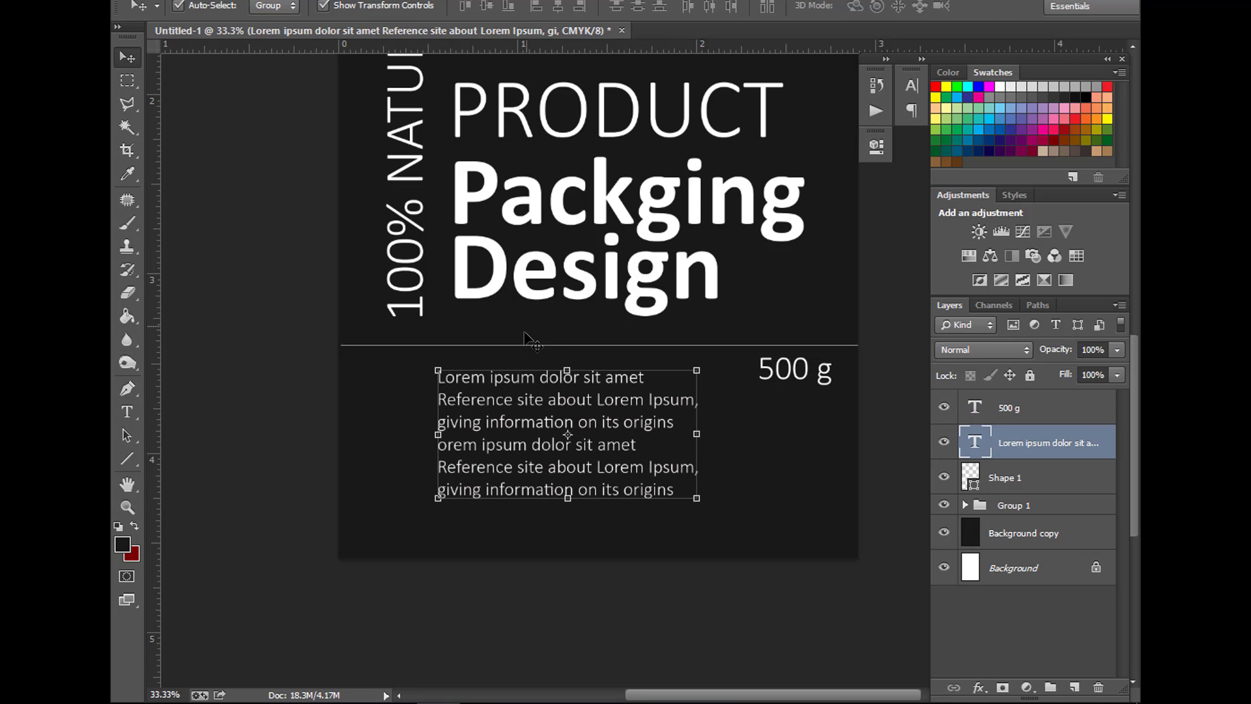
left_click(529, 344)
- Delete the old divider line and draw a thin rectangle bar across the page below the title
left_click(1030, 487)
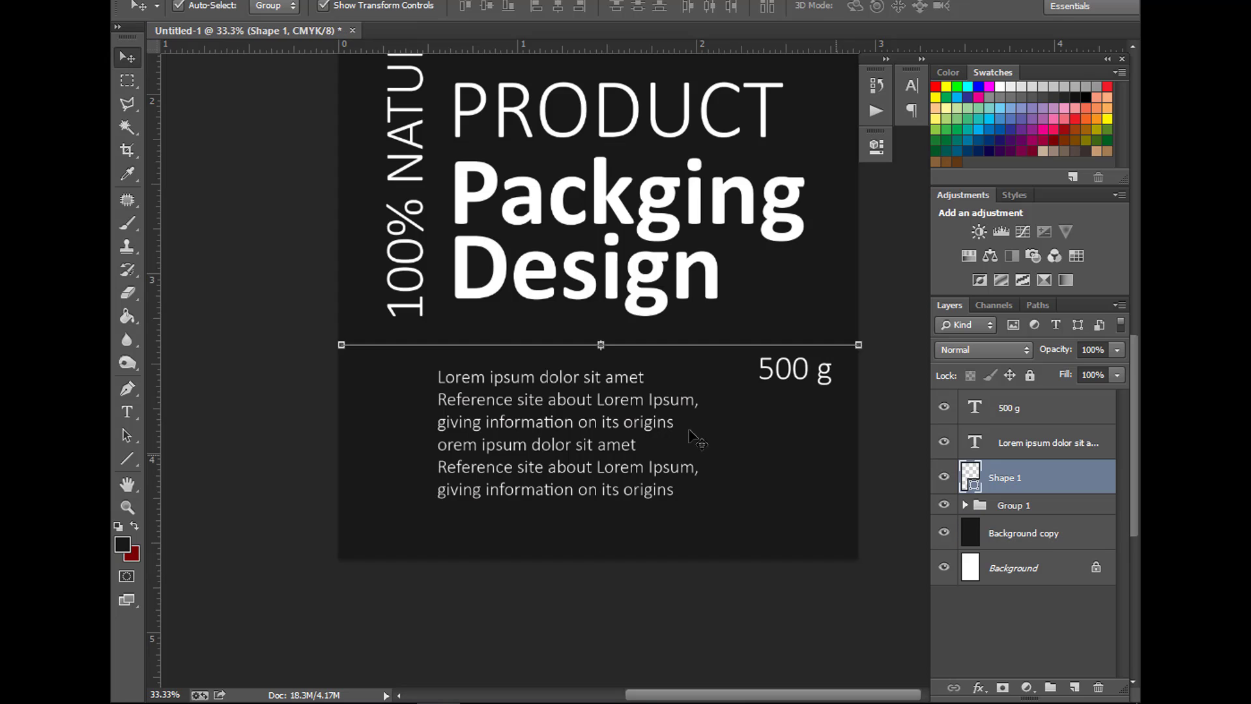
left_click(1098, 688)
left_click(550, 254)
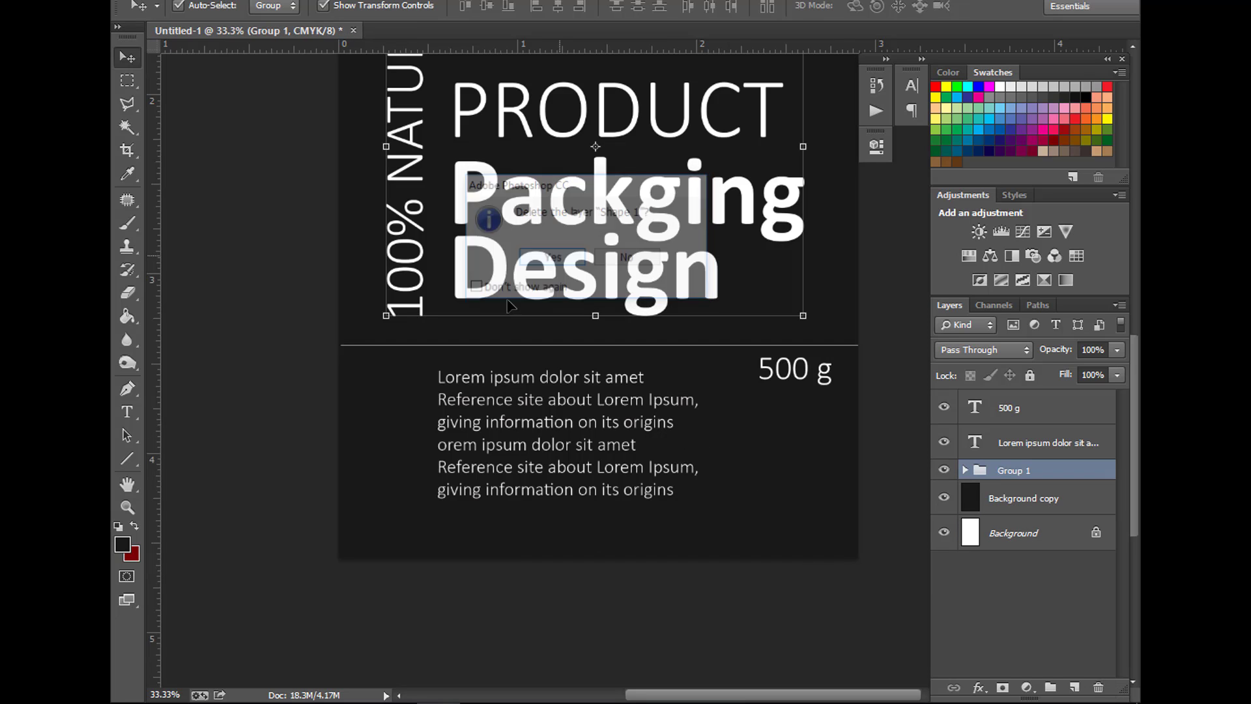
right_click(119, 466)
left_click(189, 455)
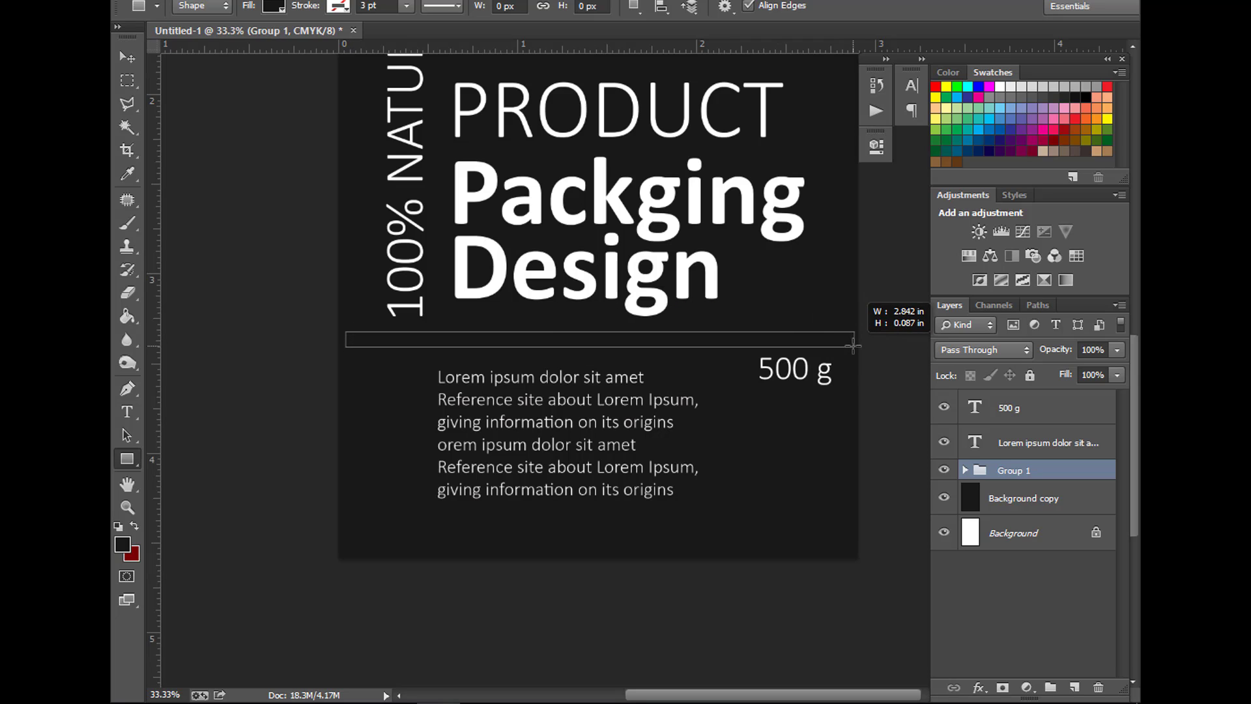
left_click_drag(346, 332, 861, 348)
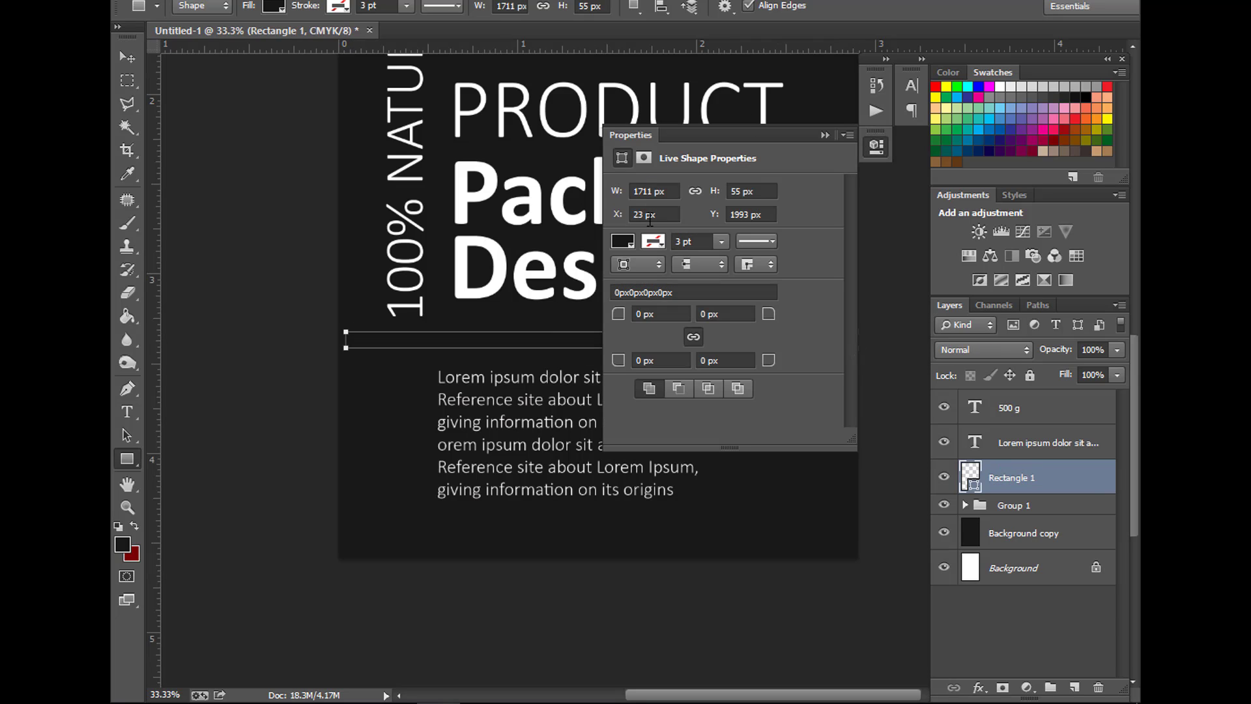
- Fill the new bar with a dark magenta-purple colour
left_click(631, 242)
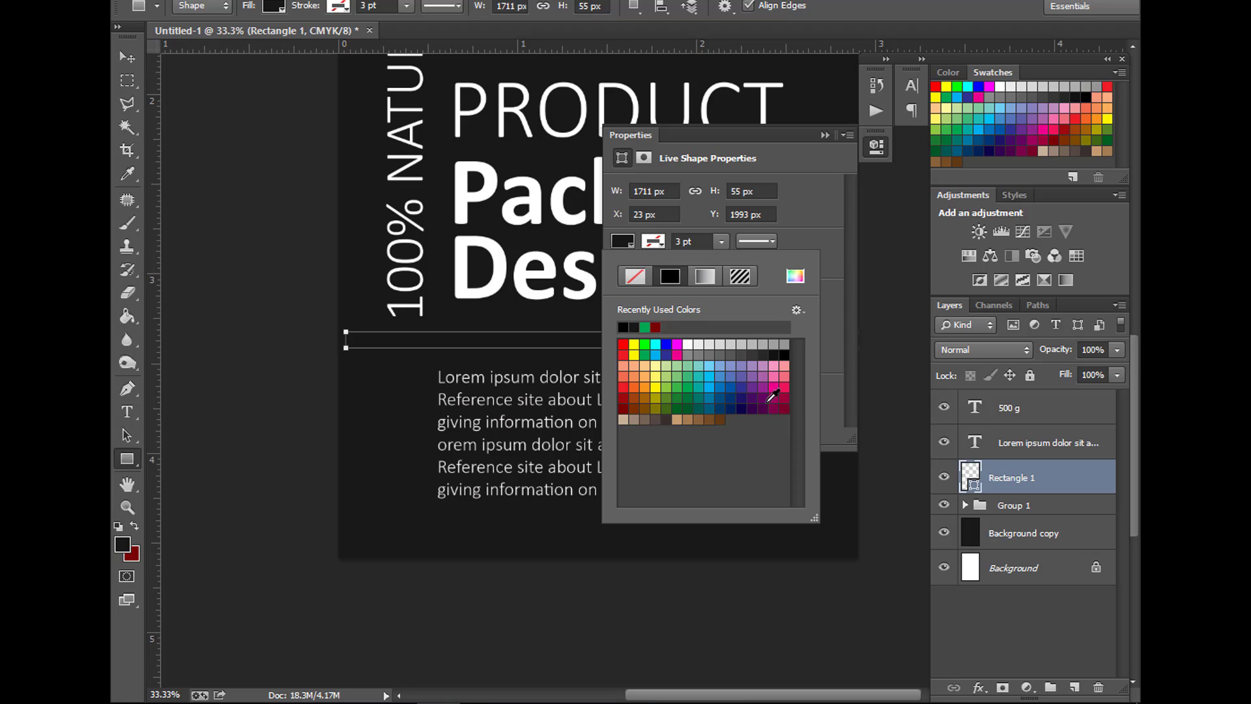
left_click(760, 396)
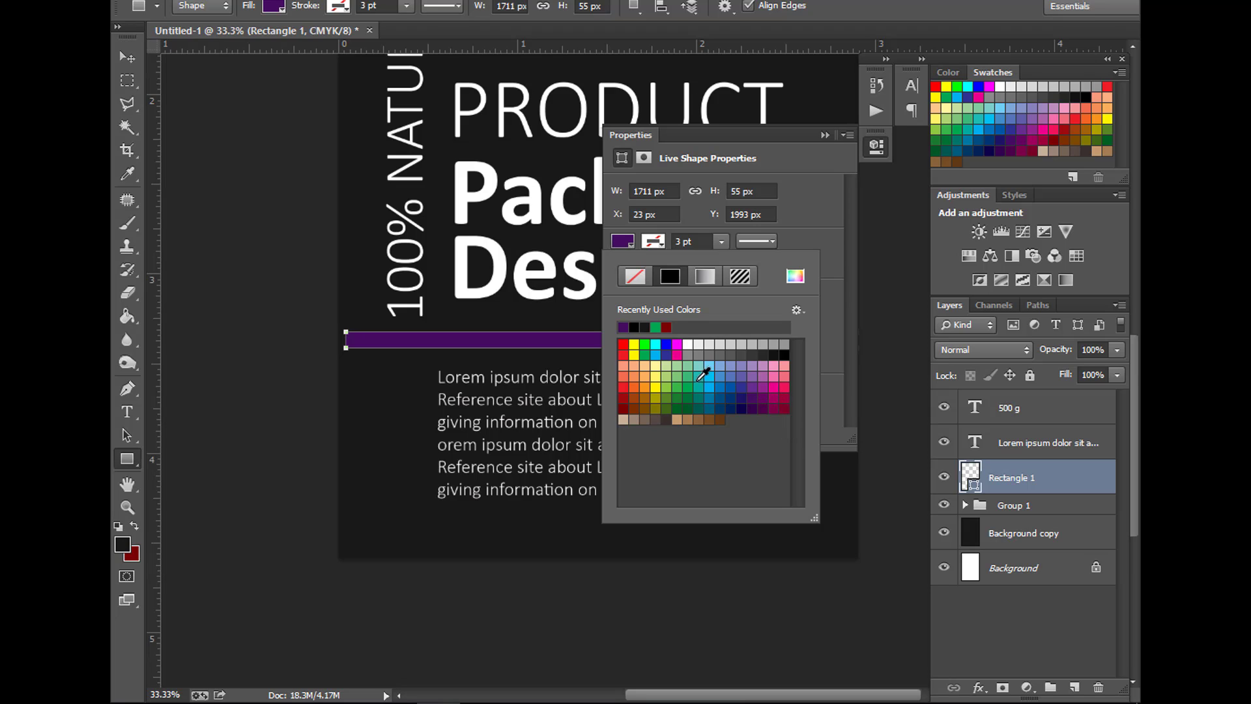
left_click(767, 410)
left_click(769, 408)
left_click(878, 145)
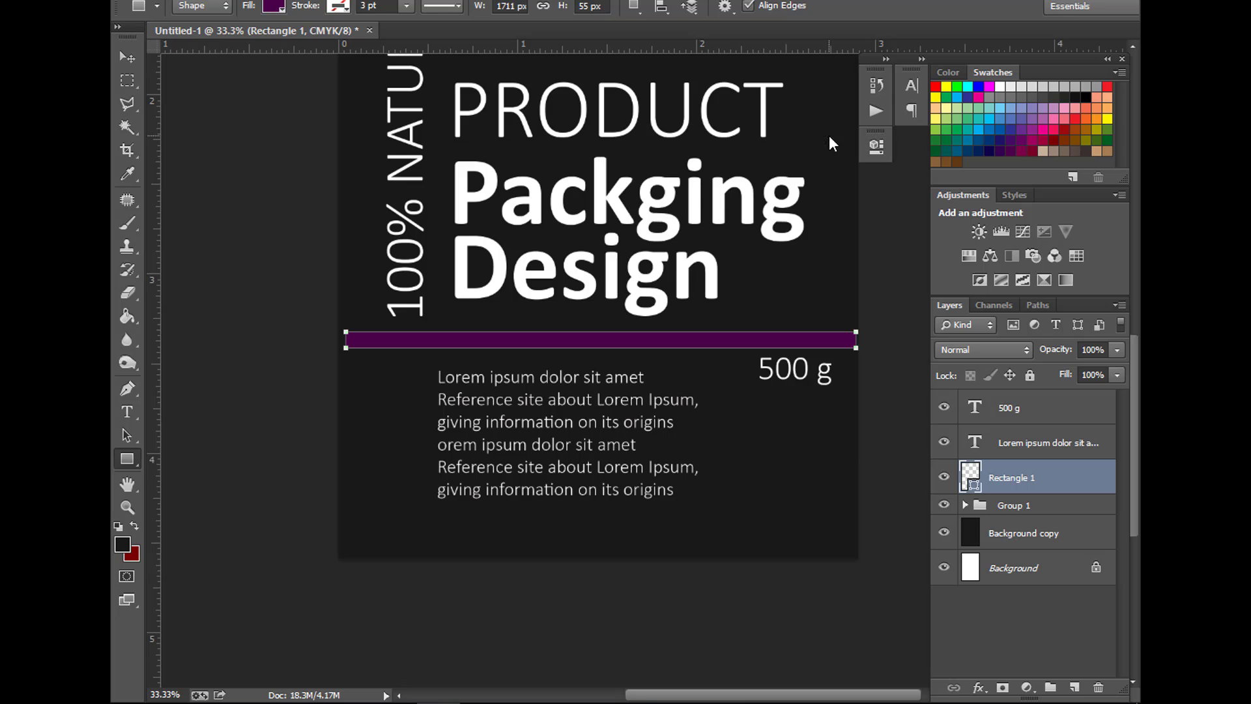
- Stretch the purple bar to both page edges and deselect it
left_click(126, 57)
left_click_drag(346, 339, 338, 340)
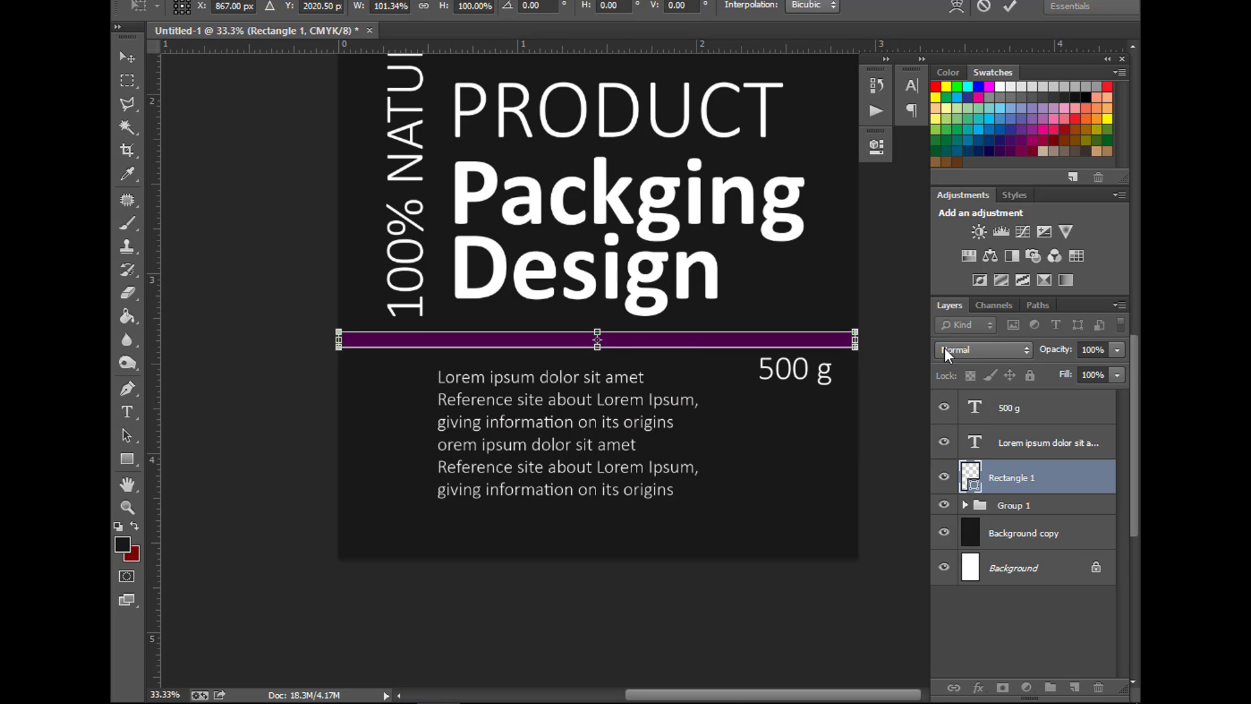
left_click_drag(860, 338, 866, 338)
key("Return")
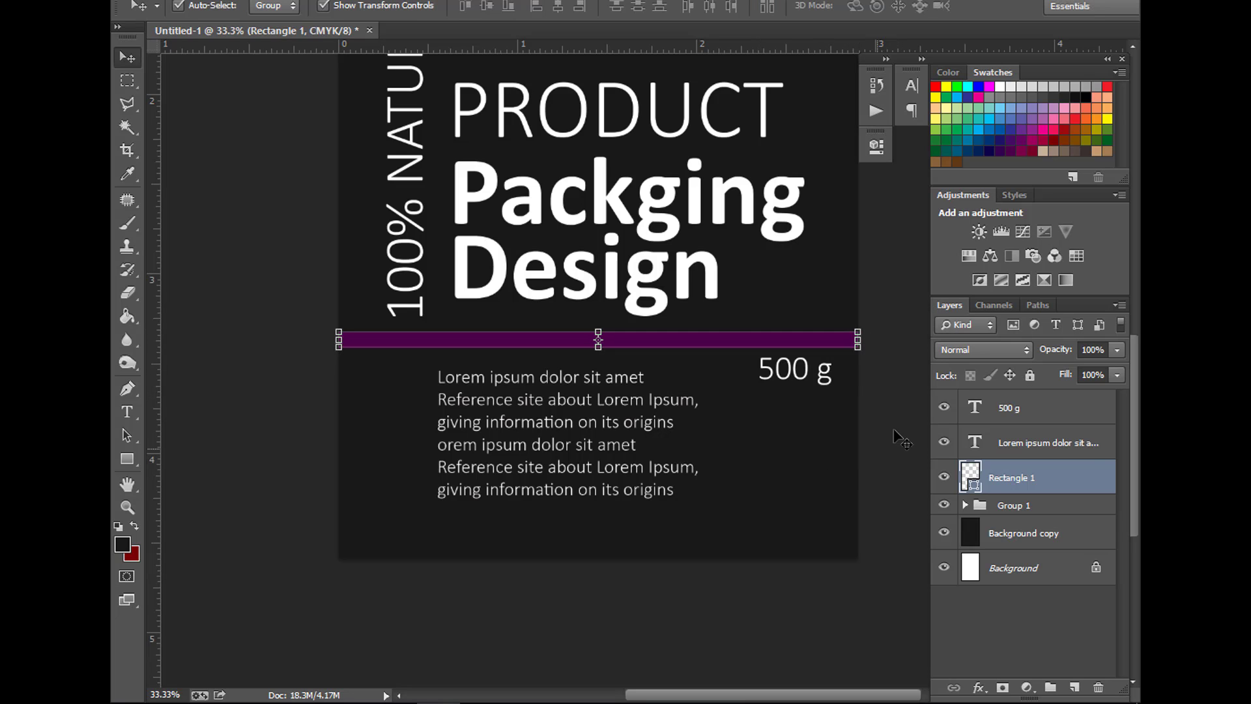
left_click(902, 435)
- Halve the middle purple band's height to make it thinner
scroll(743, 368, "up", 1)
scroll(746, 366, "up", 3)
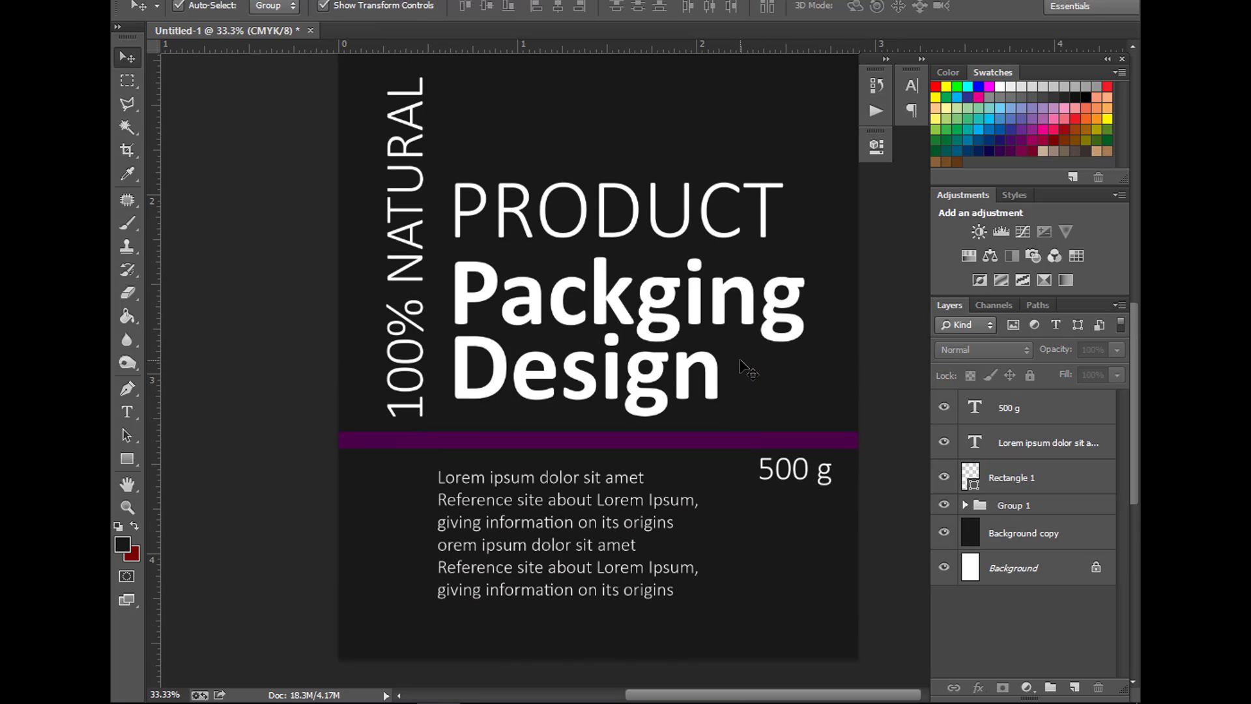
scroll(746, 364, "up", 4)
left_click(603, 555)
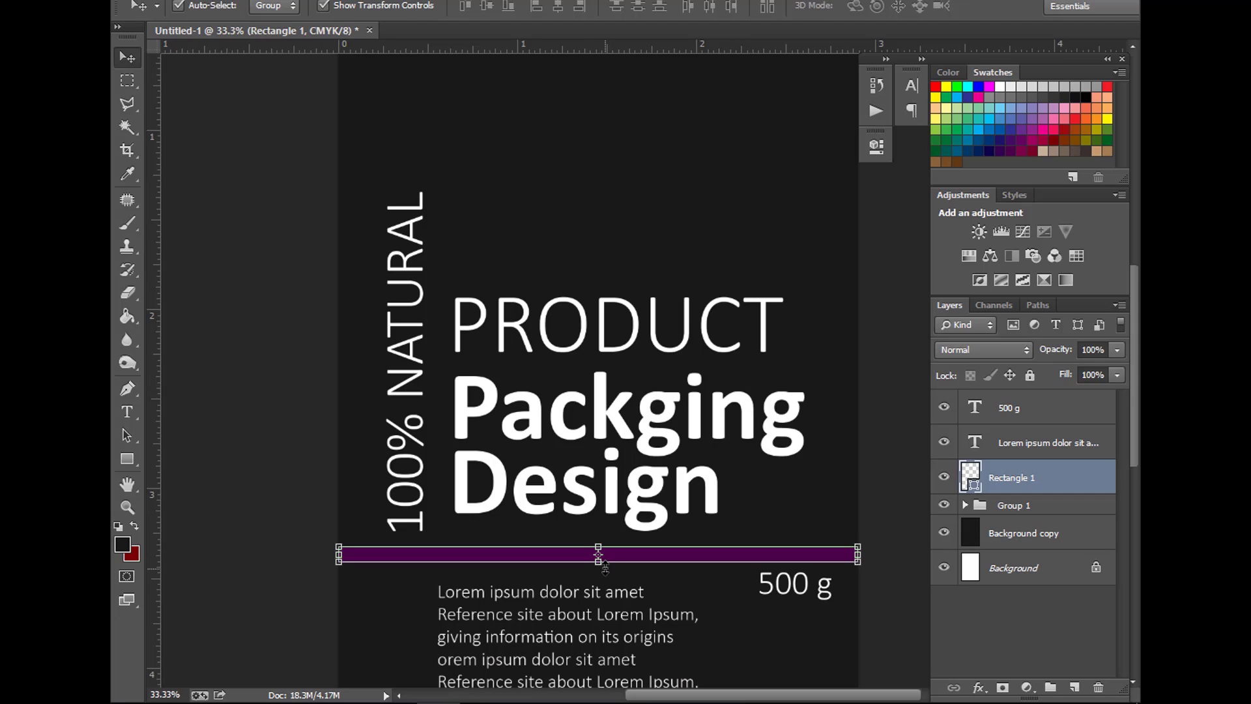
left_click_drag(600, 563, 605, 559)
key("Return")
left_click(858, 502)
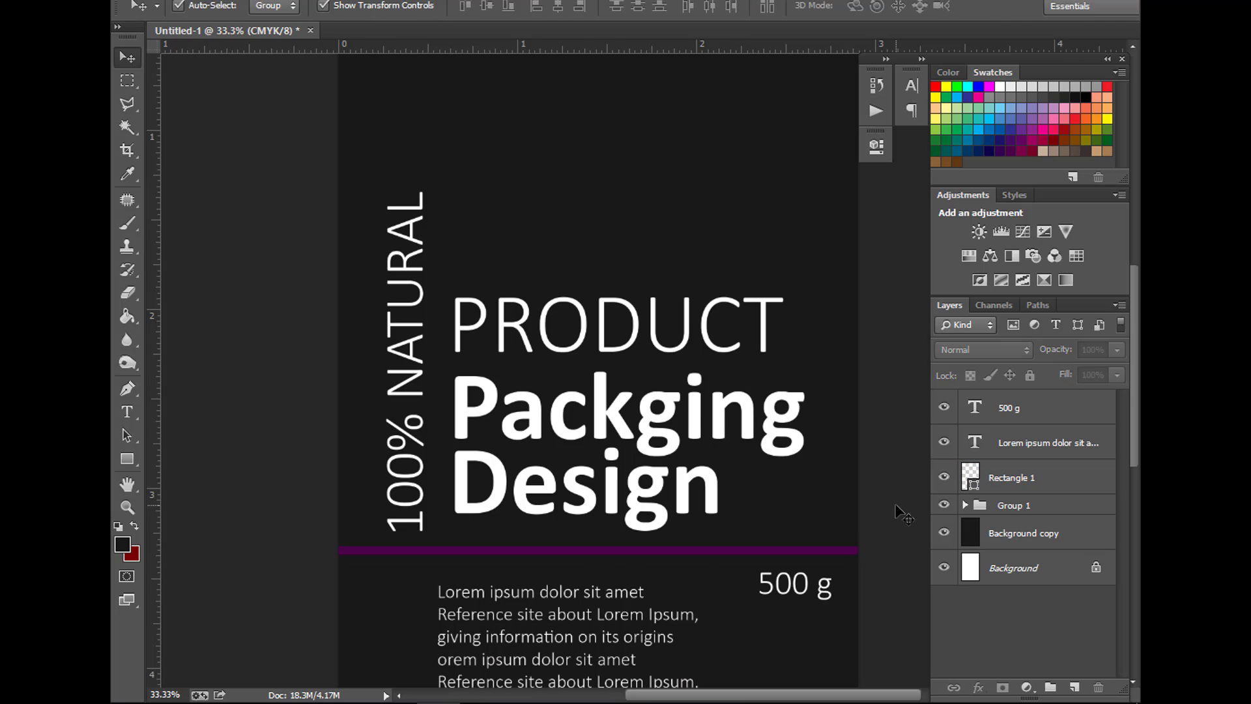
- Draw a second wide rectangle near the top of the package
scroll(736, 408, "up", 4)
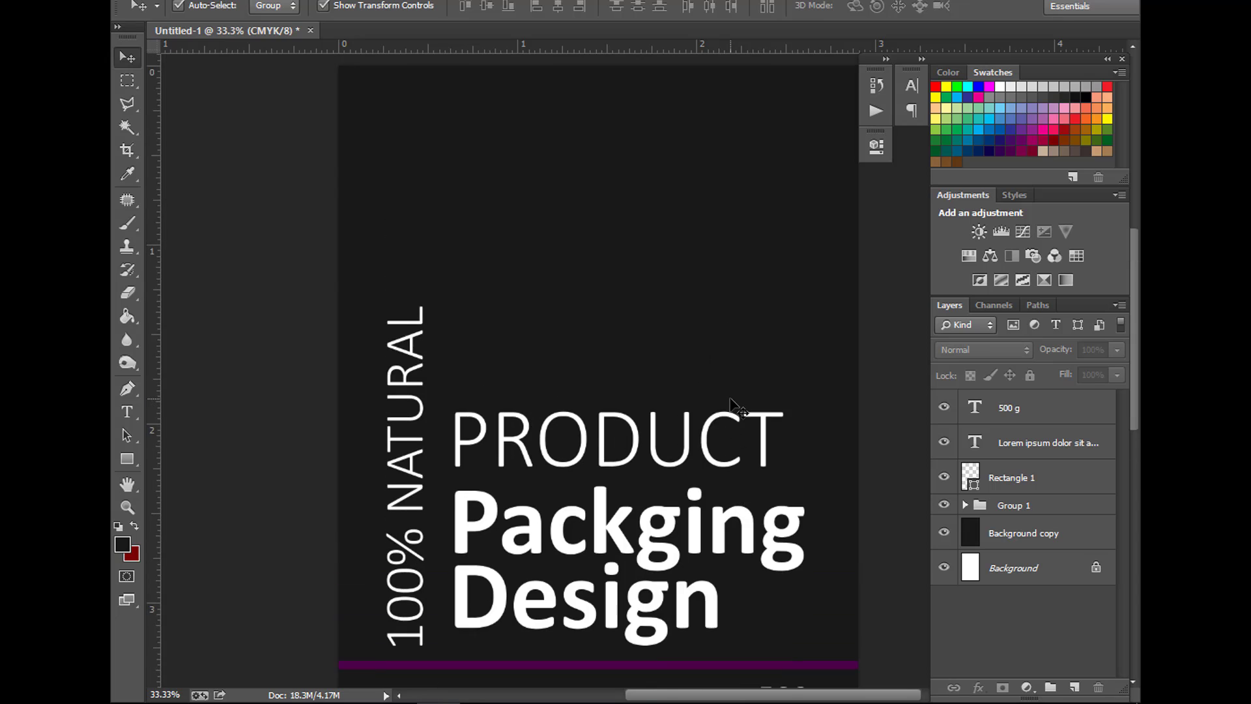
scroll(737, 408, "up", 4)
scroll(736, 408, "down", 3)
scroll(736, 407, "down", 2)
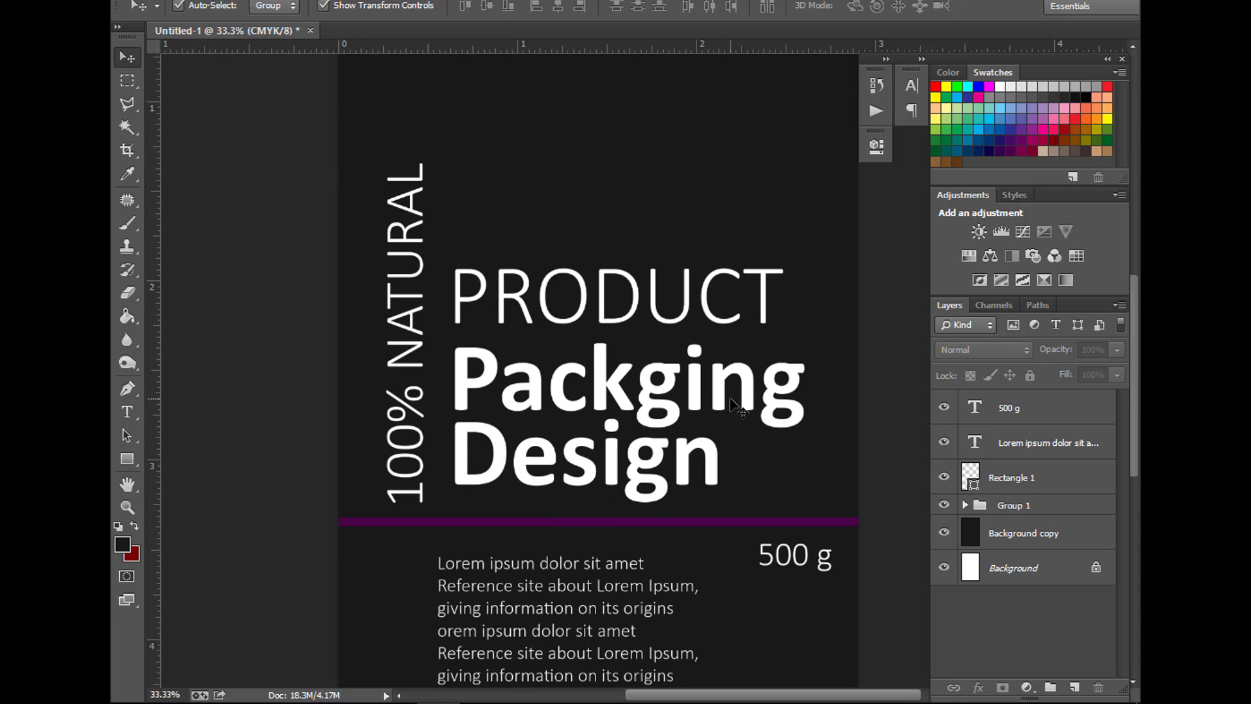
scroll(738, 408, "down", 1)
scroll(741, 409, "up", 1)
scroll(744, 410, "up", 1)
scroll(746, 410, "up", 2)
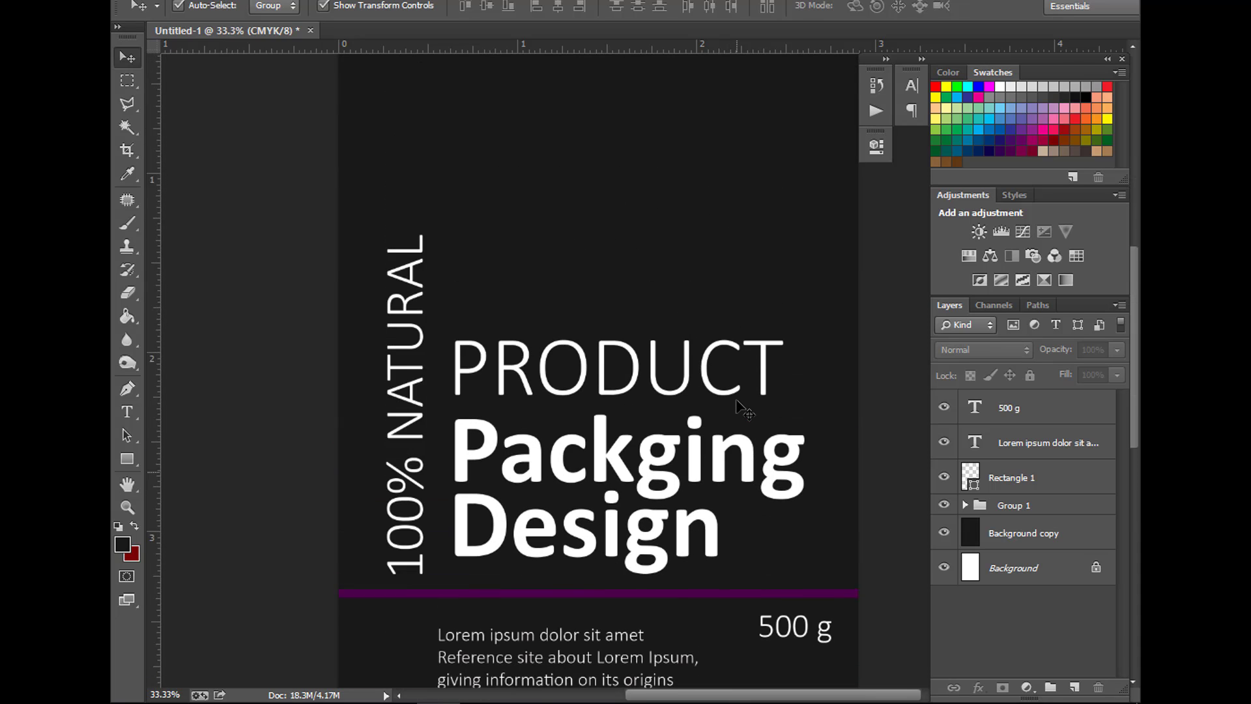
scroll(743, 410, "up", 3)
left_click(130, 415)
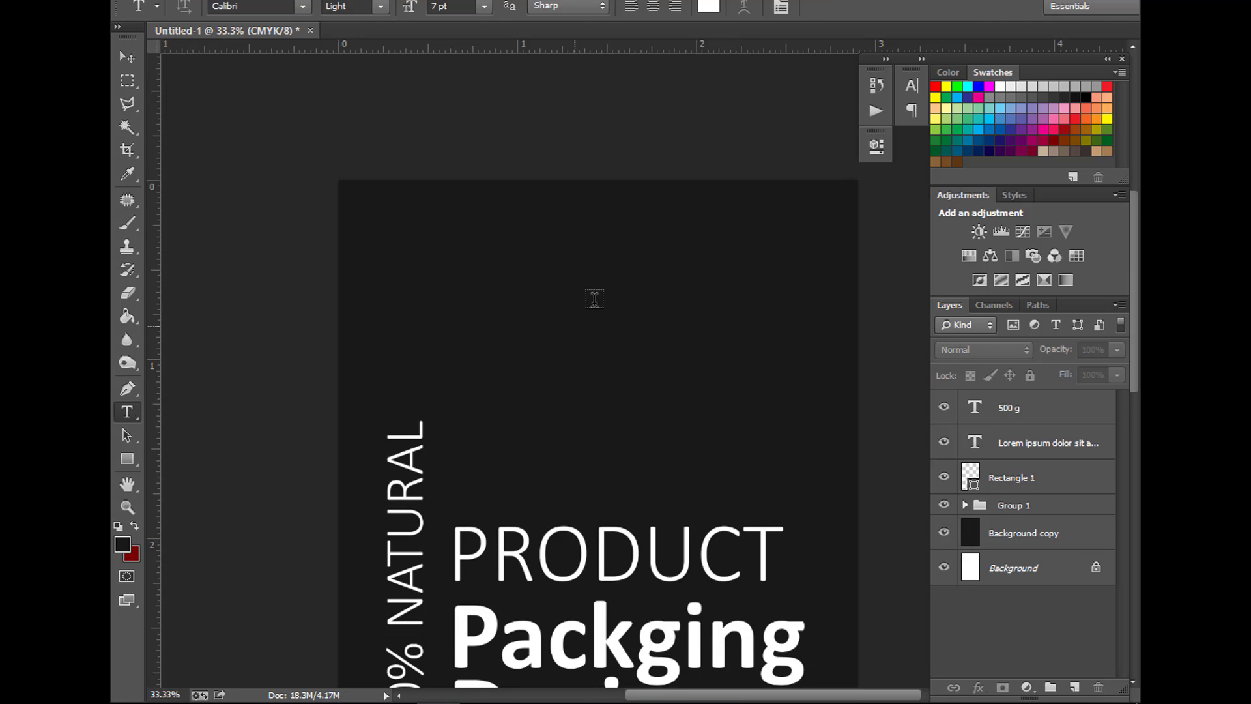
left_click(127, 458)
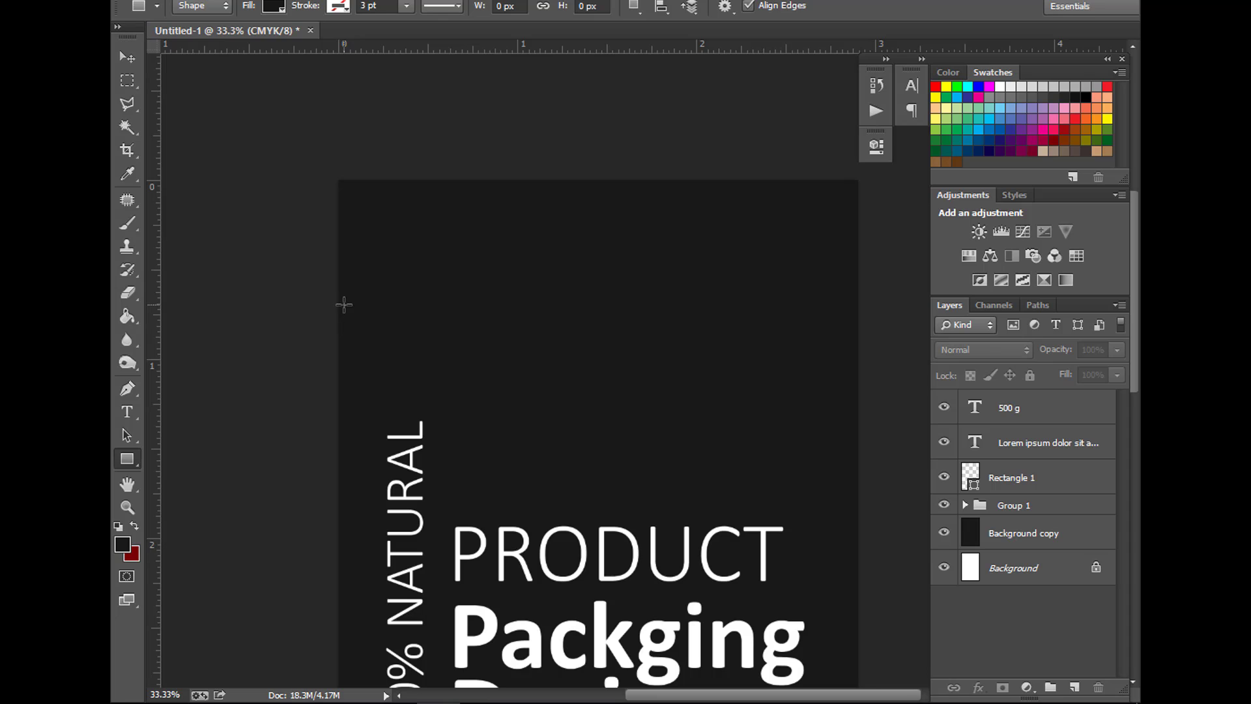
left_click_drag(344, 304, 858, 329)
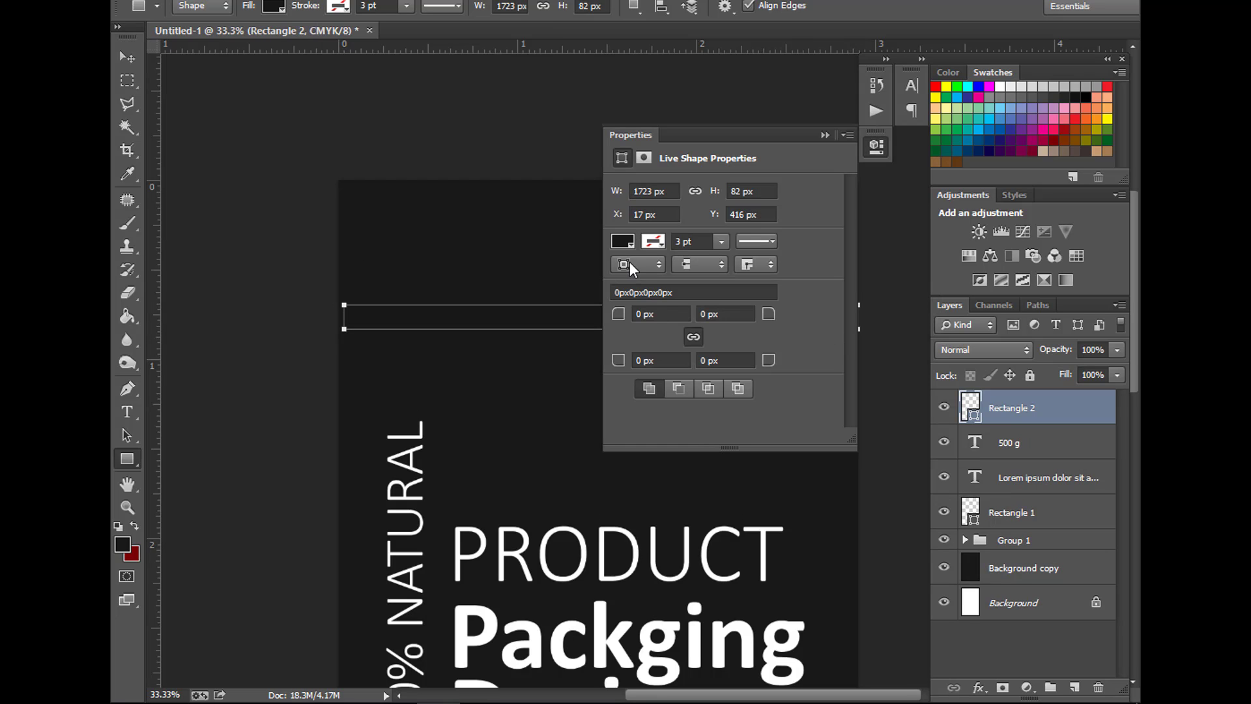
- Fill the top rectangle dark purple and stretch it to the full package width
left_click(623, 241)
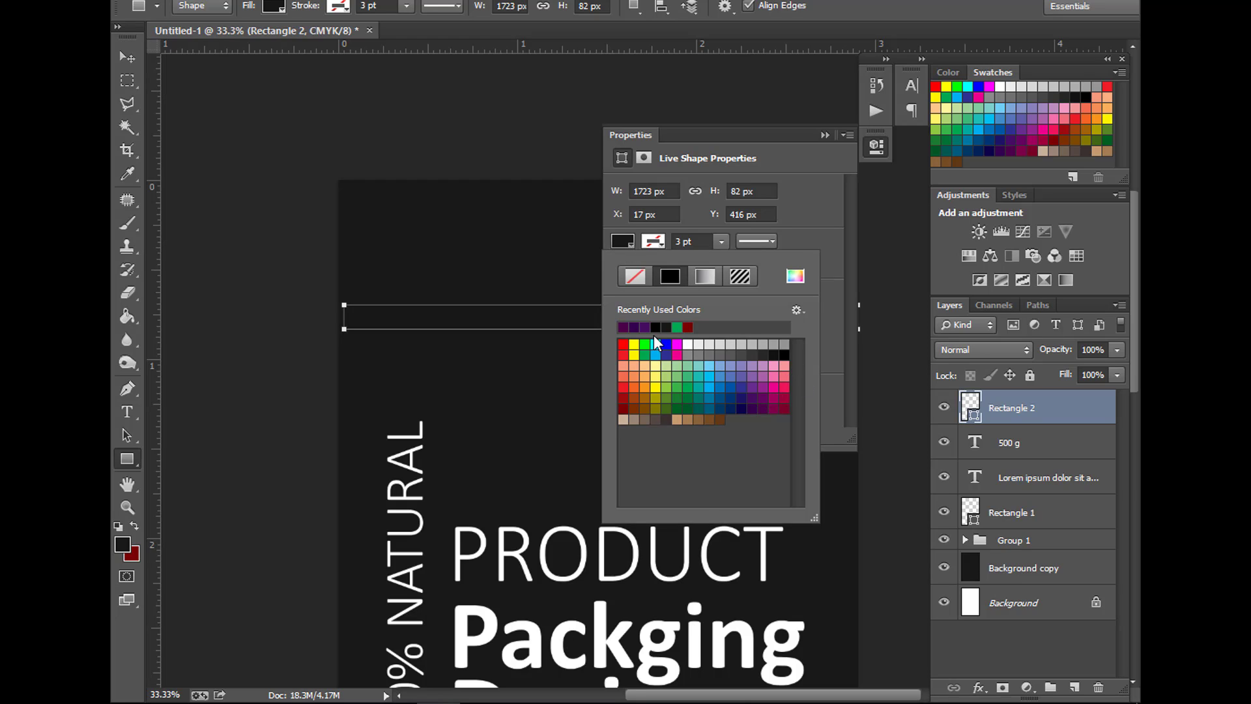
left_click(624, 326)
left_click(825, 134)
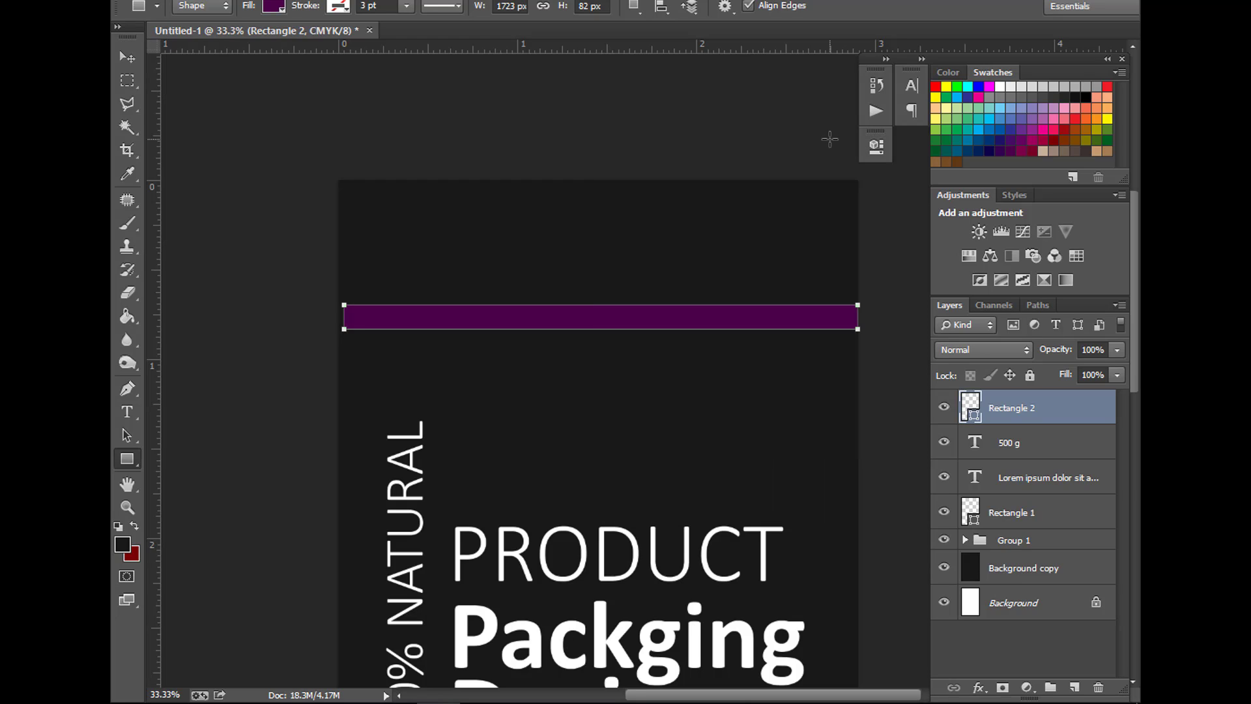
key("v")
left_click_drag(340, 314, 328, 316)
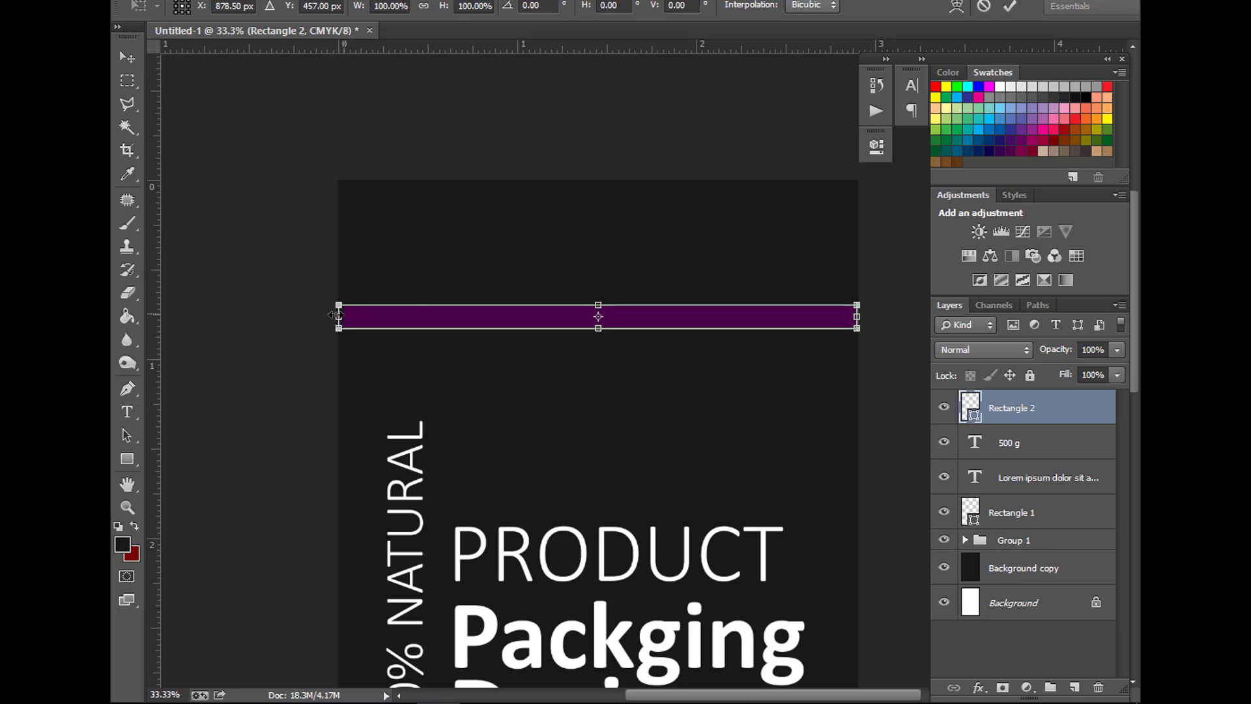
left_click_drag(857, 316, 858, 316)
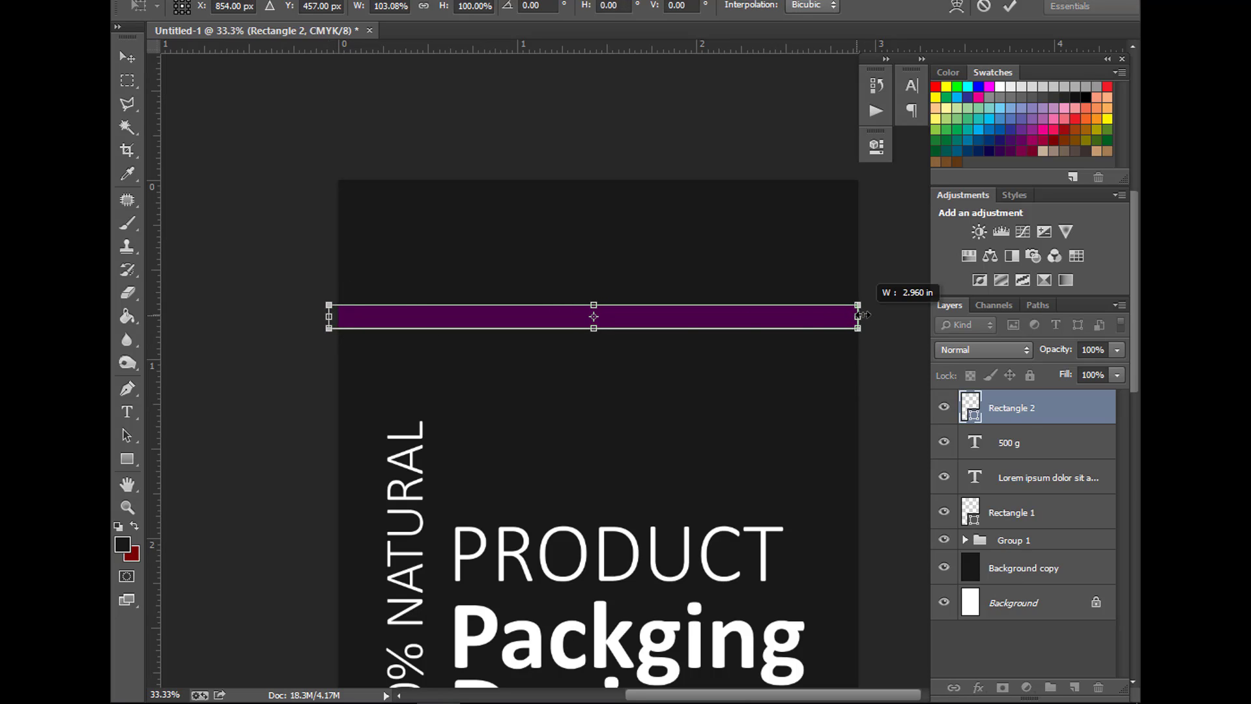
key("Return")
- Type the website URL and move it onto the right end of the top purple band
left_click(133, 413)
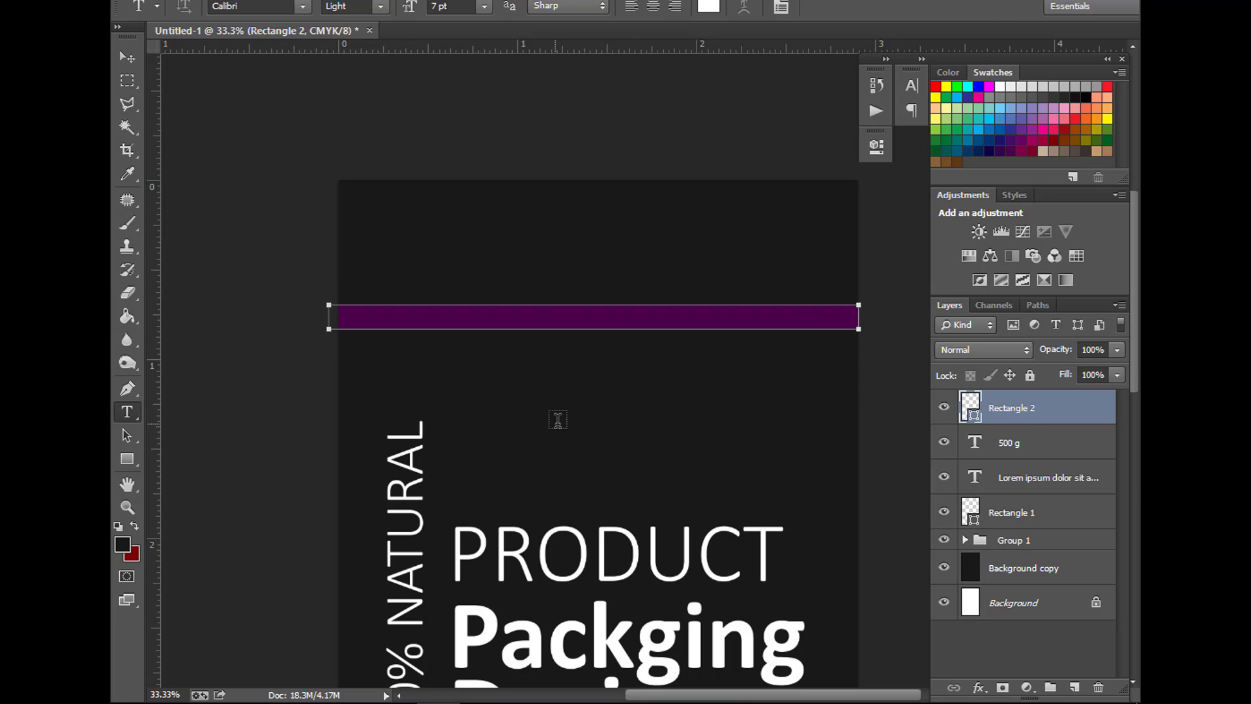
left_click(549, 412)
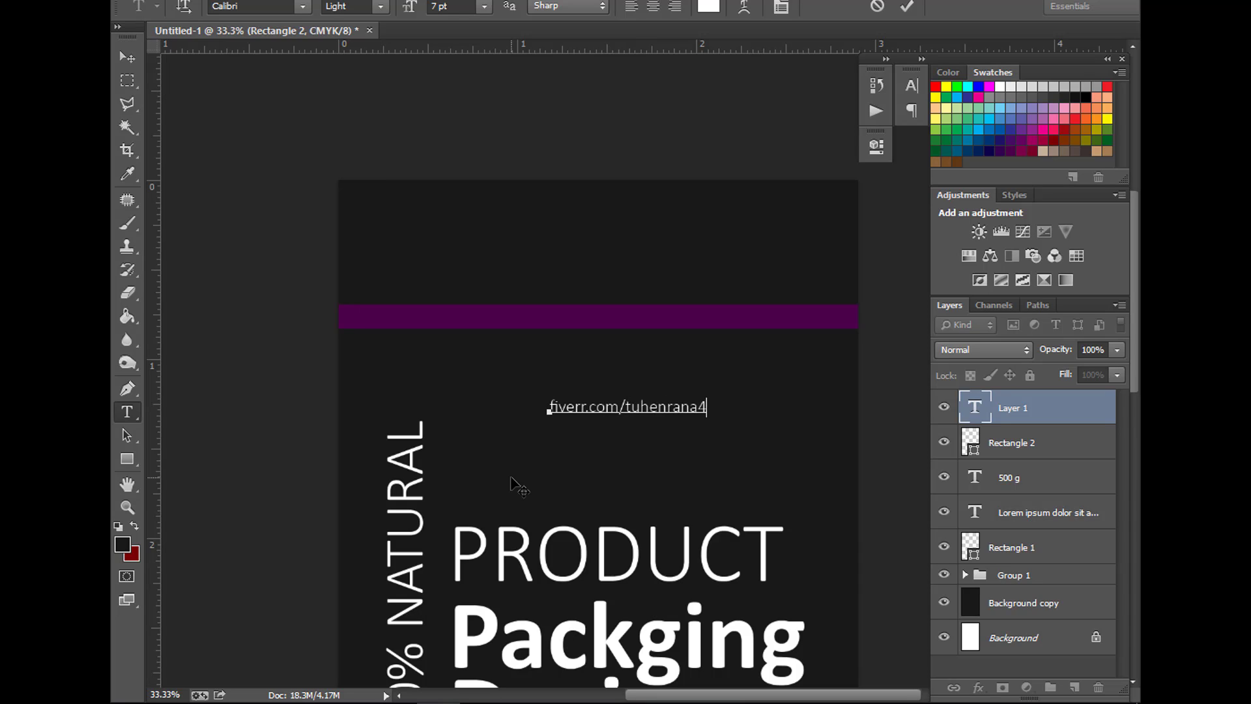
left_click(127, 57)
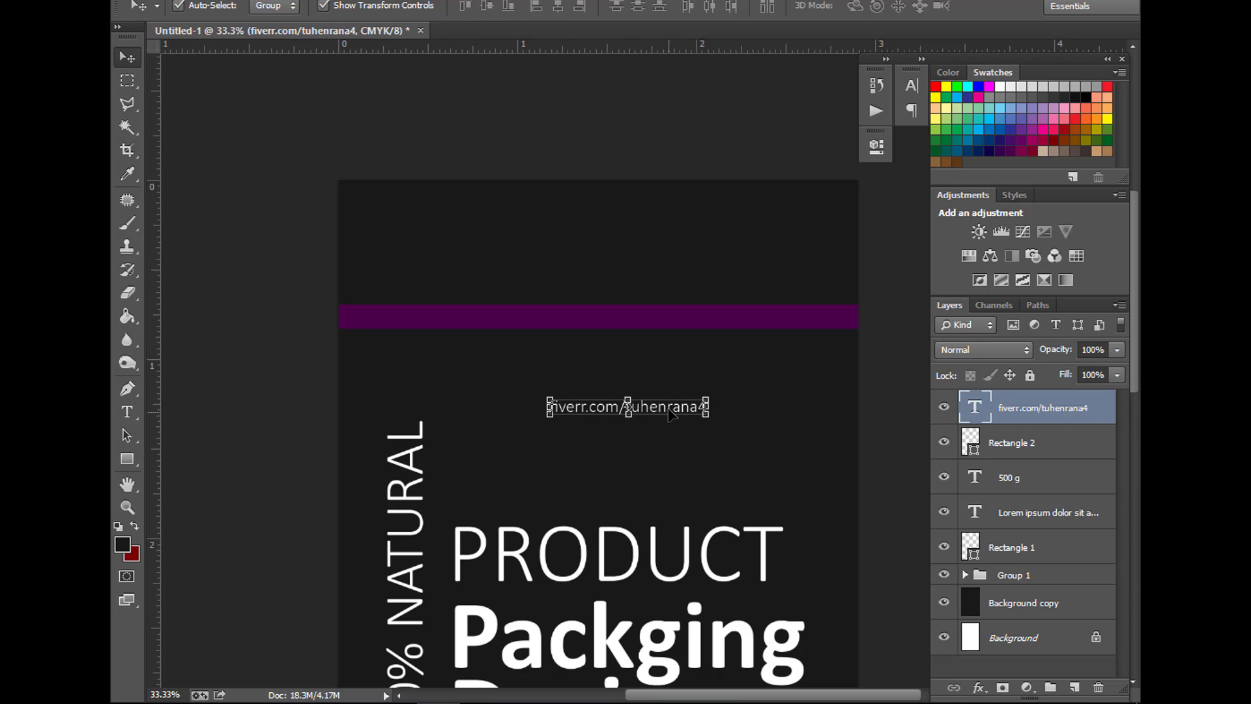
left_click_drag(671, 412, 781, 315)
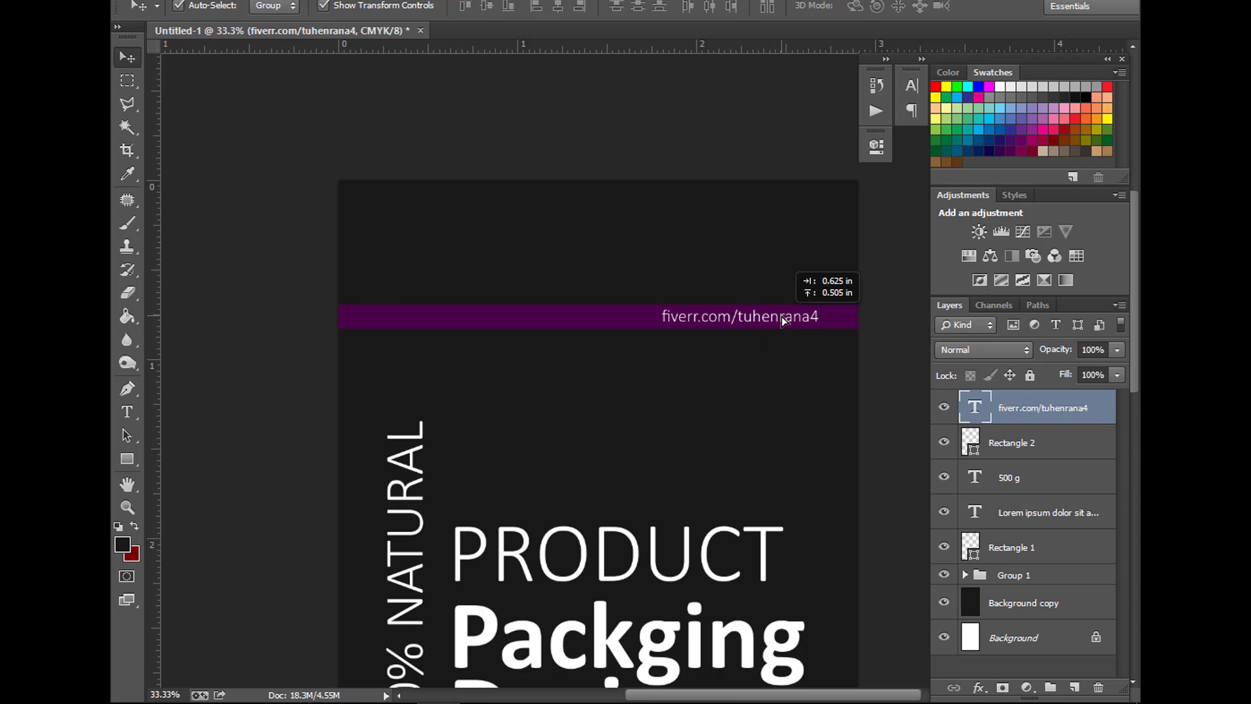
left_click(662, 144)
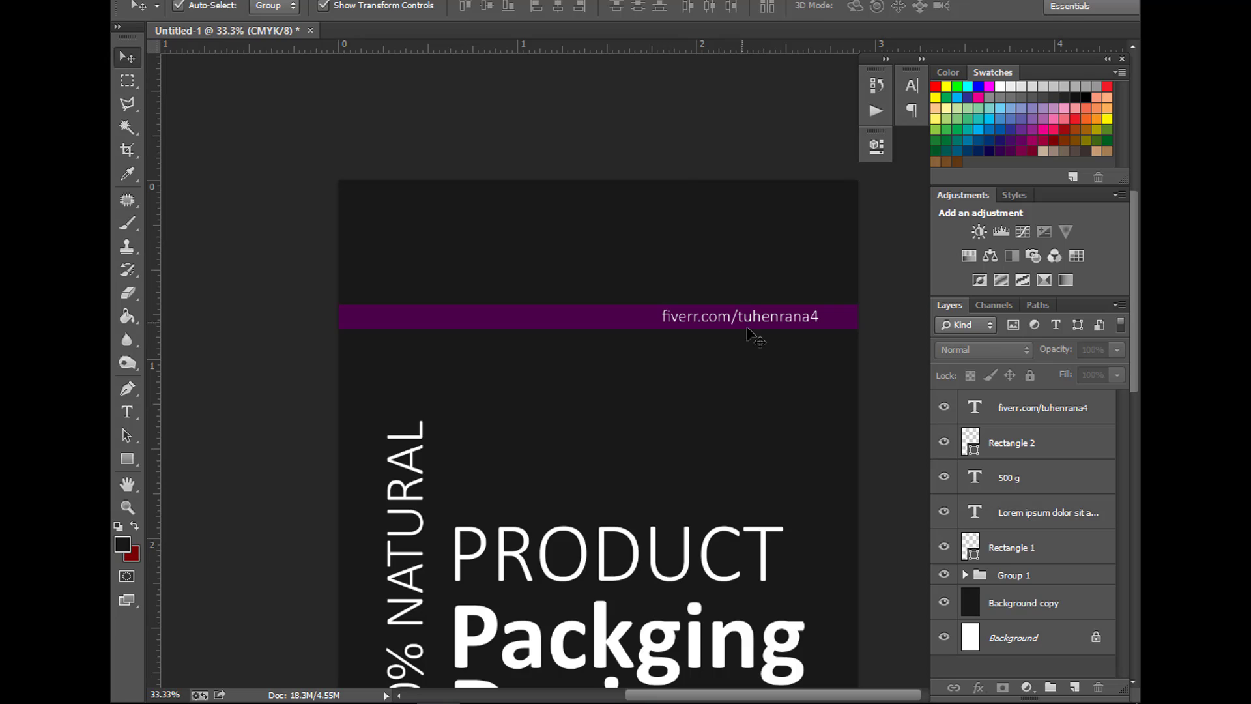
- Enlarge the URL text slightly and select the Background copy layer
scroll(754, 360, "up", 2)
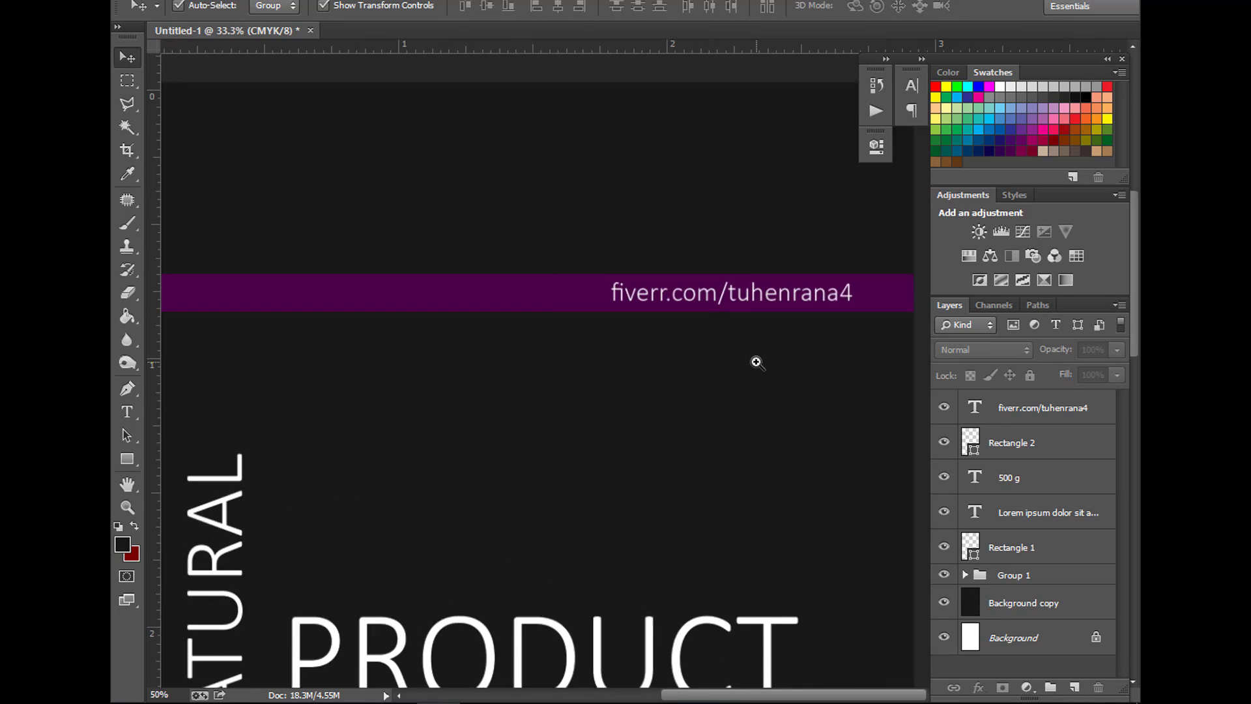
left_click(792, 279)
left_click_drag(567, 259, 559, 257)
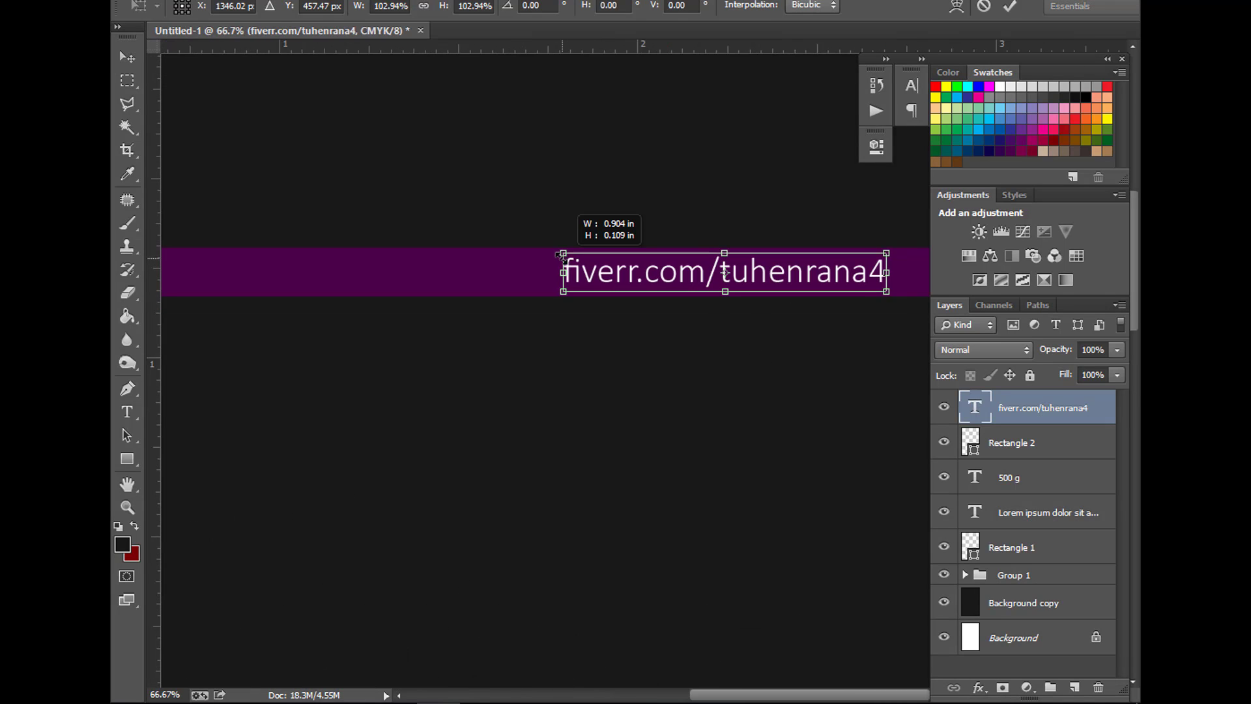
key("Return")
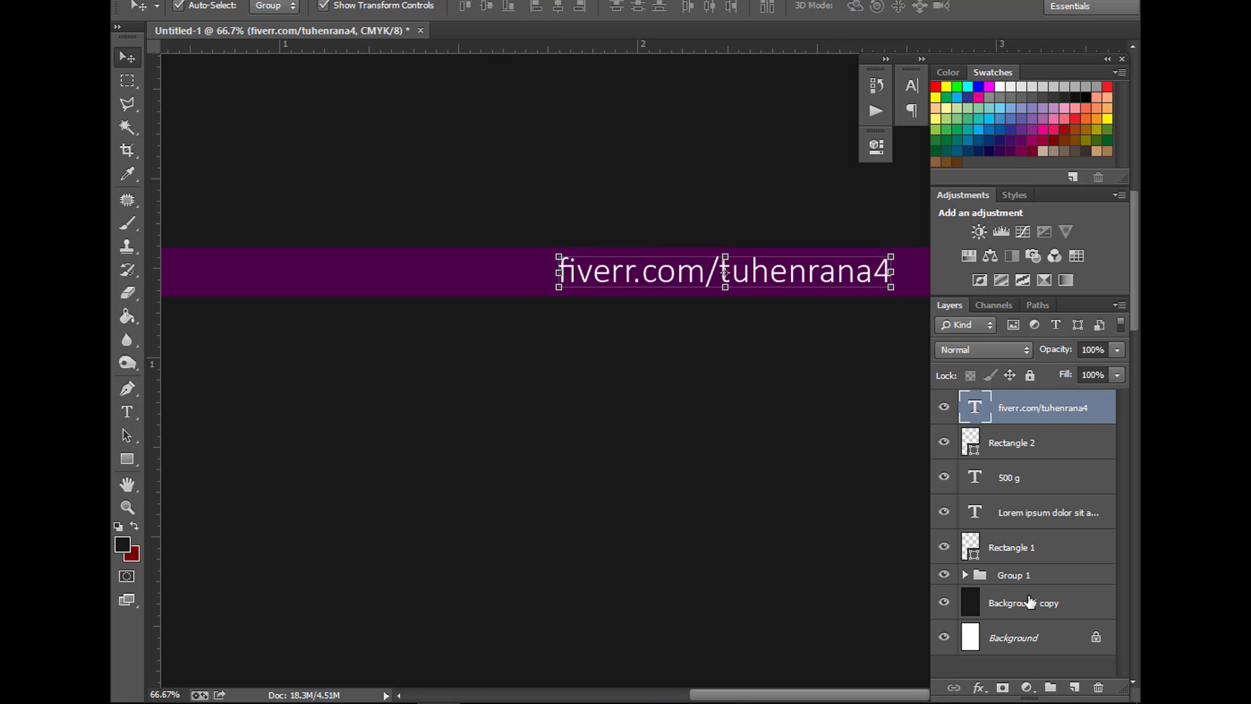
right_click(1026, 602)
left_click(502, 460)
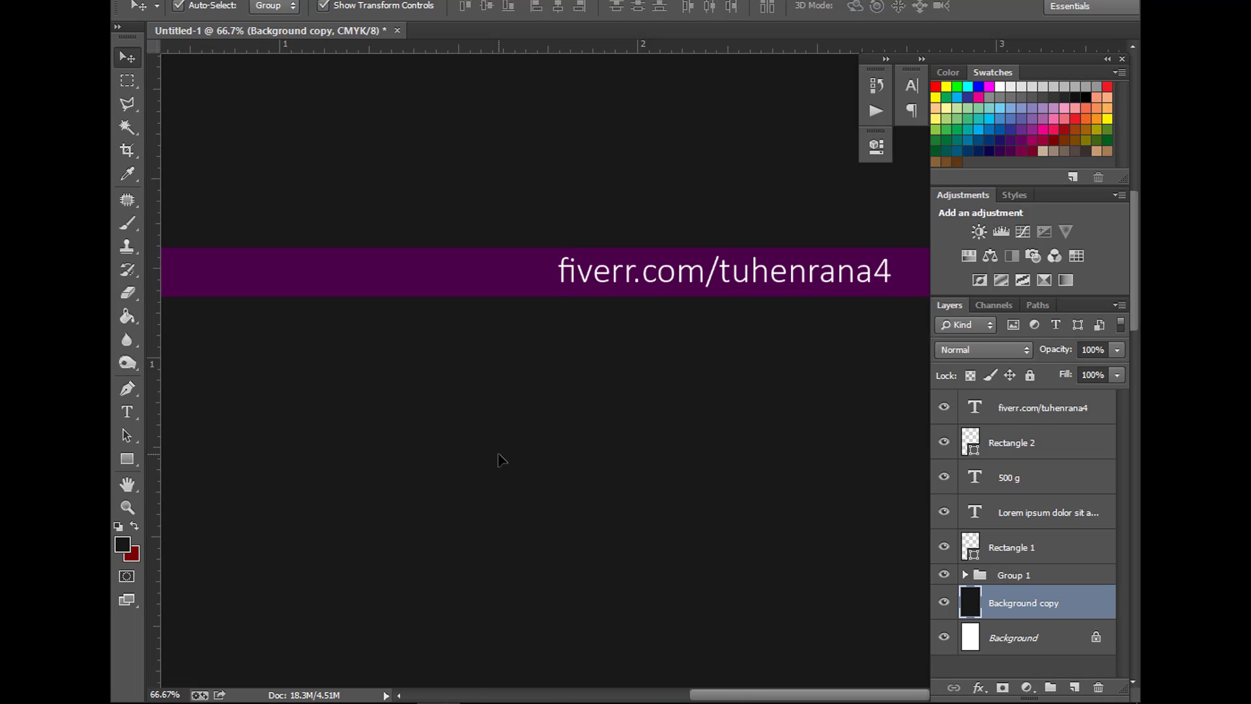
- Zoom out to view the whole packaging front, dismiss the Filter menu, and deselect
key("ctrl+minus")
key("ctrl+minus")
key("ctrl+minus")
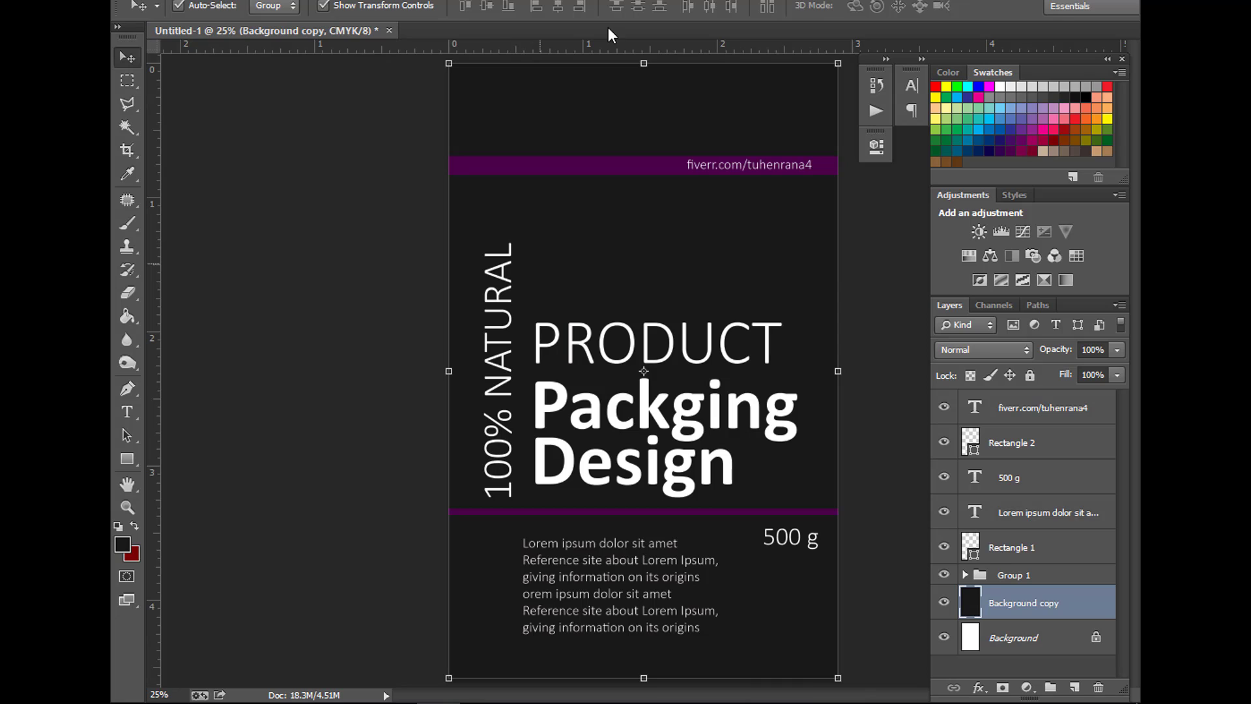
key("alt+t")
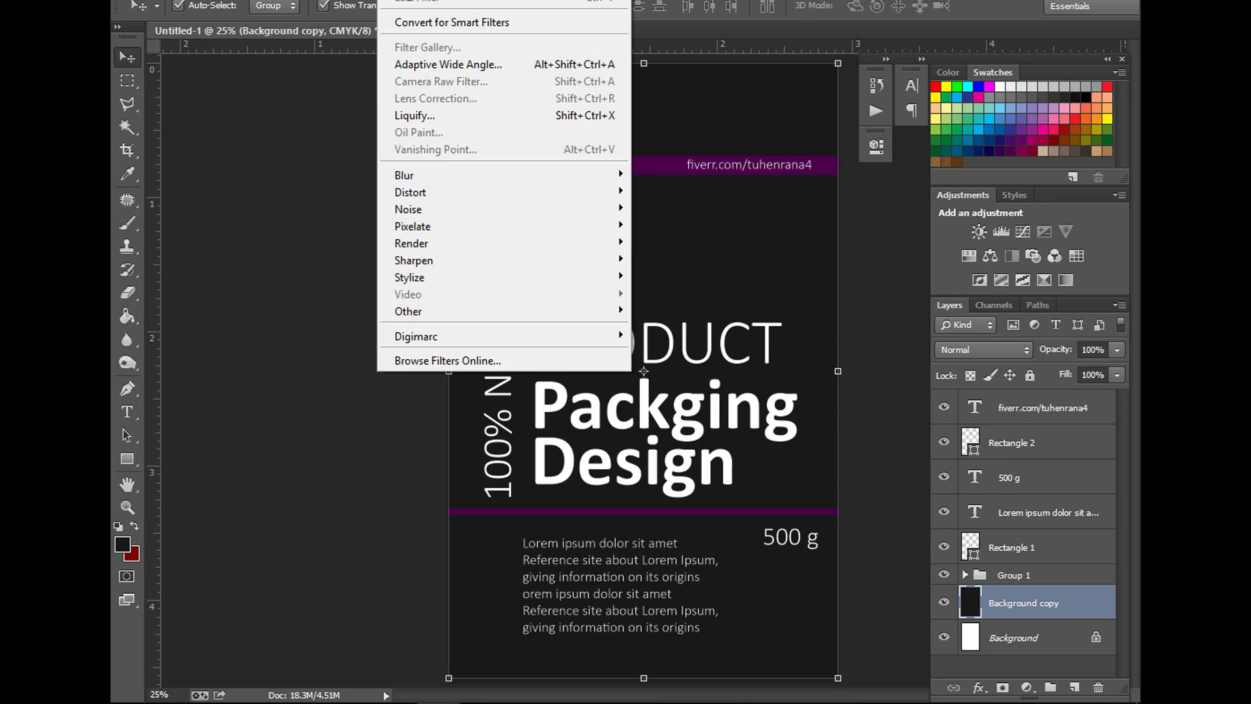
left_click(290, 234)
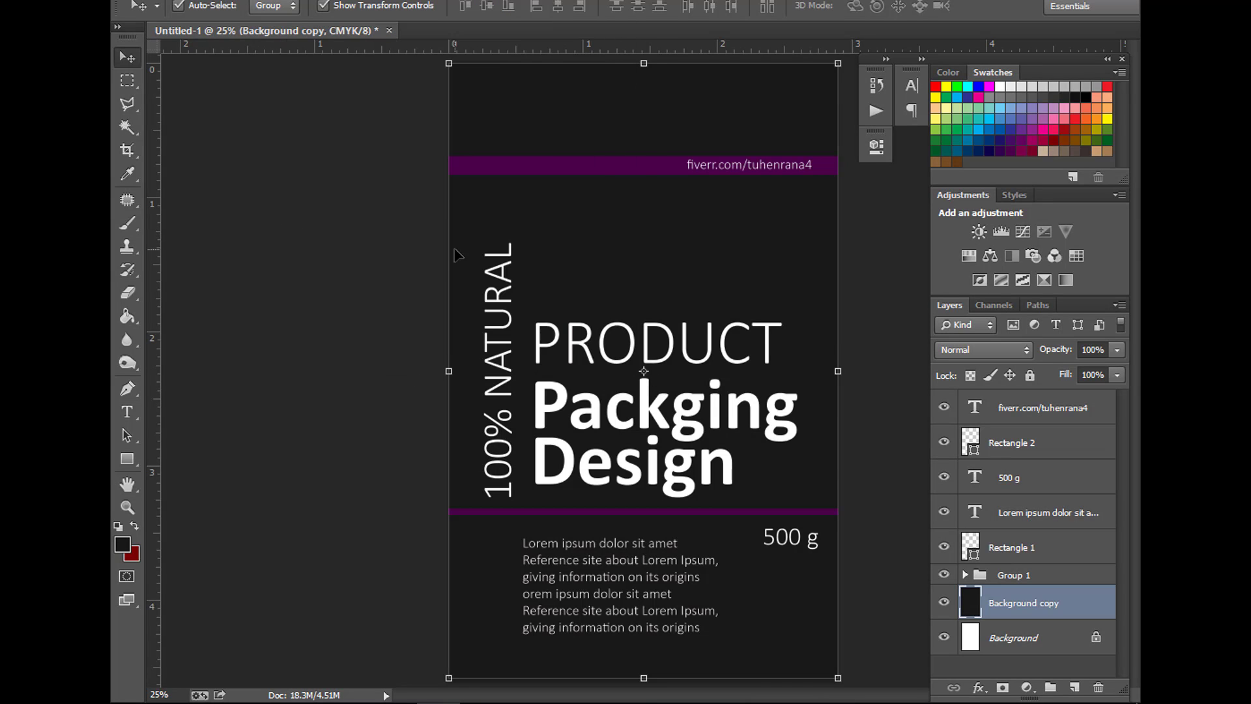
left_click(300, 287)
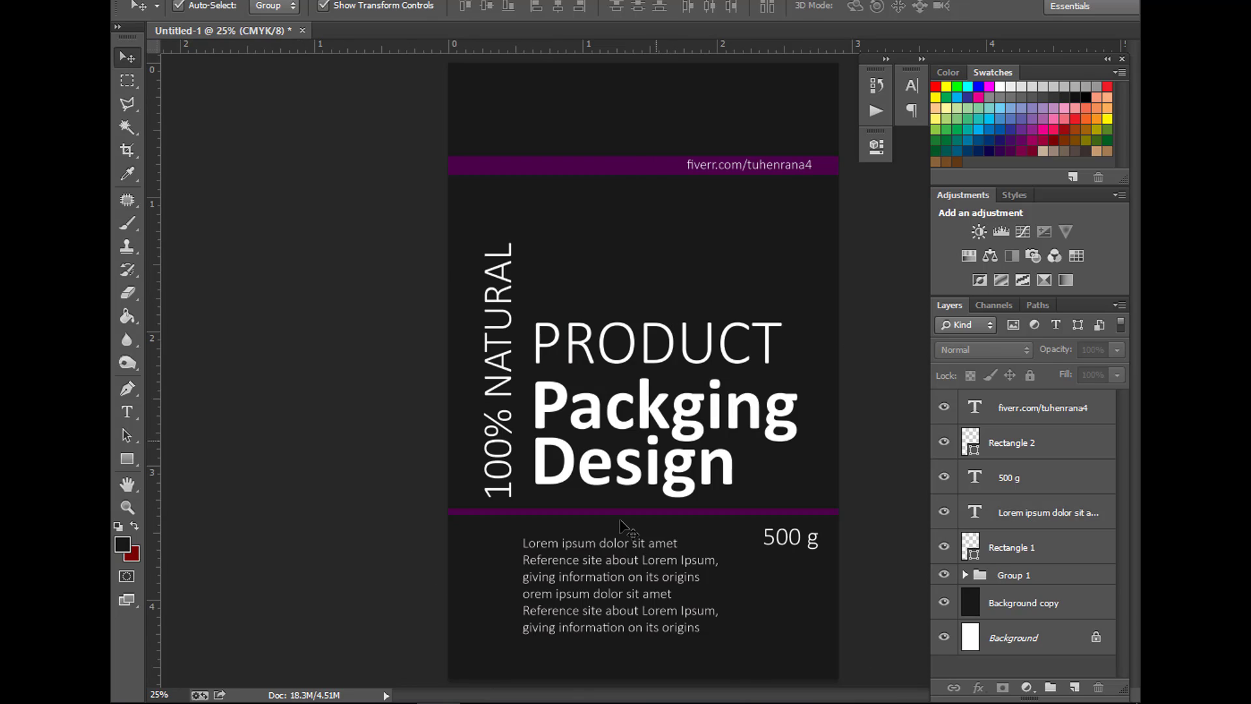